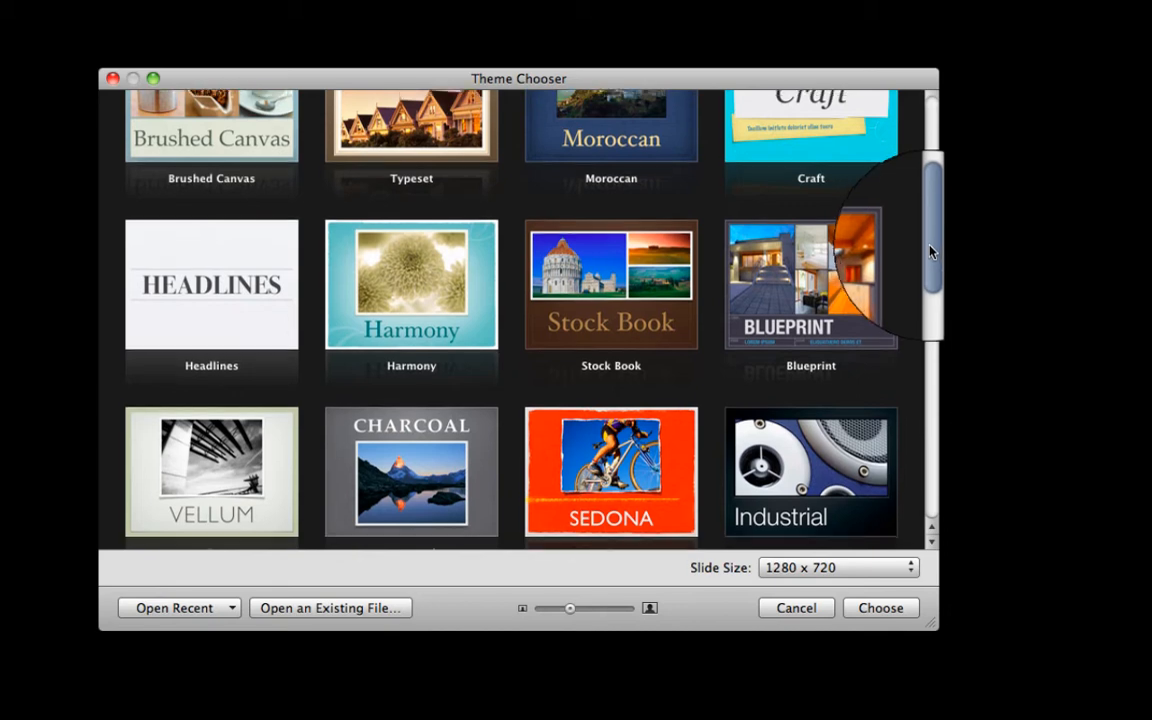
Browse the available themes and create a new presentation with the Kyoto theme at a 1280 x 720 slide size.
{"action": "mouse_move", "coordinate": [930, 250]}
{"action": "left_mouse_down"}
{"action": "mouse_move", "coordinate": [930, 280]}
{"action": "mouse_move", "coordinate": [915, 232]}
{"action": "left_mouse_up"}
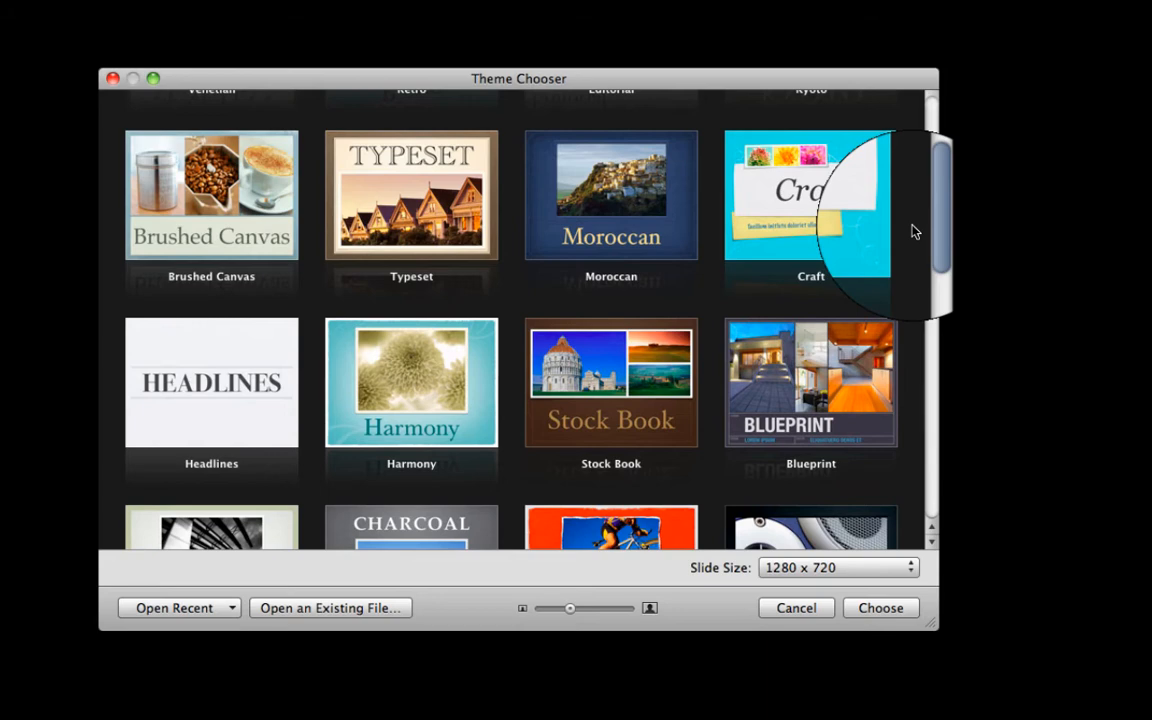
{"action": "left_click_drag", "start_coordinate": [912, 230], "coordinate": [926, 407]}
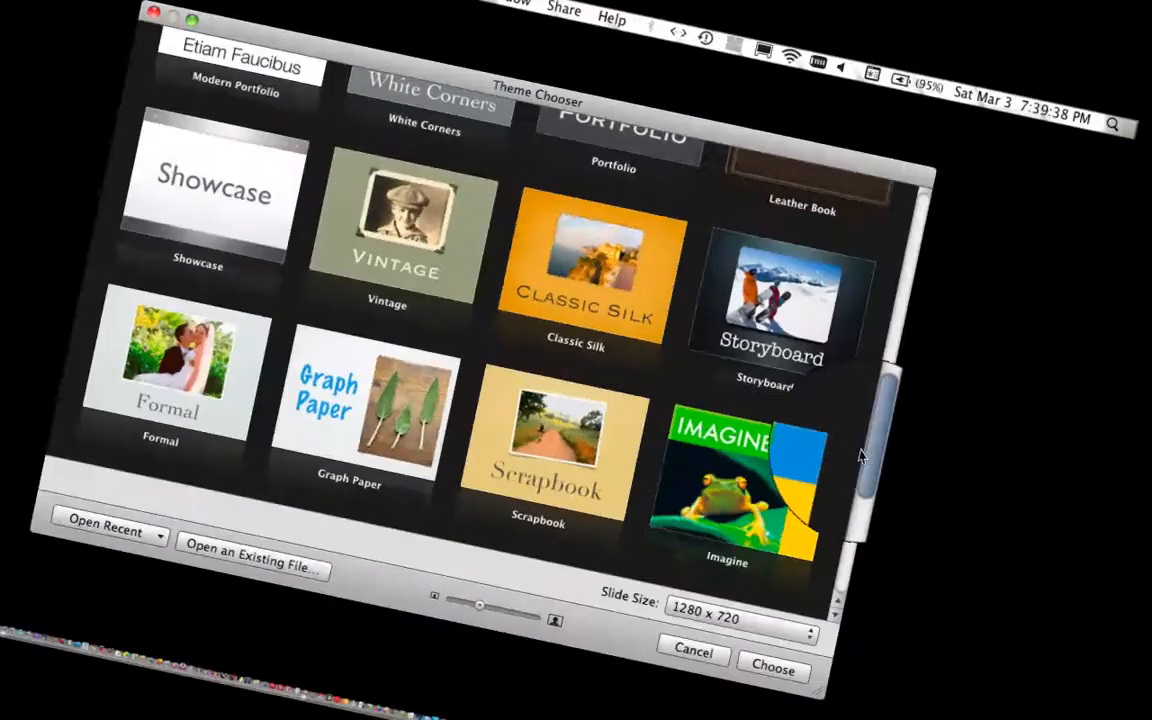
{"action": "left_click_drag", "start_coordinate": [861, 452], "coordinate": [898, 168]}
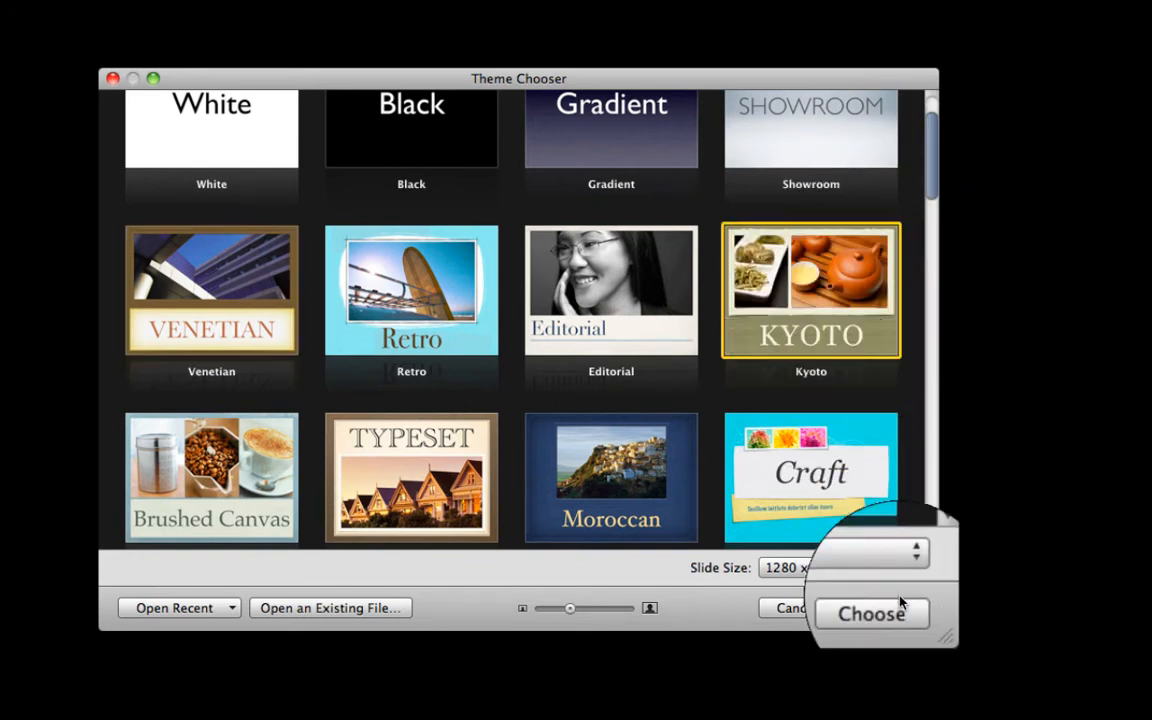
{"action": "left_click", "coordinate": [911, 567]}
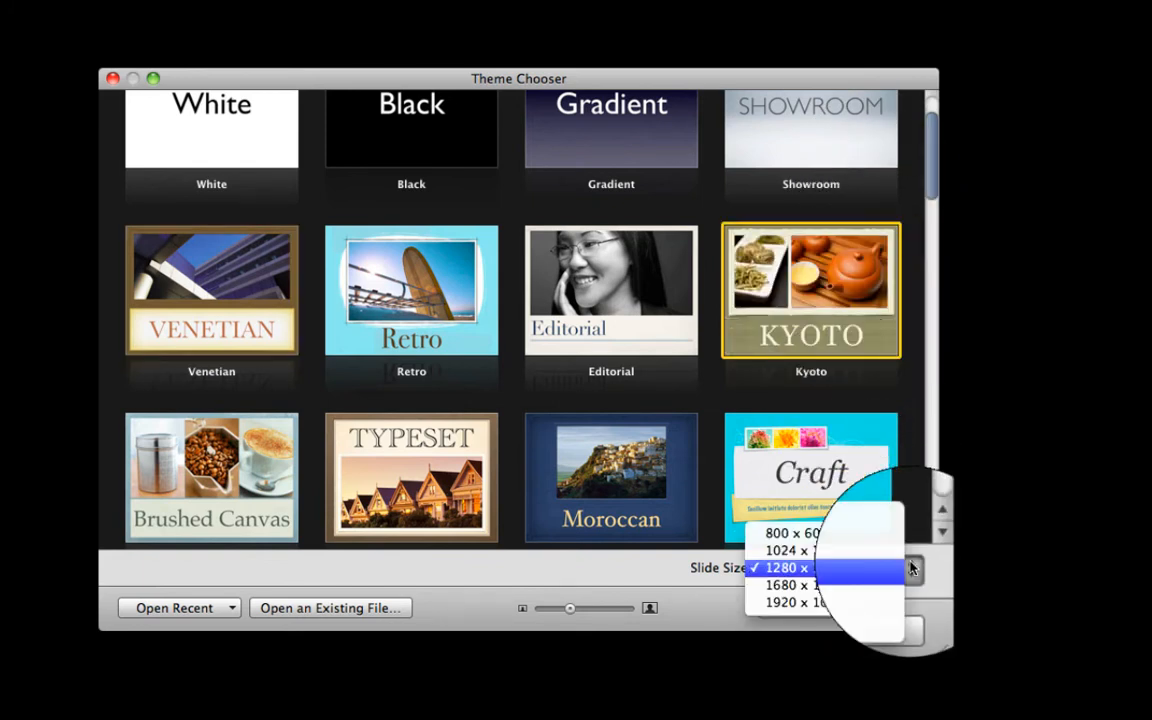
{"action": "left_click", "coordinate": [846, 564]}
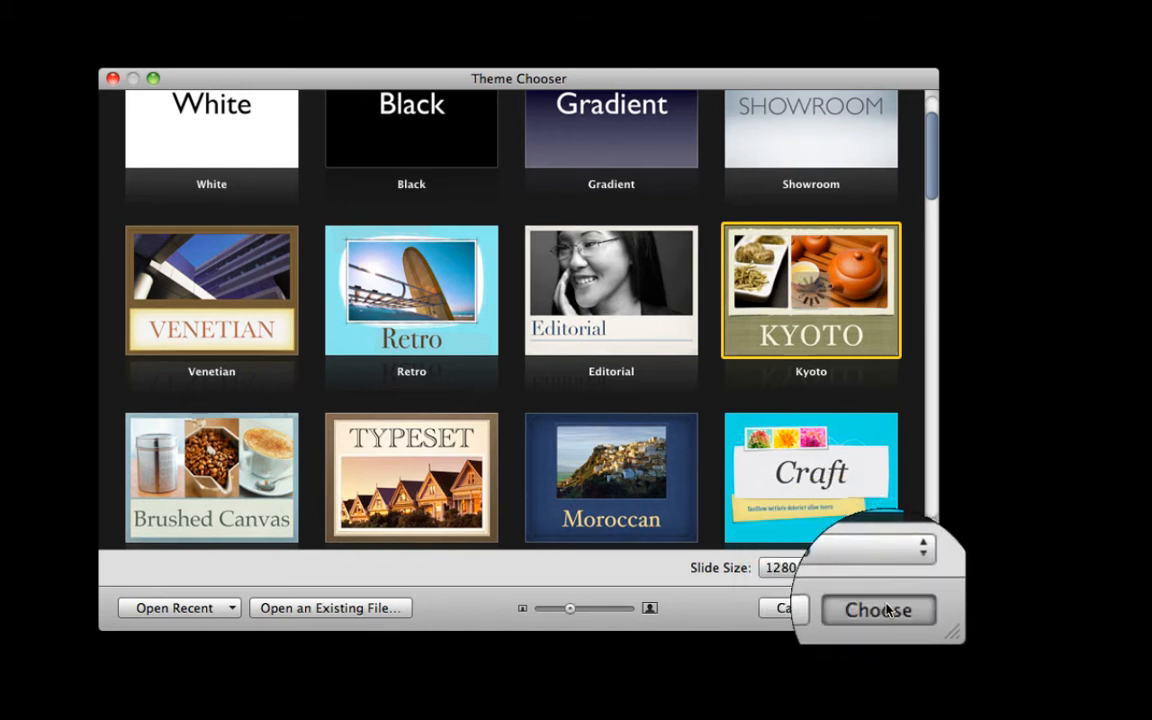
{"action": "left_click", "coordinate": [878, 609]}
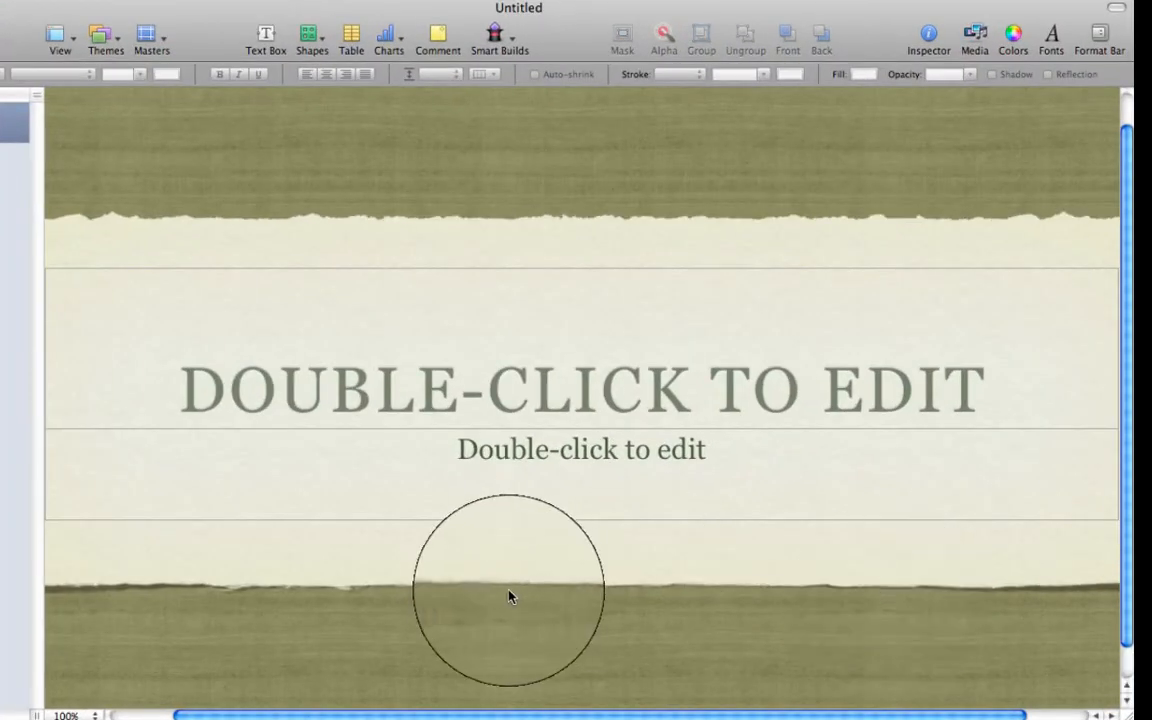
Apply the Photo - Horizontal master to the first slide.
{"action": "left_click", "coordinate": [95, 712]}
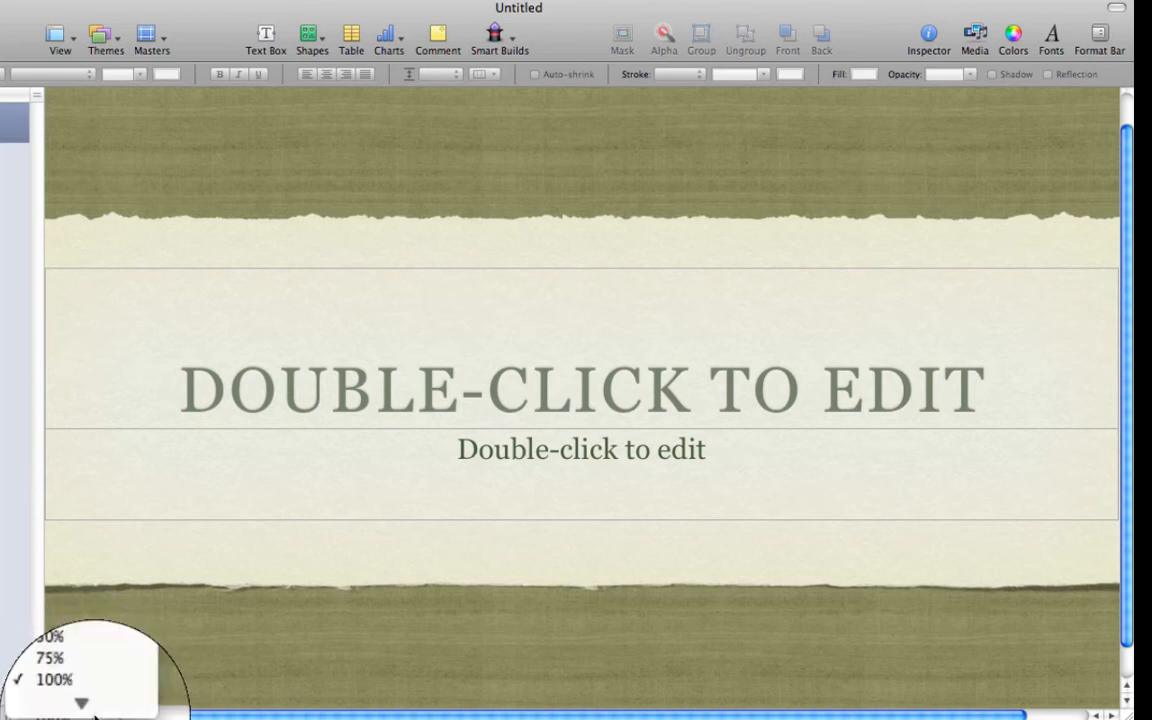
{"action": "left_click", "coordinate": [60, 677]}
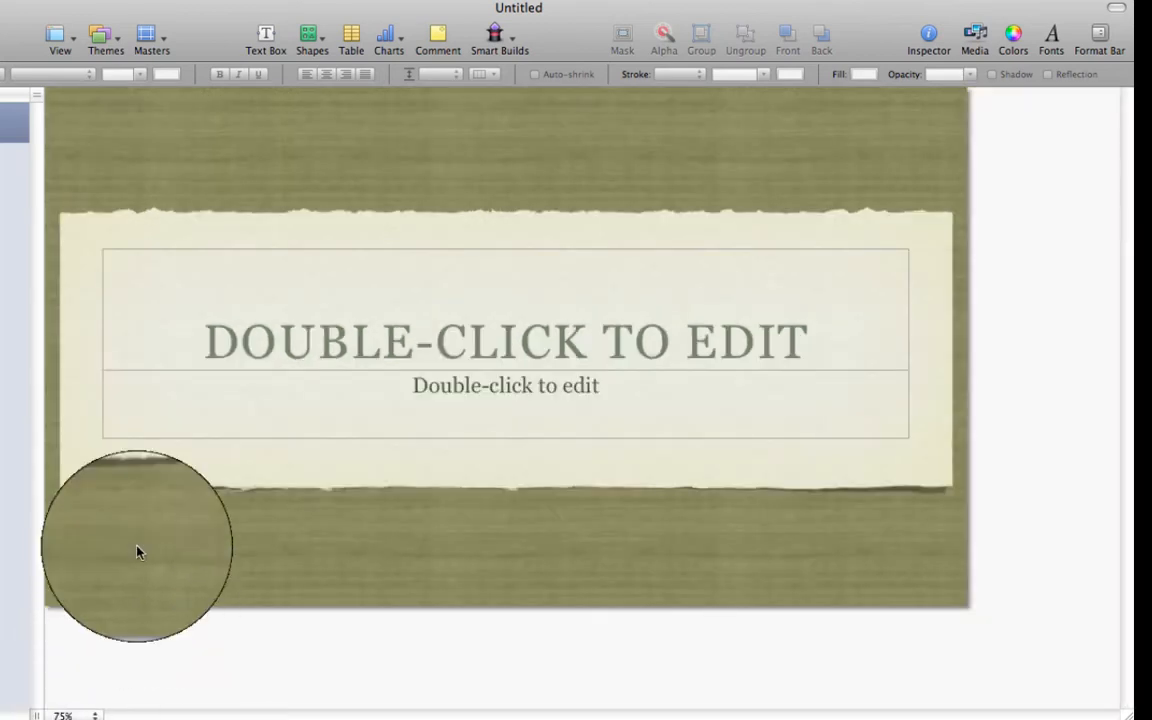
{"action": "left_click", "coordinate": [158, 38]}
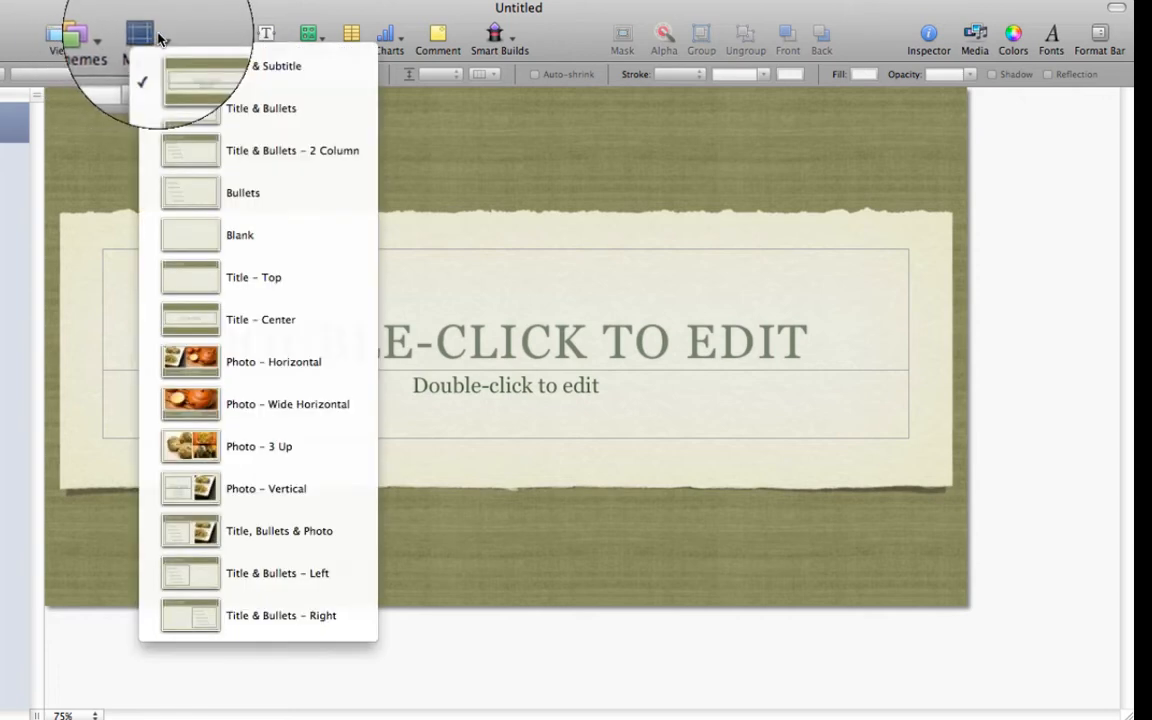
{"action": "left_click", "coordinate": [196, 358]}
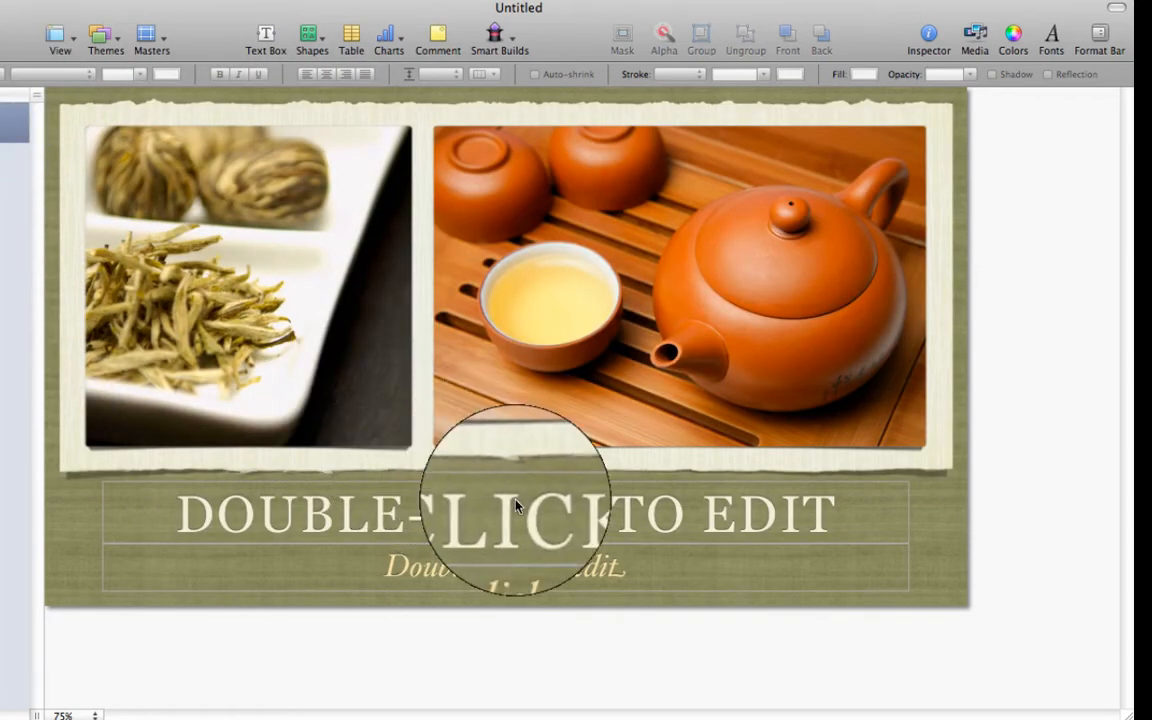
Enter "My Apple Podast" as the slide title and a byline with the author's name as the subtitle.
{"action": "double_click", "coordinate": [545, 524]}
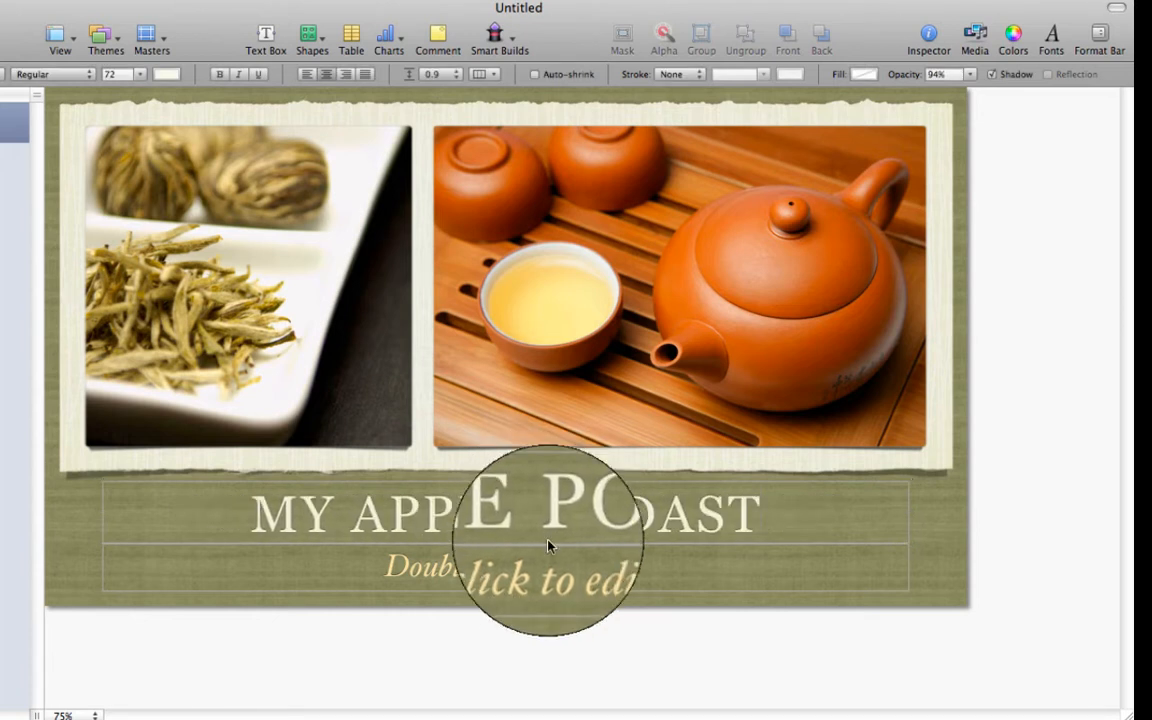
{"action": "left_click", "coordinate": [549, 570]}
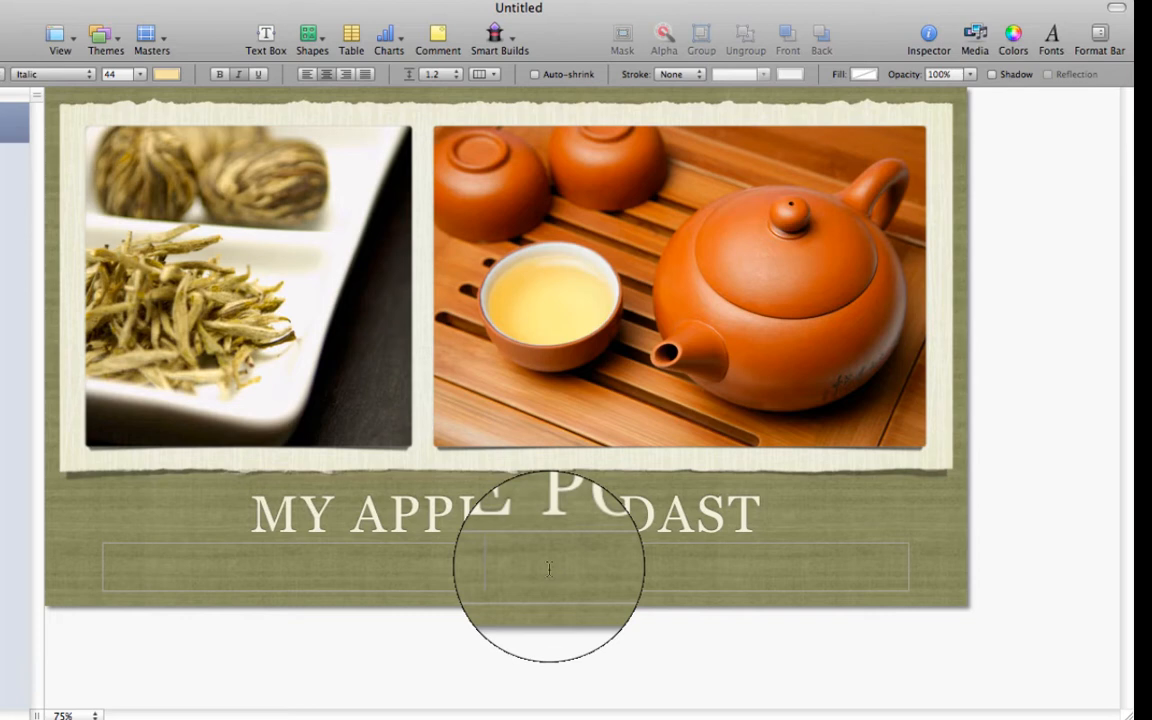
{"action": "type", "text": "by Tim Brown"}
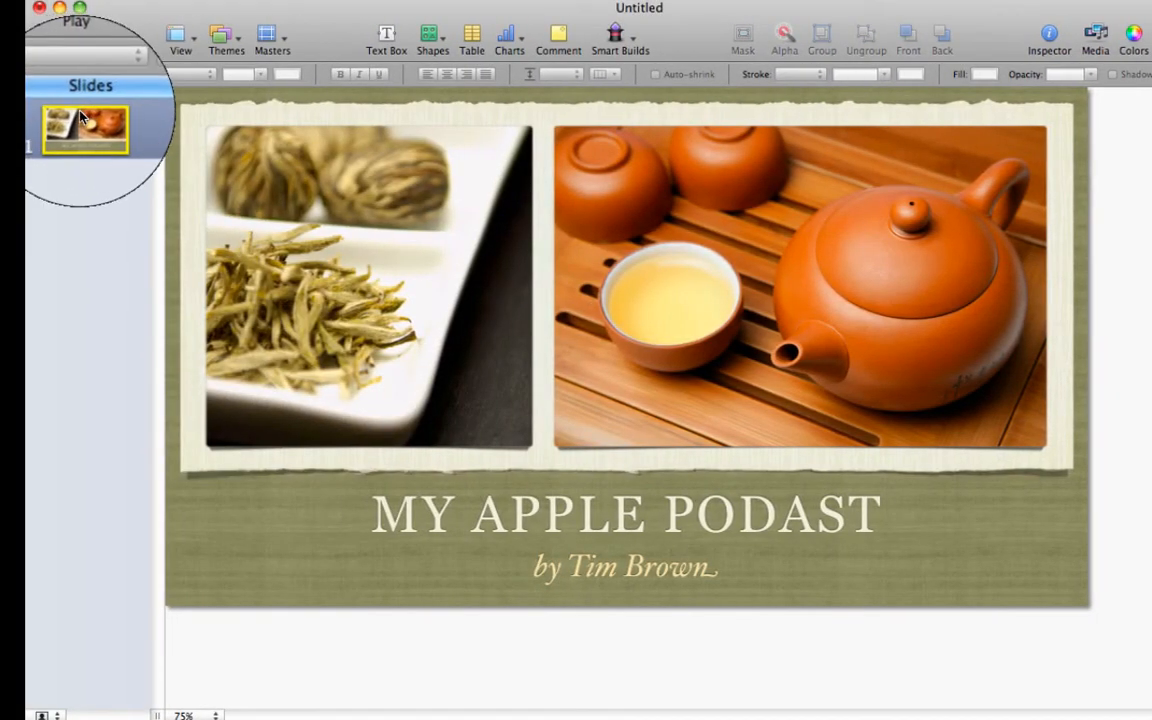
Duplicate the title slide three times to make four slides.
{"action": "key", "text": "super+d"}
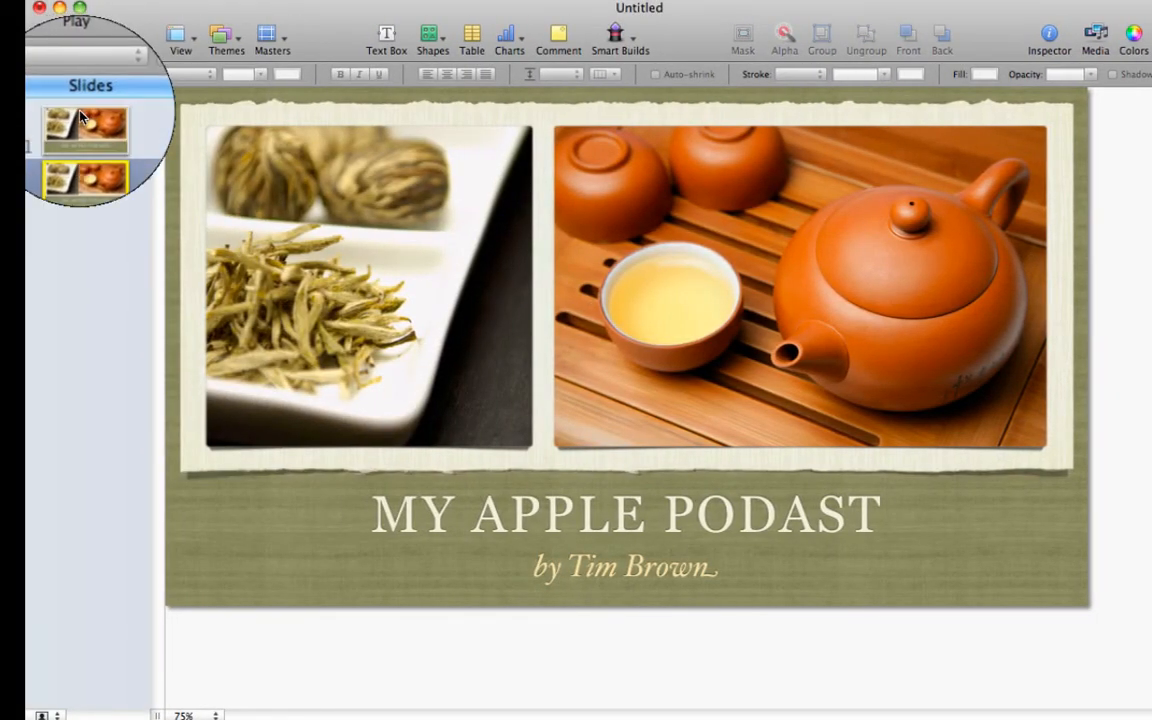
{"action": "key", "text": "super+d"}
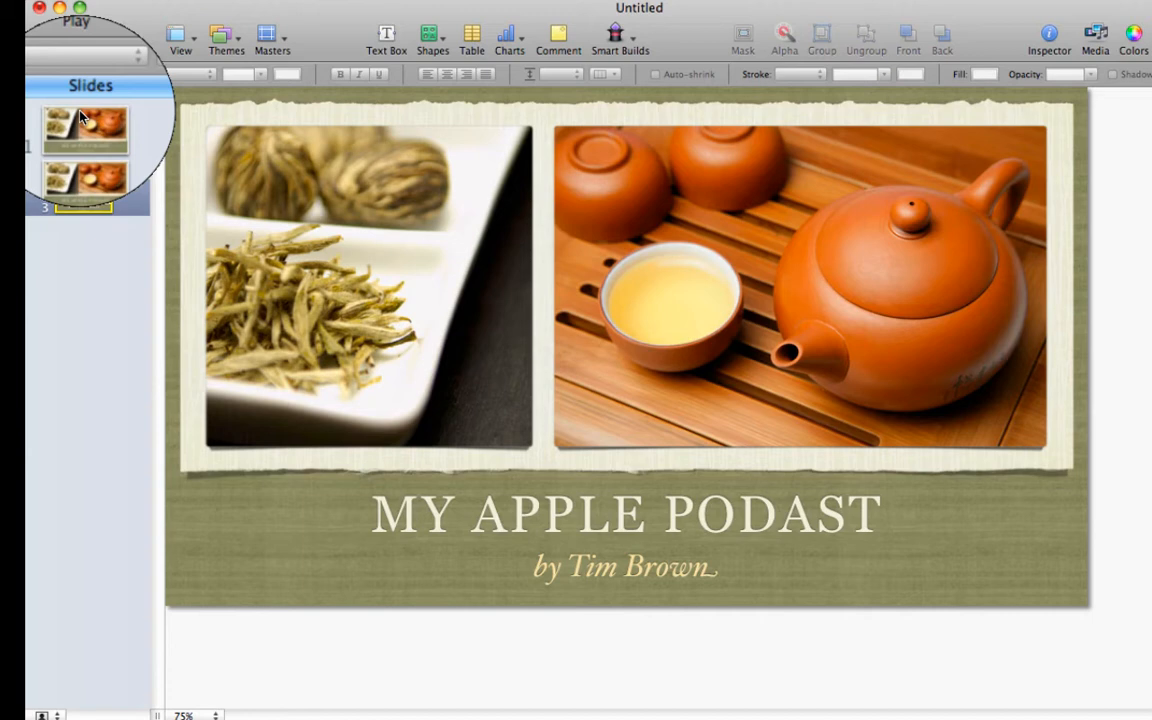
{"action": "key", "text": "super+d"}
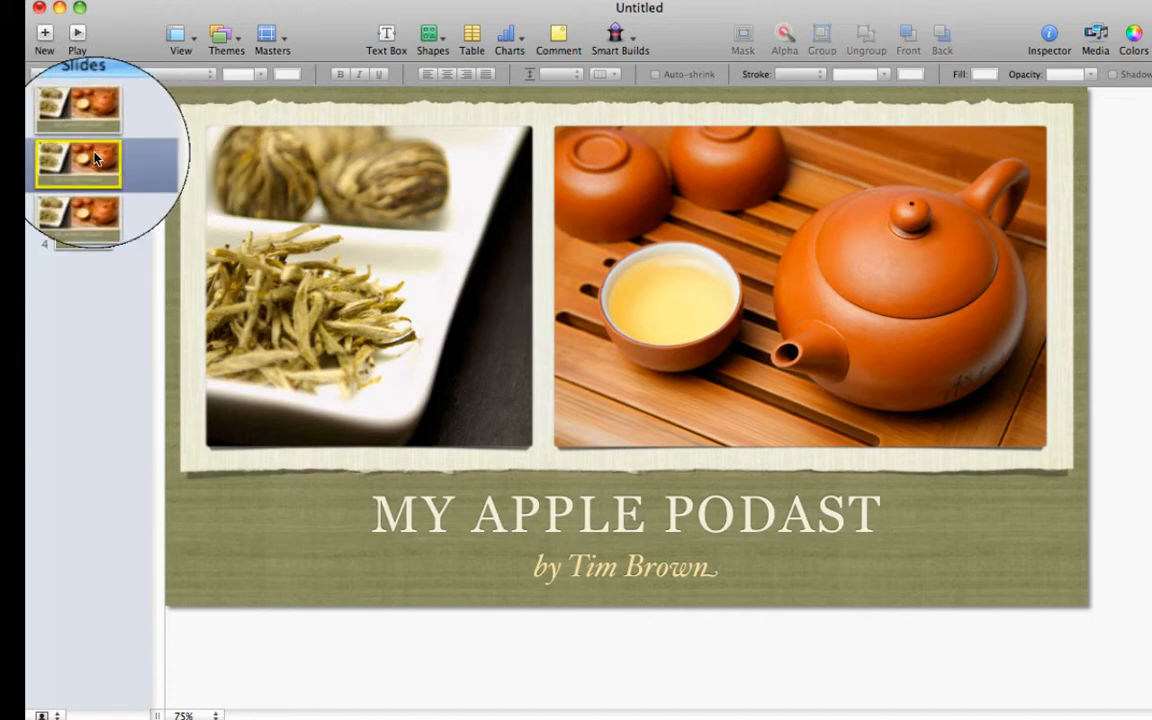
Apply the Photo - Wide Horizontal master to slide 2 and the Photo - 3 Up master to slide 4.
{"action": "left_click", "coordinate": [281, 37]}
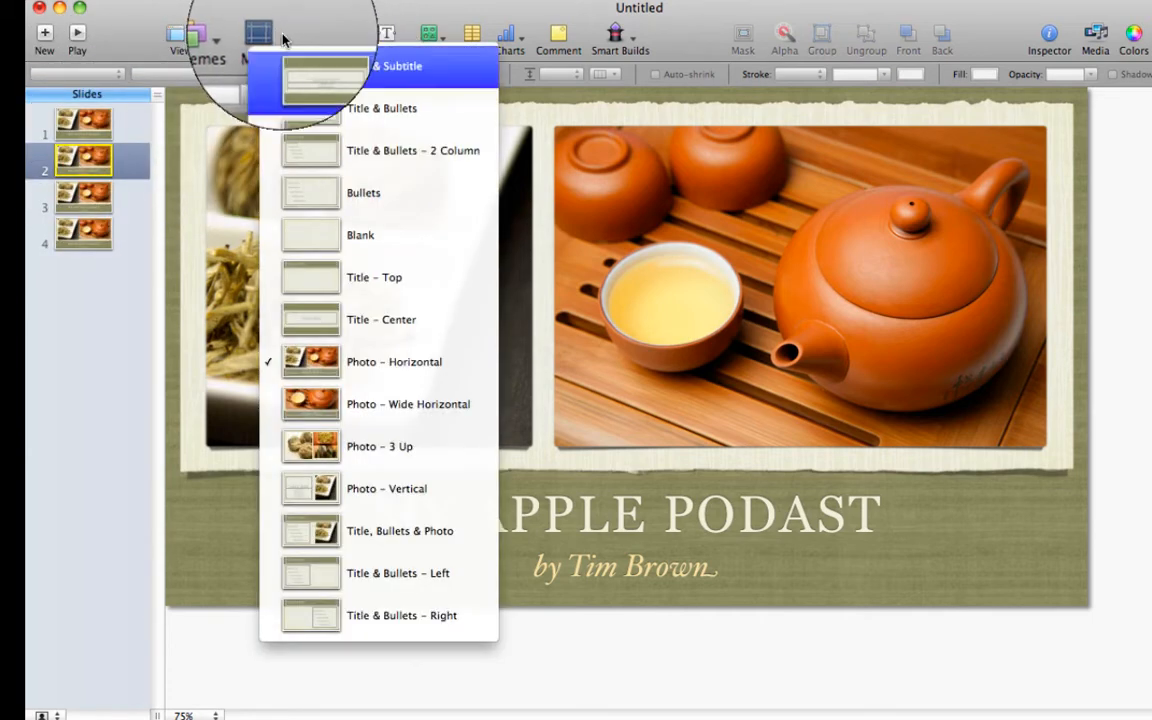
{"action": "left_click", "coordinate": [318, 404]}
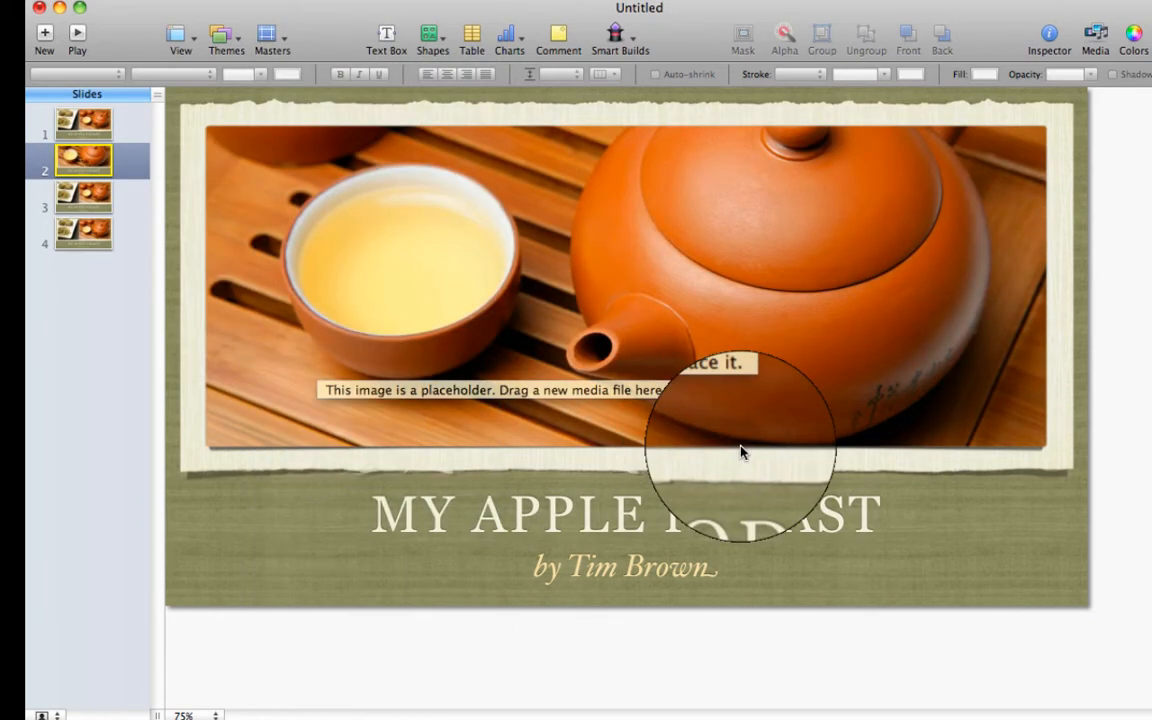
{"action": "left_click", "coordinate": [83, 197]}
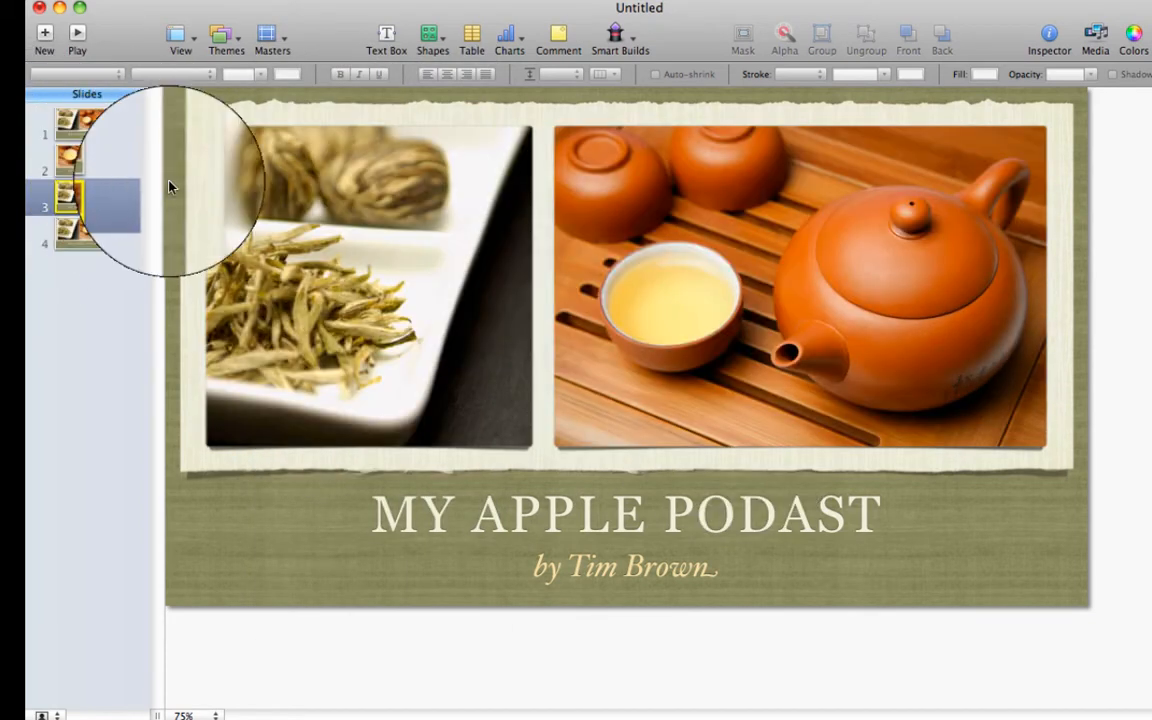
{"action": "left_click", "coordinate": [96, 239]}
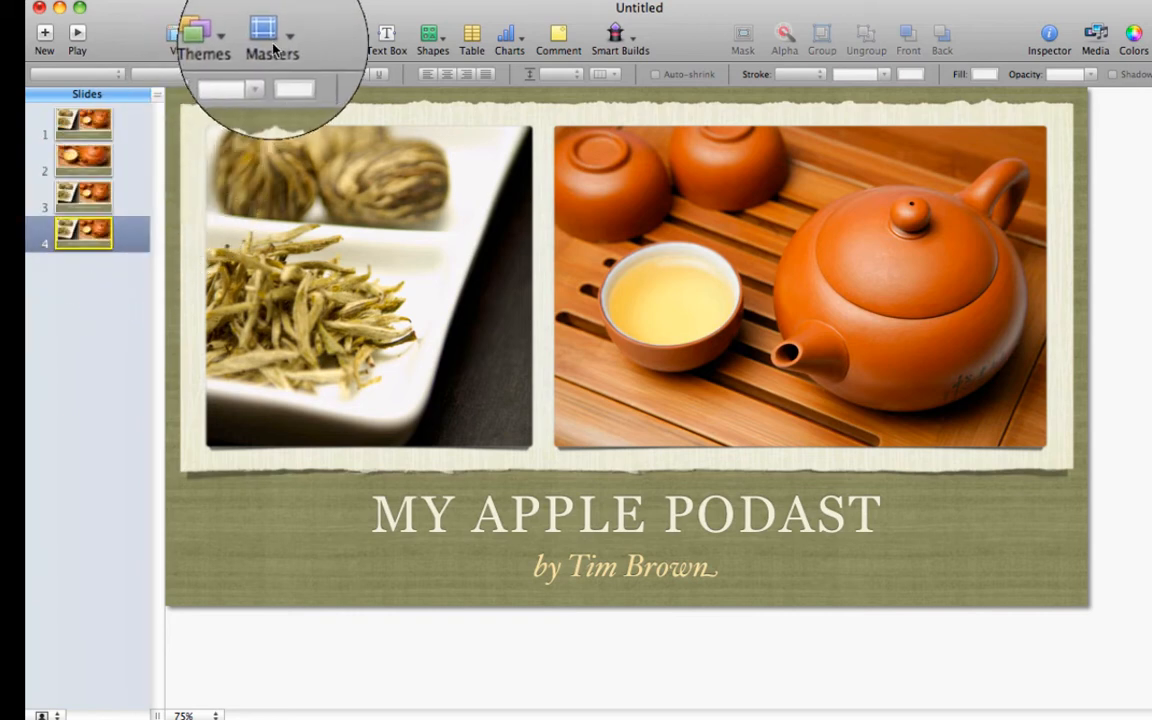
{"action": "left_click", "coordinate": [266, 36]}
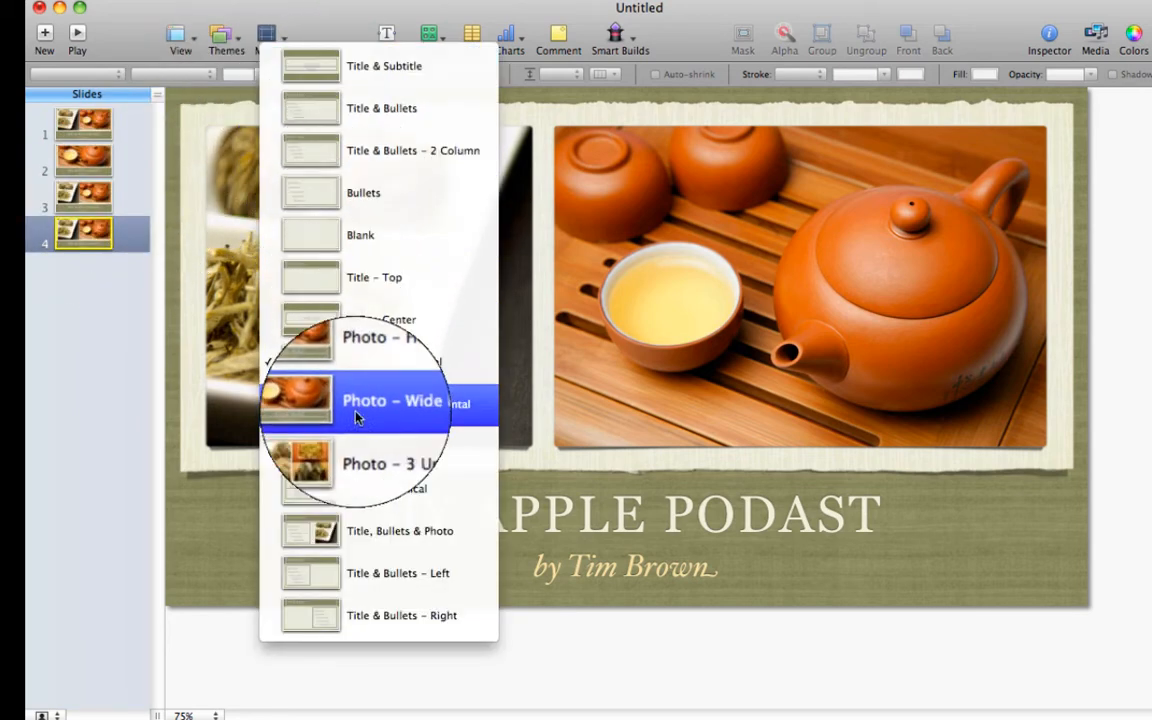
{"action": "left_click", "coordinate": [340, 459]}
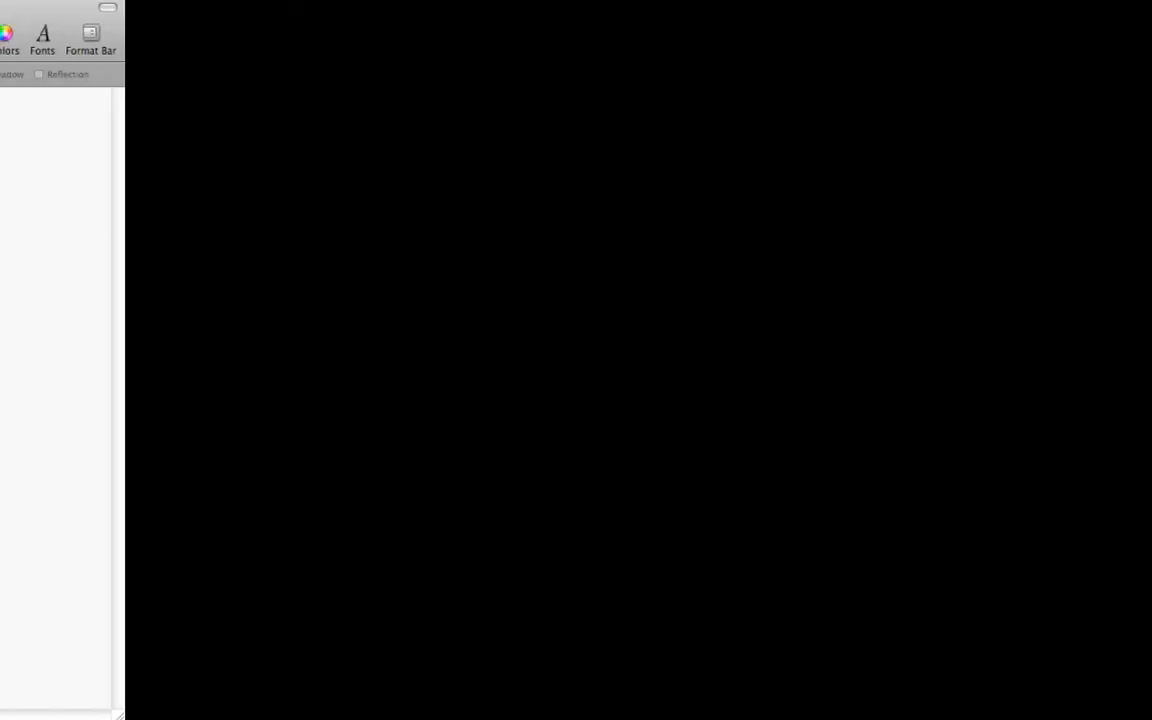
From the Family Photos folder in Finder, fill slide 1's left placeholder with the black-and-white children's photo and the right with img001.jpg.
{"action": "left_click", "coordinate": [52, 668]}
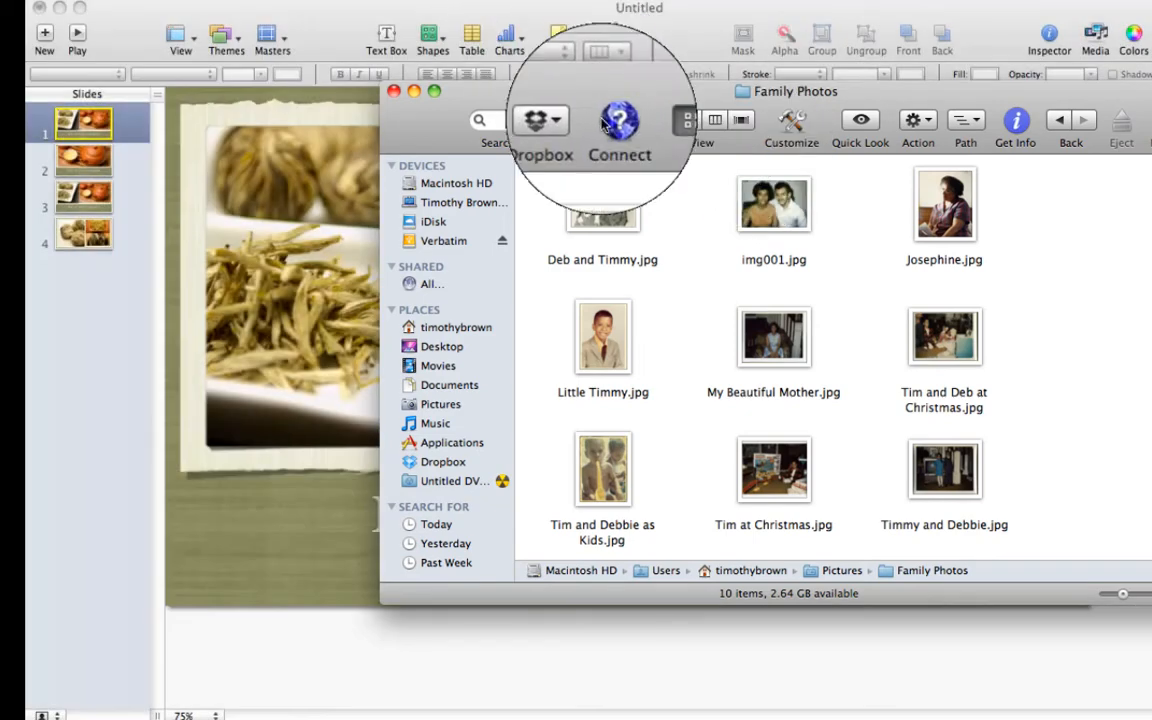
{"action": "left_click_drag", "start_coordinate": [537, 104], "coordinate": [738, 89]}
{"action": "left_click_drag", "start_coordinate": [818, 186], "coordinate": [282, 260]}
{"action": "left_click_drag", "start_coordinate": [703, 113], "coordinate": [231, 380]}
{"action": "left_click_drag", "start_coordinate": [505, 452], "coordinate": [644, 225]}
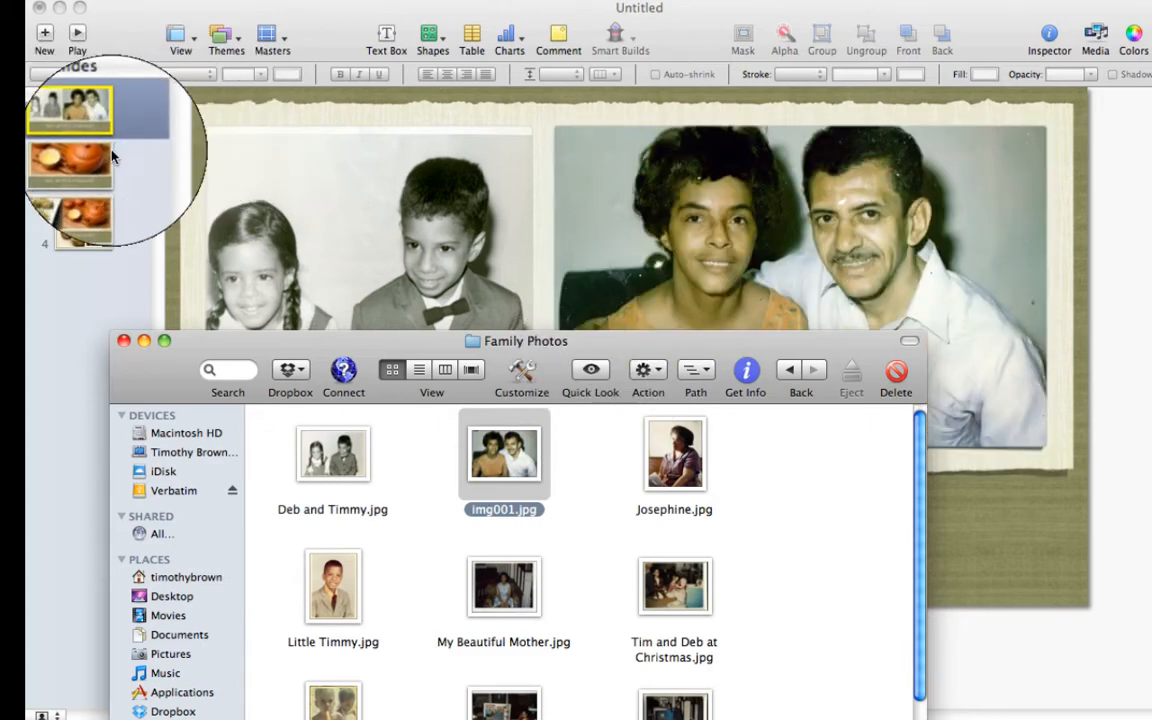
Replace slide 2's wide placeholder image with the Christmas photo of the two children from the Family Photos folder.
{"action": "left_click", "coordinate": [96, 155]}
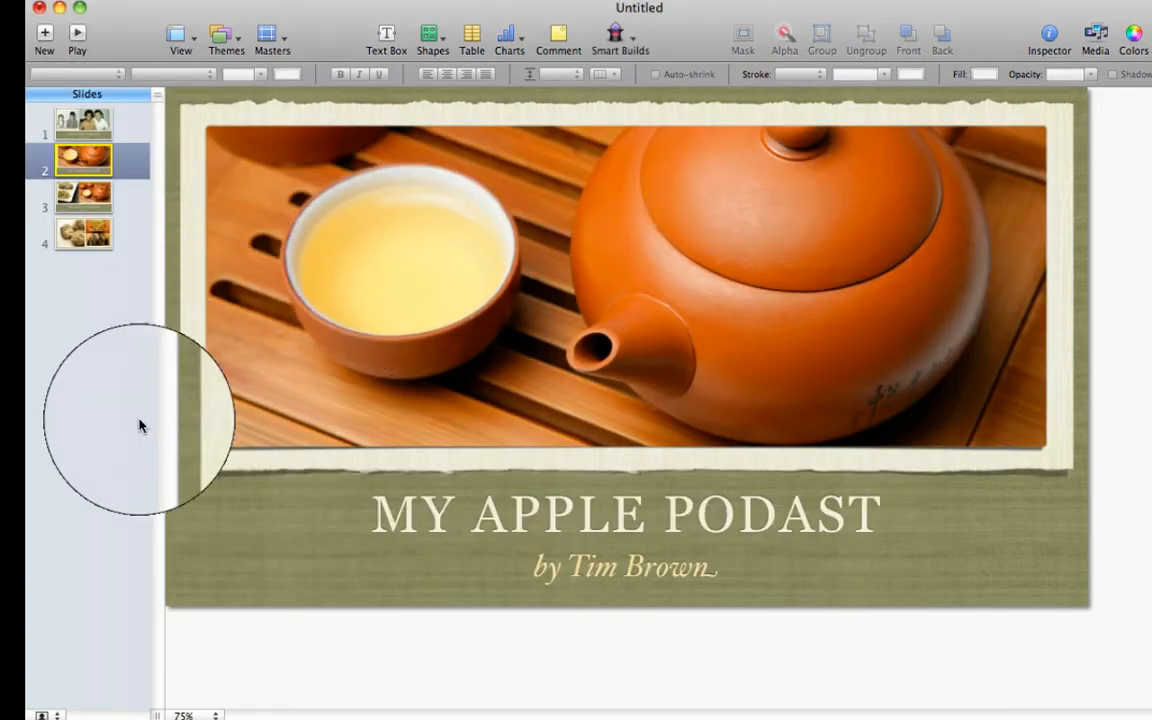
{"action": "left_click", "coordinate": [65, 680]}
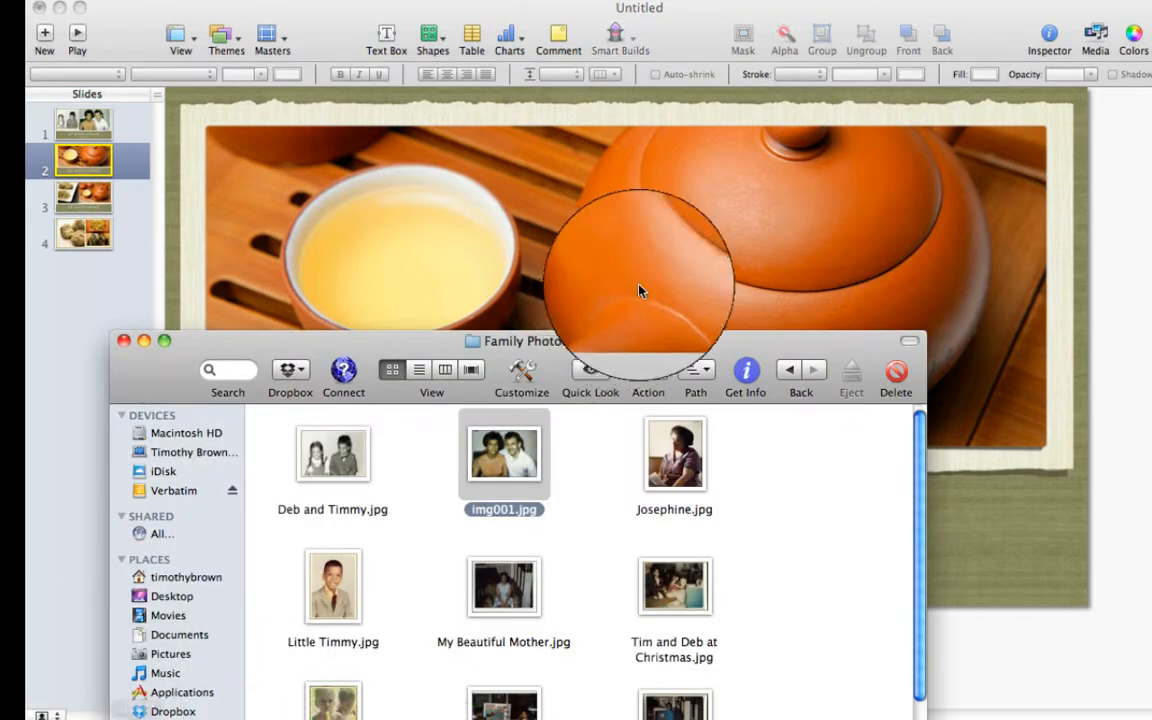
{"action": "left_click_drag", "start_coordinate": [635, 348], "coordinate": [724, 298]}
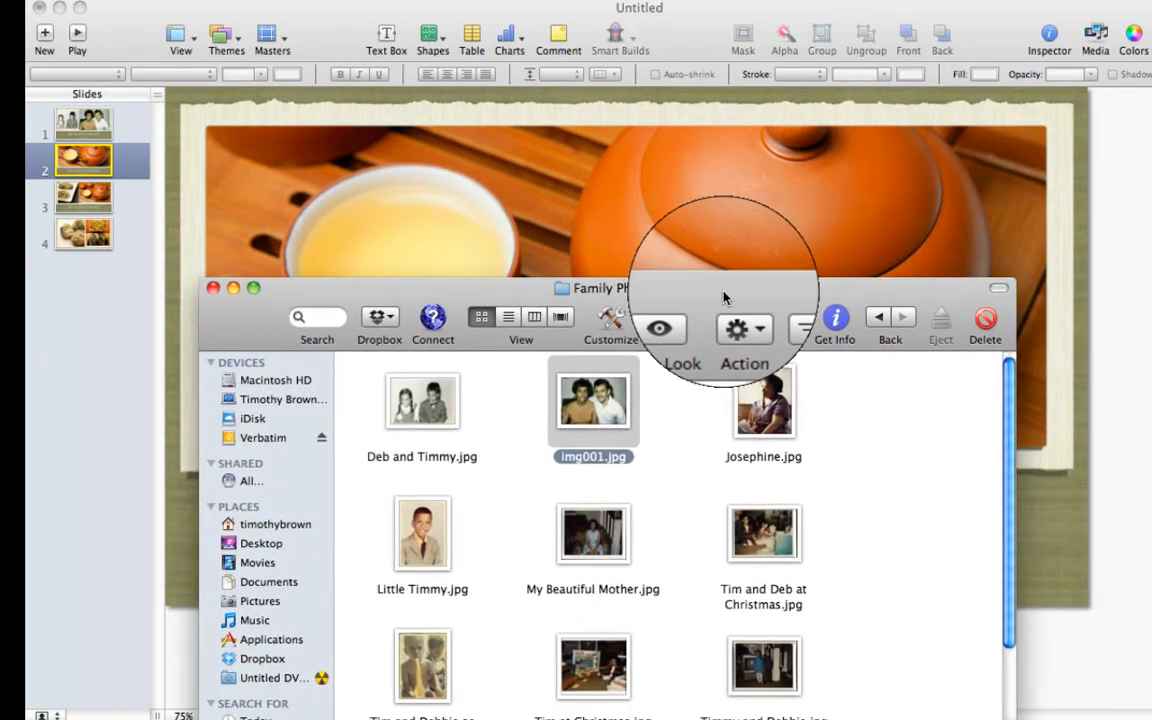
{"action": "left_click_drag", "start_coordinate": [763, 533], "coordinate": [595, 248]}
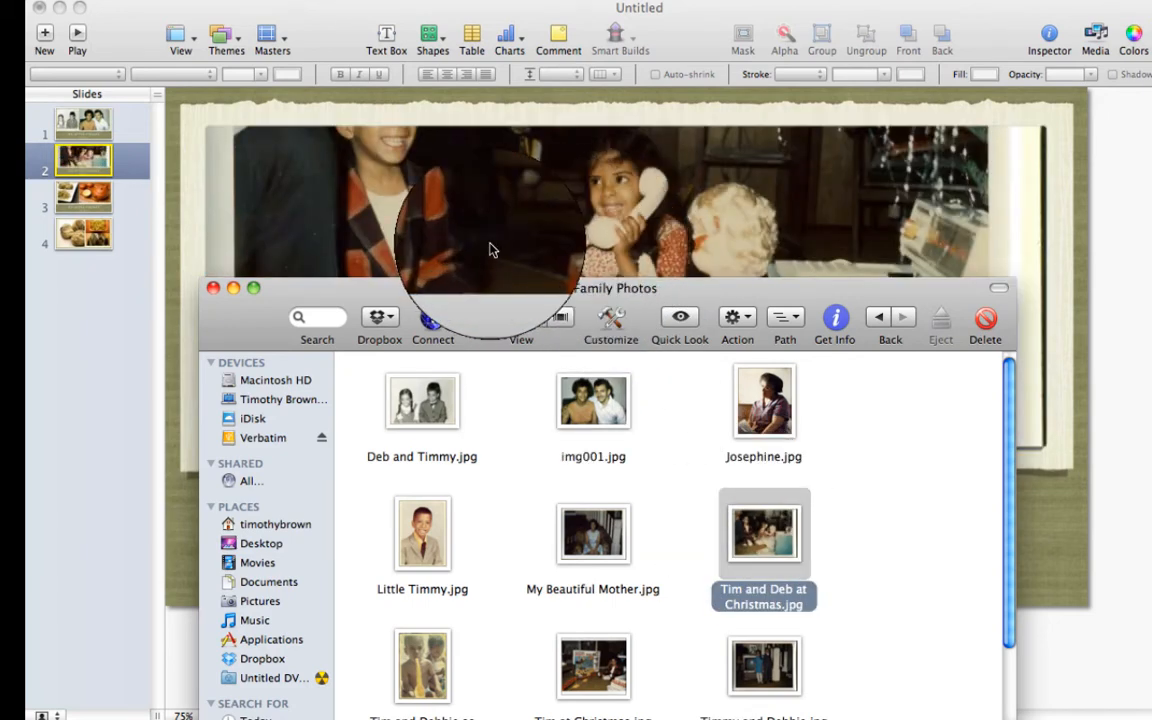
Fill slide 3's right placeholder with the photo of the siblings beside the television and the left one with their faded childhood photo.
{"action": "left_click", "coordinate": [82, 195]}
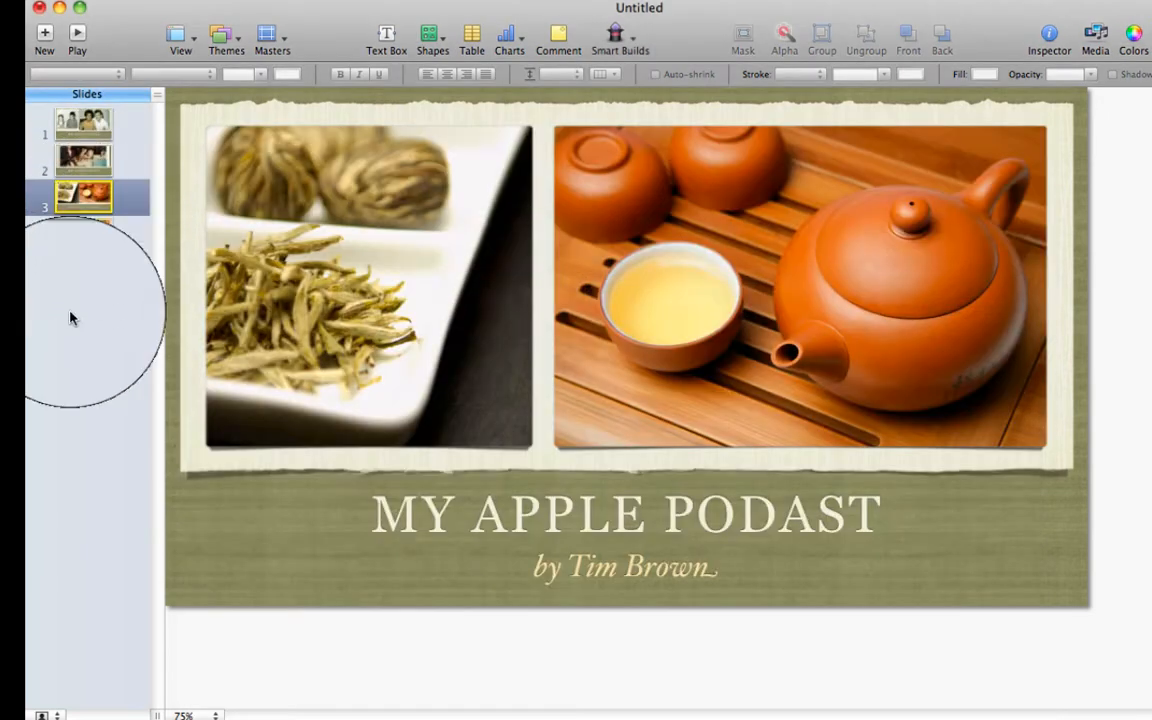
{"action": "left_click", "coordinate": [65, 700]}
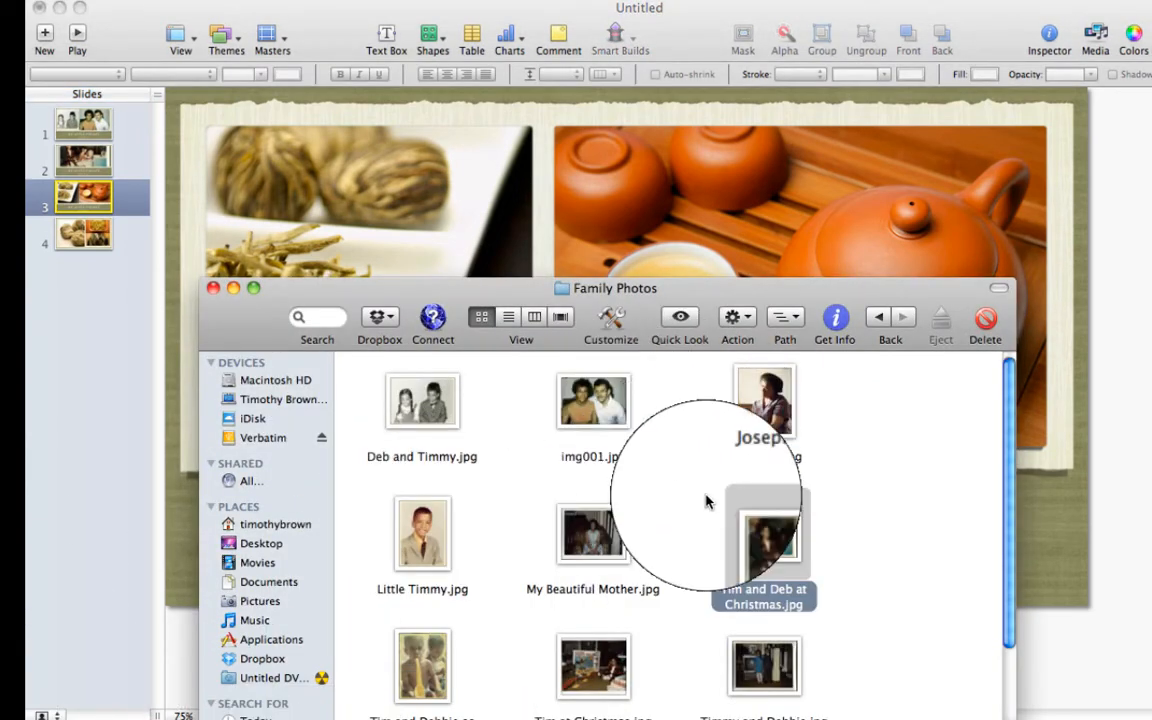
{"action": "left_click", "coordinate": [764, 665]}
{"action": "left_click_drag", "start_coordinate": [772, 263], "coordinate": [775, 228]}
{"action": "left_click_drag", "start_coordinate": [435, 657], "coordinate": [240, 235]}
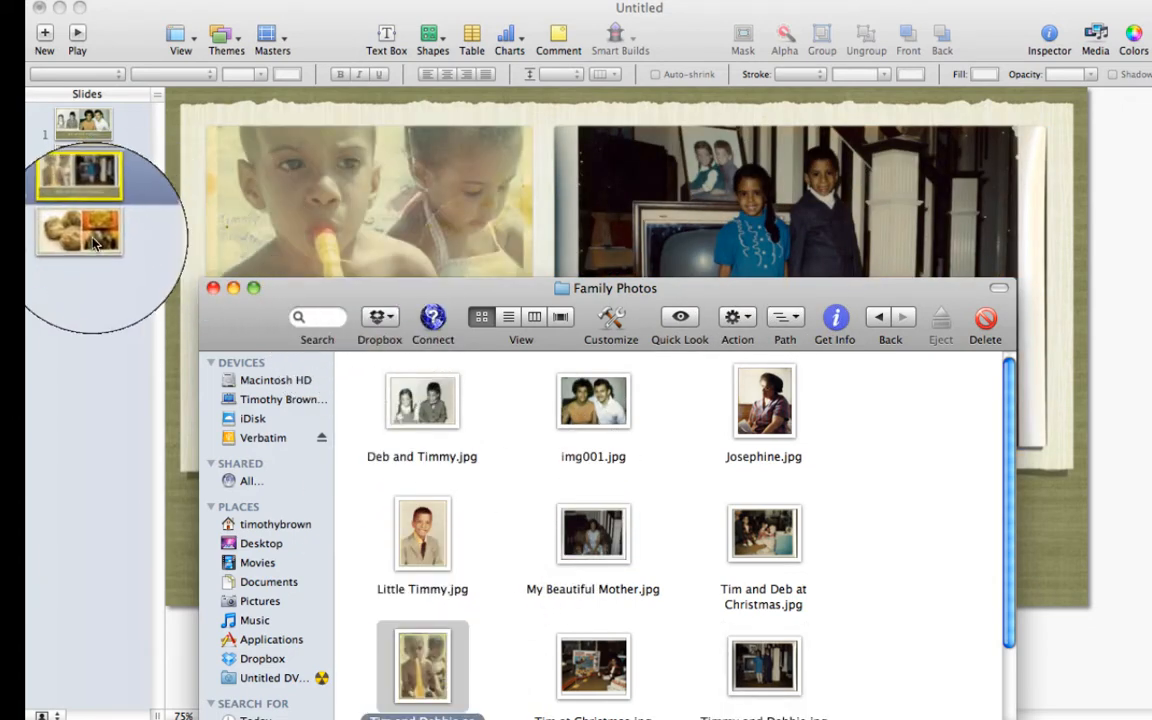
Fill slide 4's large left placeholder with the portrait of the boy in a suit from the Family Photos folder.
{"action": "left_click", "coordinate": [124, 230]}
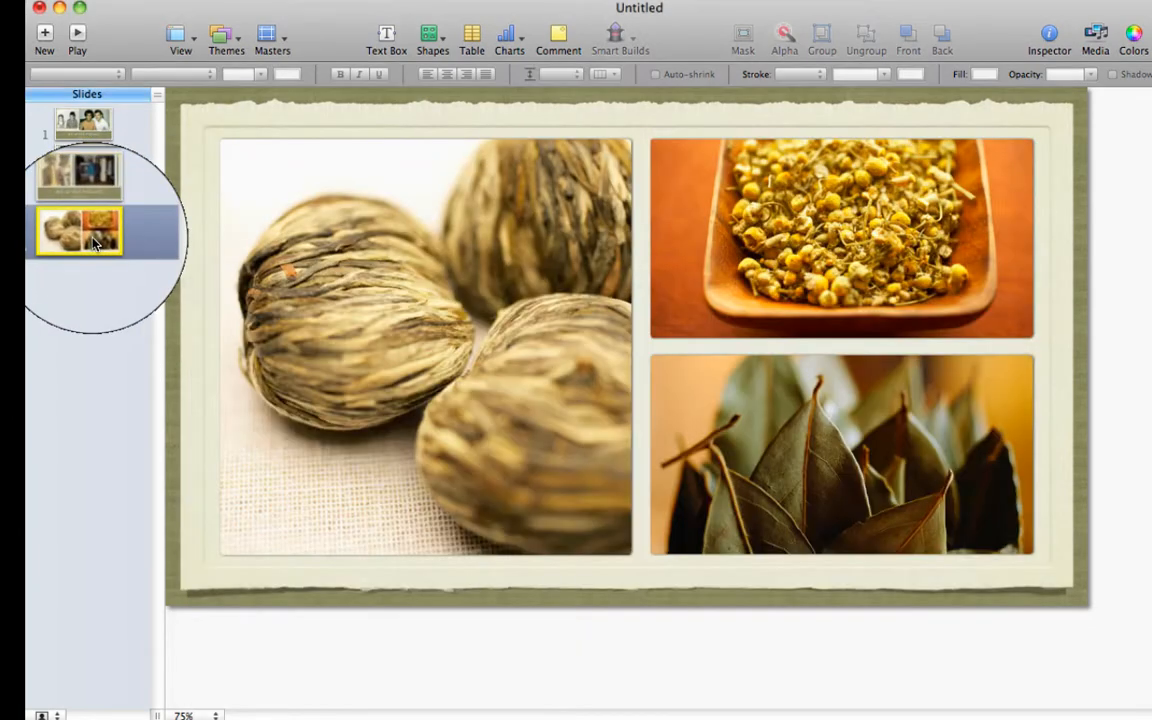
{"action": "left_click", "coordinate": [33, 714]}
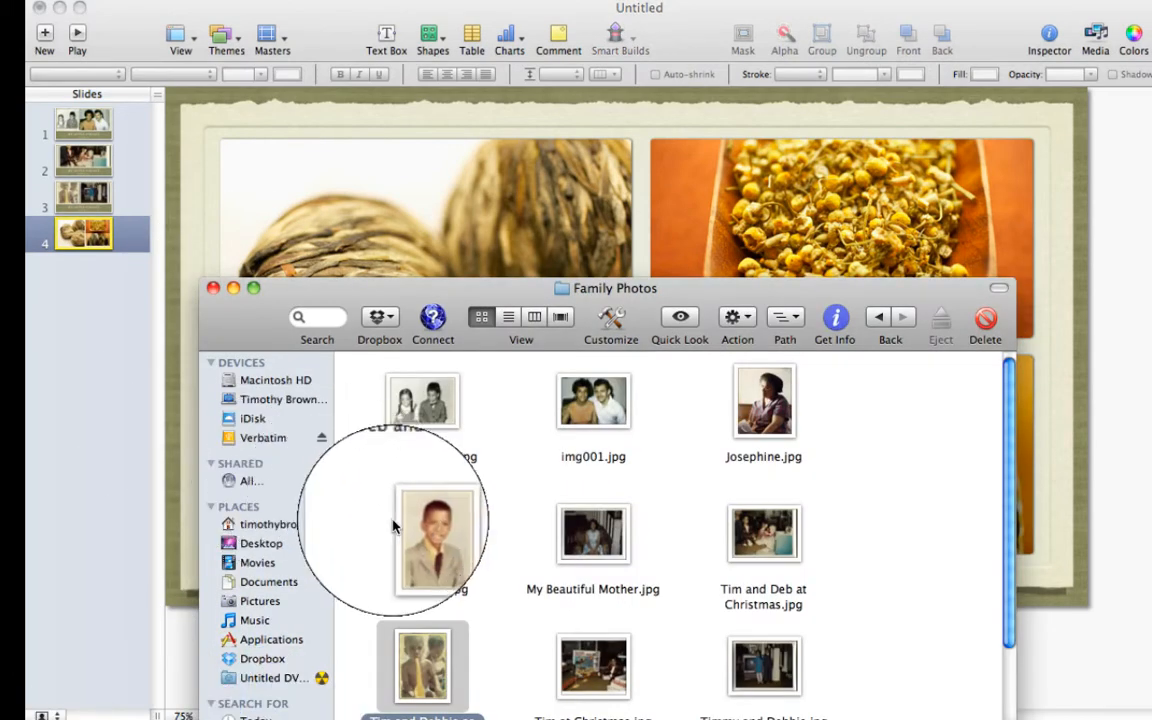
{"action": "left_click_drag", "start_coordinate": [445, 505], "coordinate": [449, 156]}
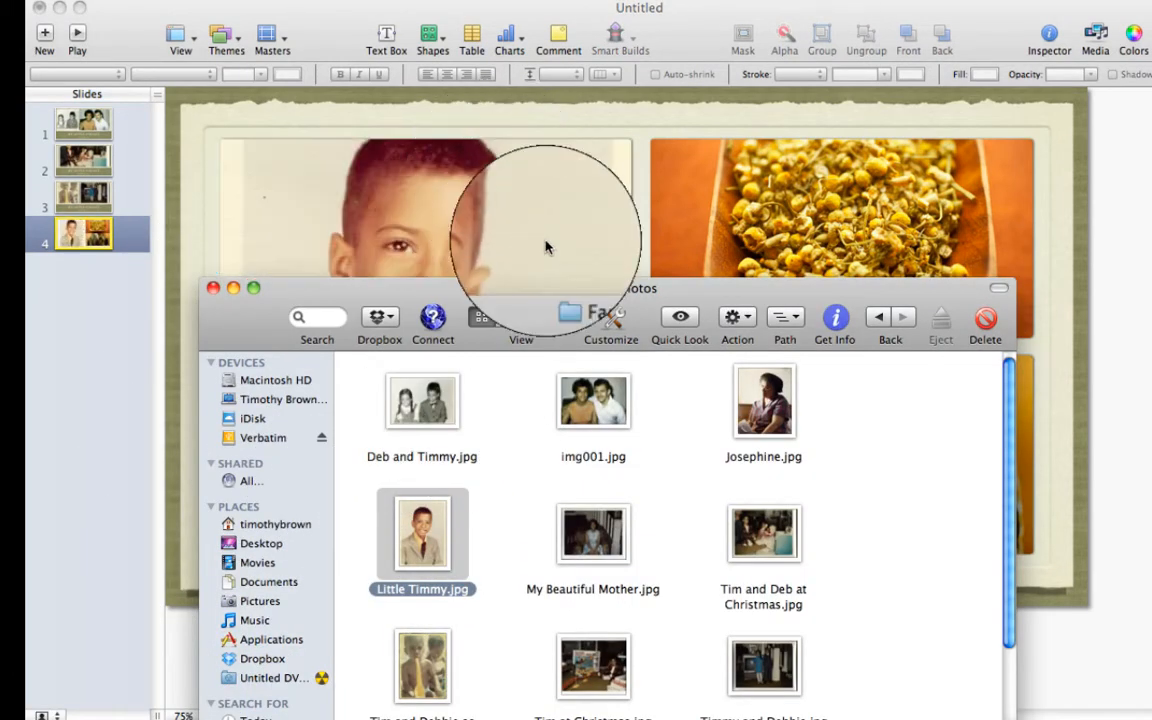
Fill slide 4's lower-right placeholder with the seated mother's photo and the upper-right with the siblings beside the television, then close the Finder window.
{"action": "left_click_drag", "start_coordinate": [518, 297], "coordinate": [193, 108]}
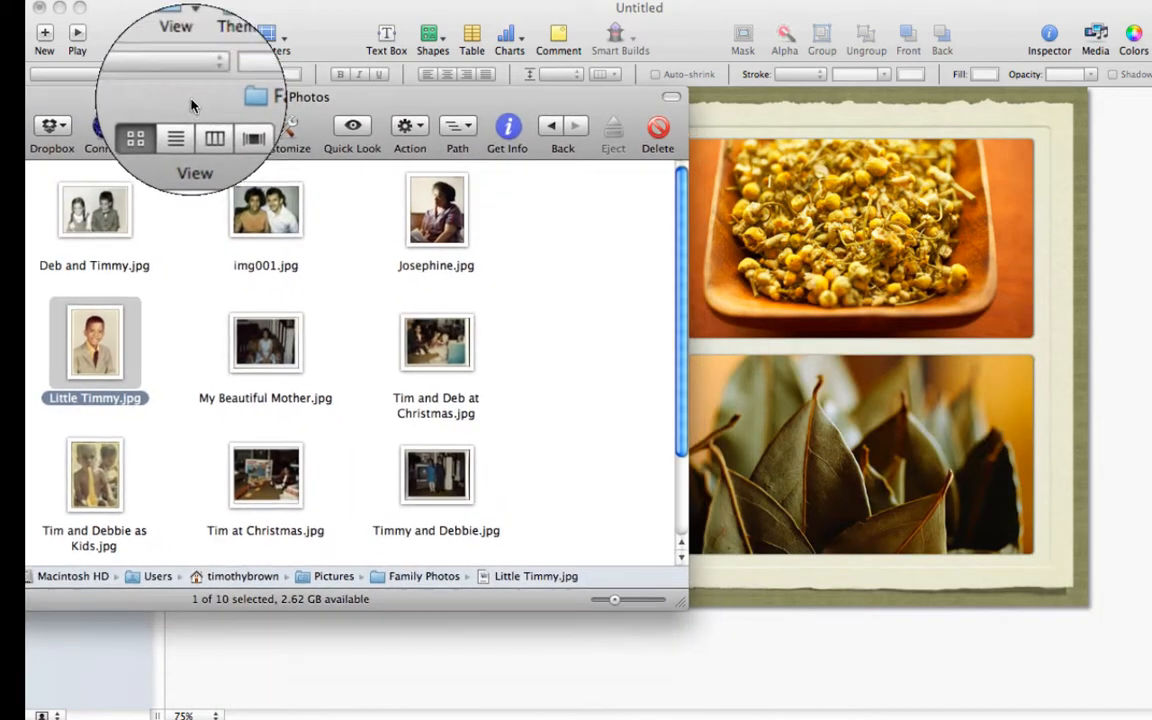
{"action": "left_click_drag", "start_coordinate": [255, 358], "coordinate": [850, 470]}
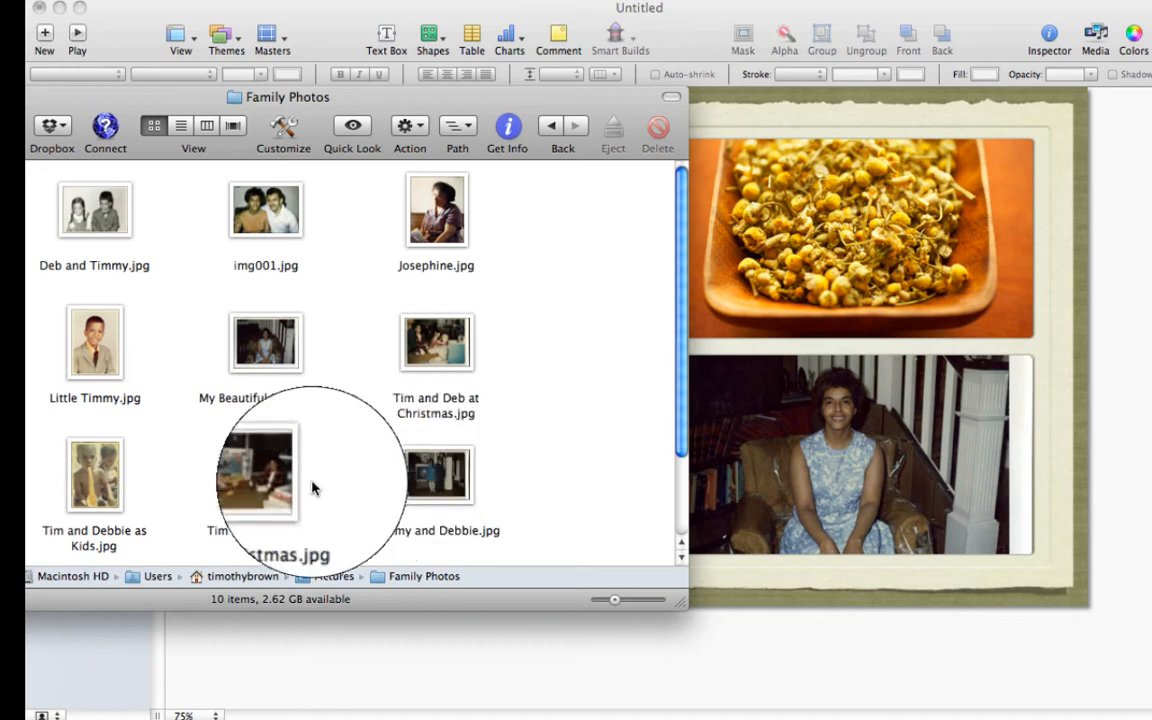
{"action": "left_click", "coordinate": [421, 478]}
{"action": "left_click_drag", "start_coordinate": [421, 478], "coordinate": [795, 195]}
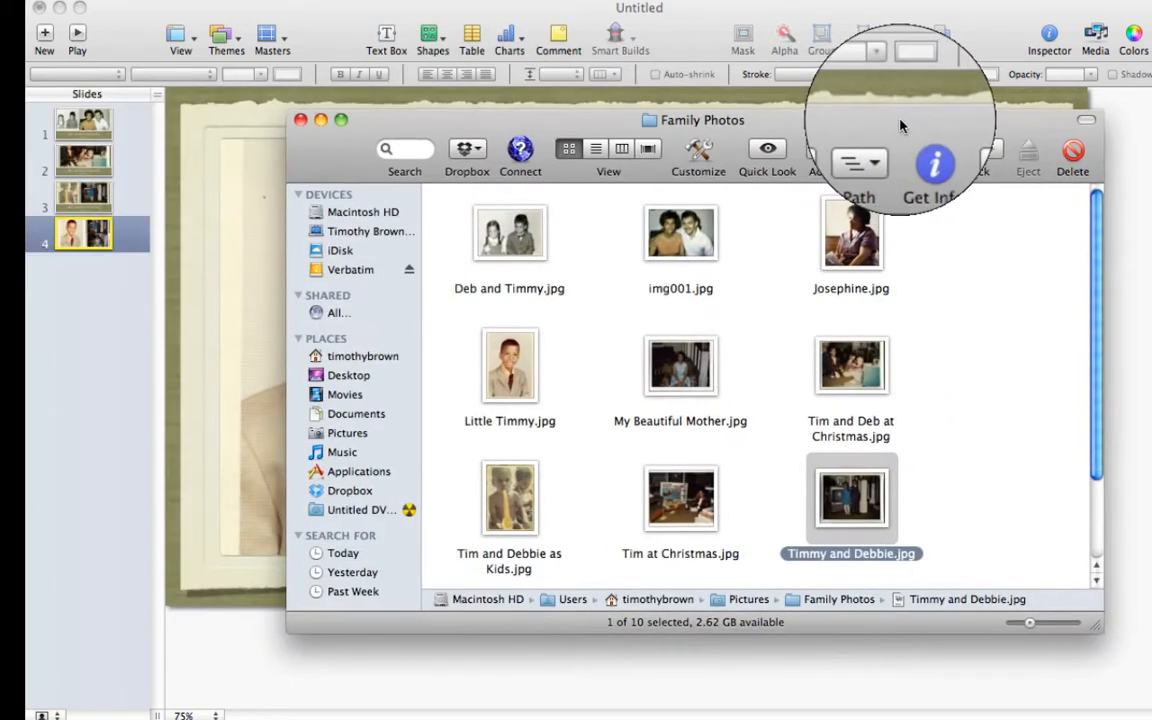
{"action": "left_click", "coordinate": [300, 119]}
Enlarge the black-and-white children's photo on slide 1 within its mask and reposition it so both children fill the frame.
{"action": "left_click", "coordinate": [90, 120]}
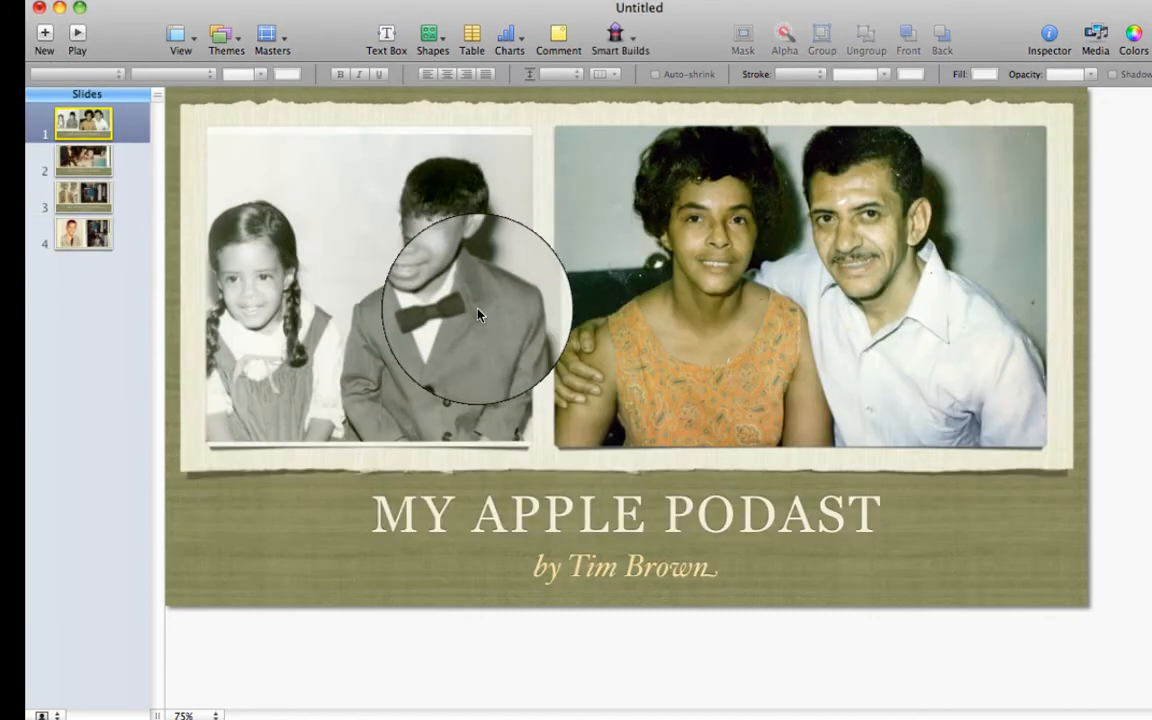
{"action": "left_click", "coordinate": [458, 316]}
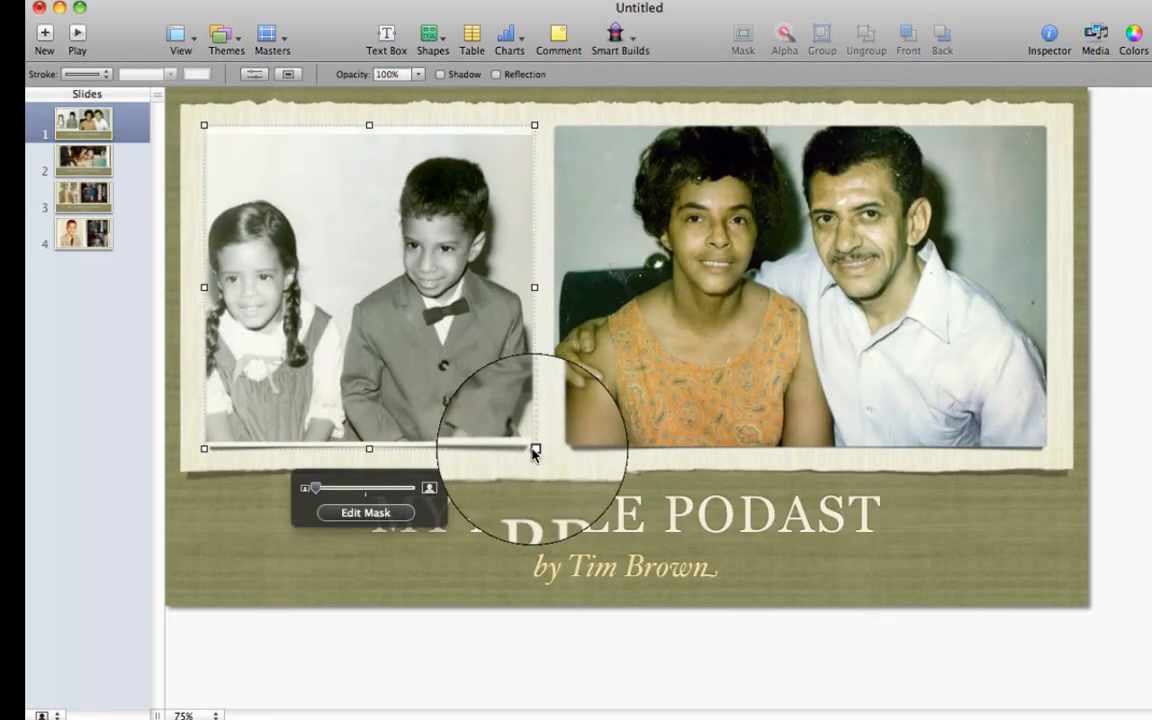
{"action": "left_click_drag", "start_coordinate": [535, 450], "coordinate": [689, 518]}
{"action": "left_click_drag", "start_coordinate": [391, 327], "coordinate": [330, 284]}
{"action": "left_click", "coordinate": [797, 300]}
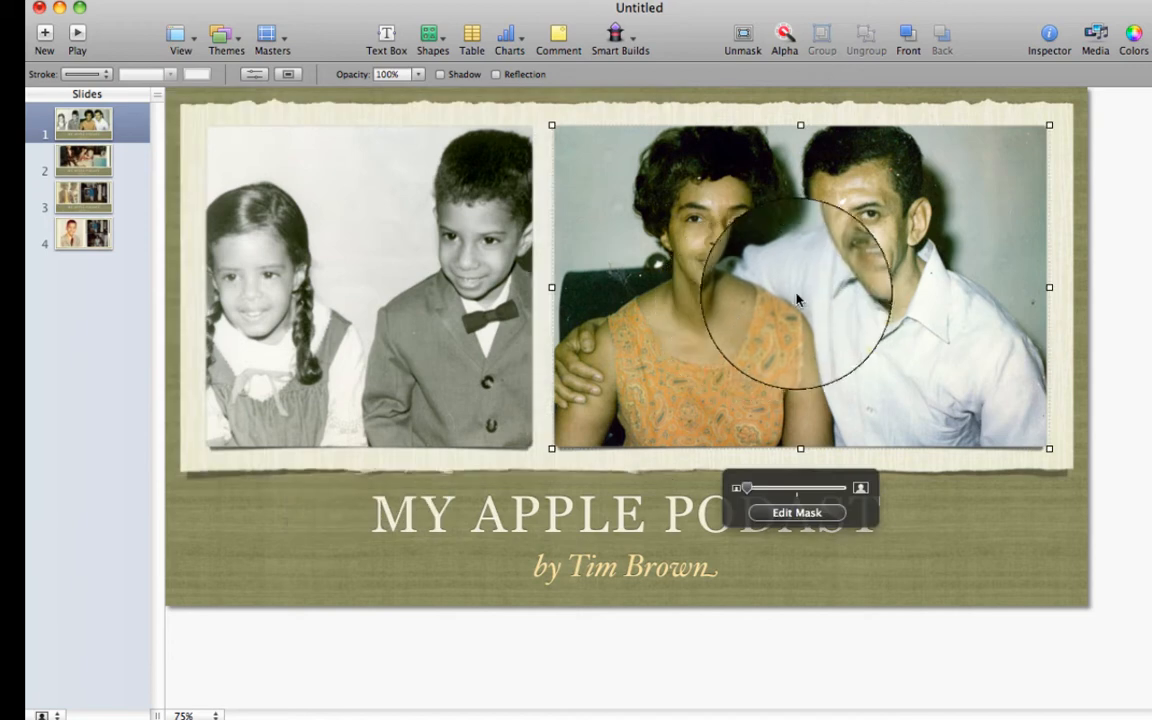
{"action": "left_click", "coordinate": [1011, 582]}
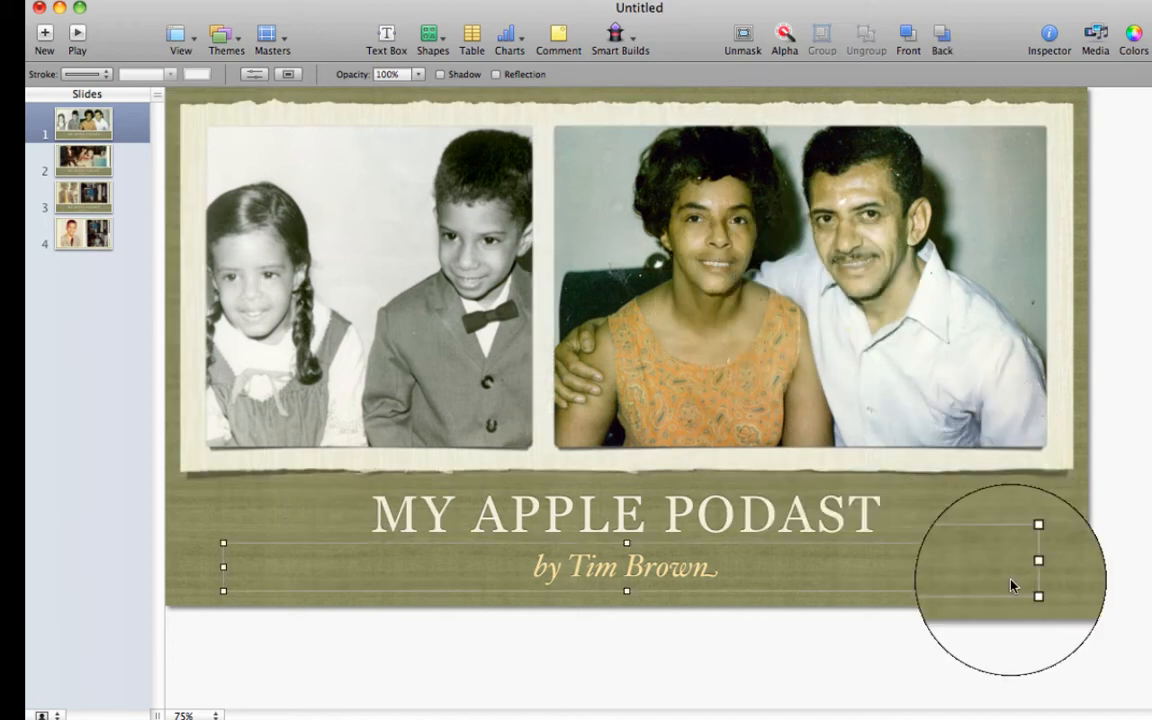
Enlarge slide 2's Christmas photo within its wide mask and reposition it so both children's faces show and the white borders are cropped out.
{"action": "left_click", "coordinate": [84, 165]}
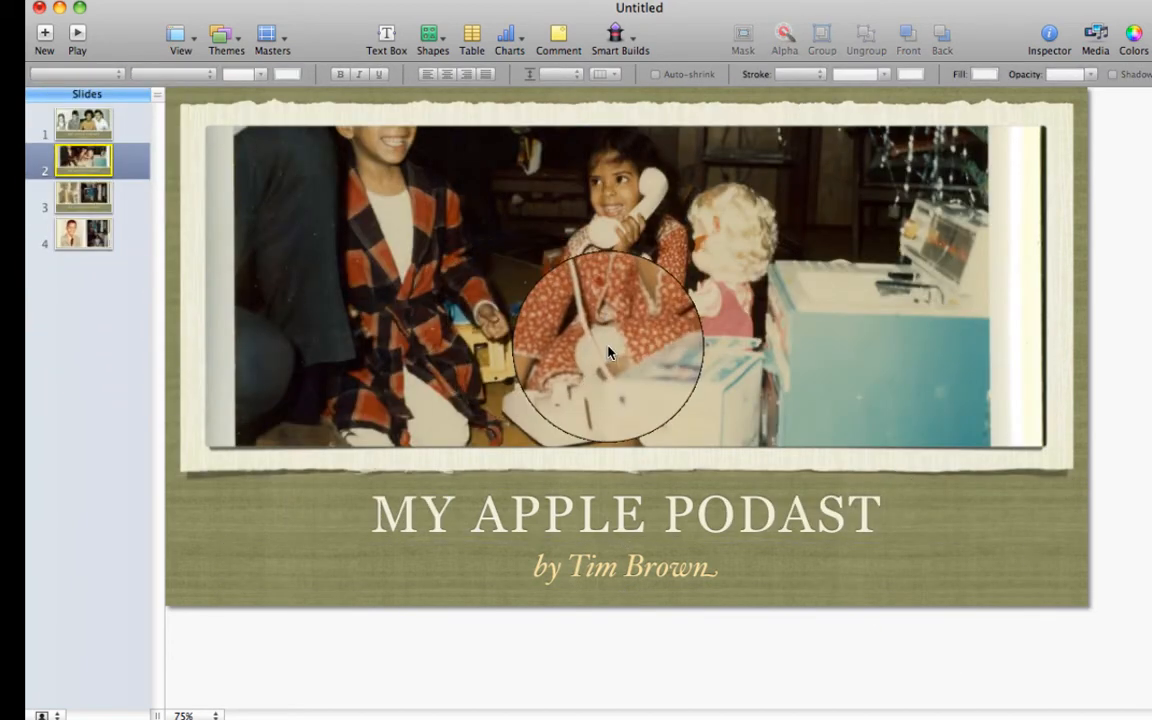
{"action": "left_click", "coordinate": [633, 306]}
{"action": "left_click_drag", "start_coordinate": [633, 306], "coordinate": [571, 237]}
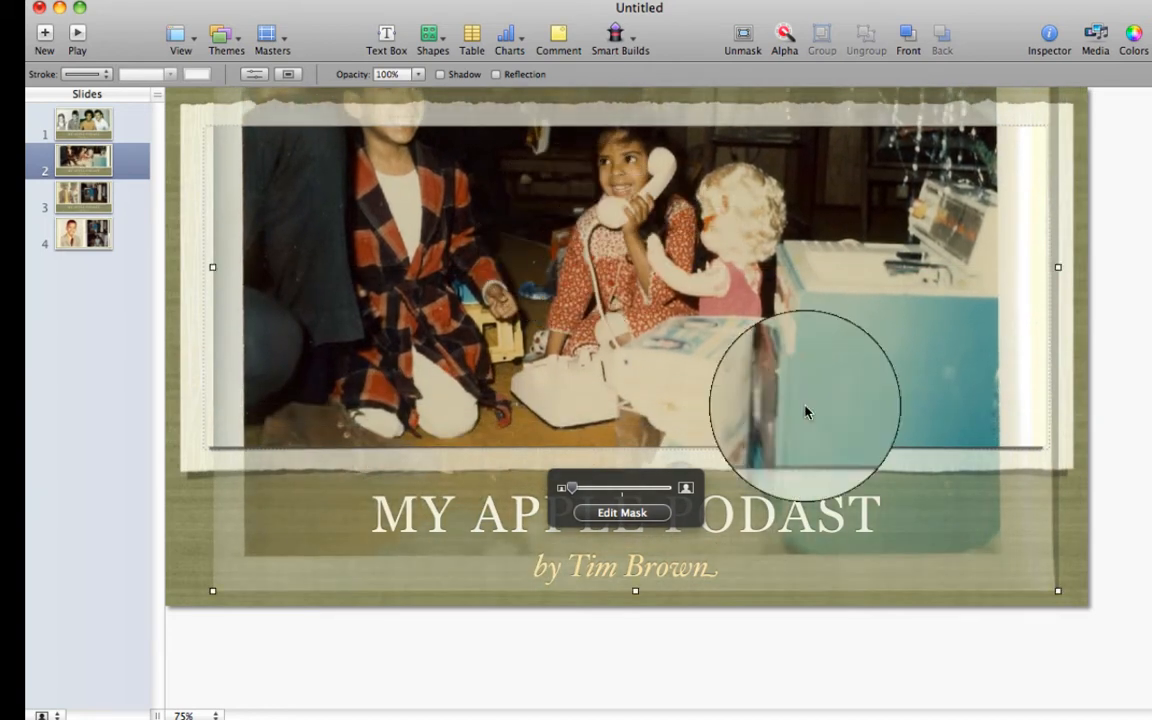
{"action": "left_click_drag", "start_coordinate": [1058, 591], "coordinate": [1138, 702]}
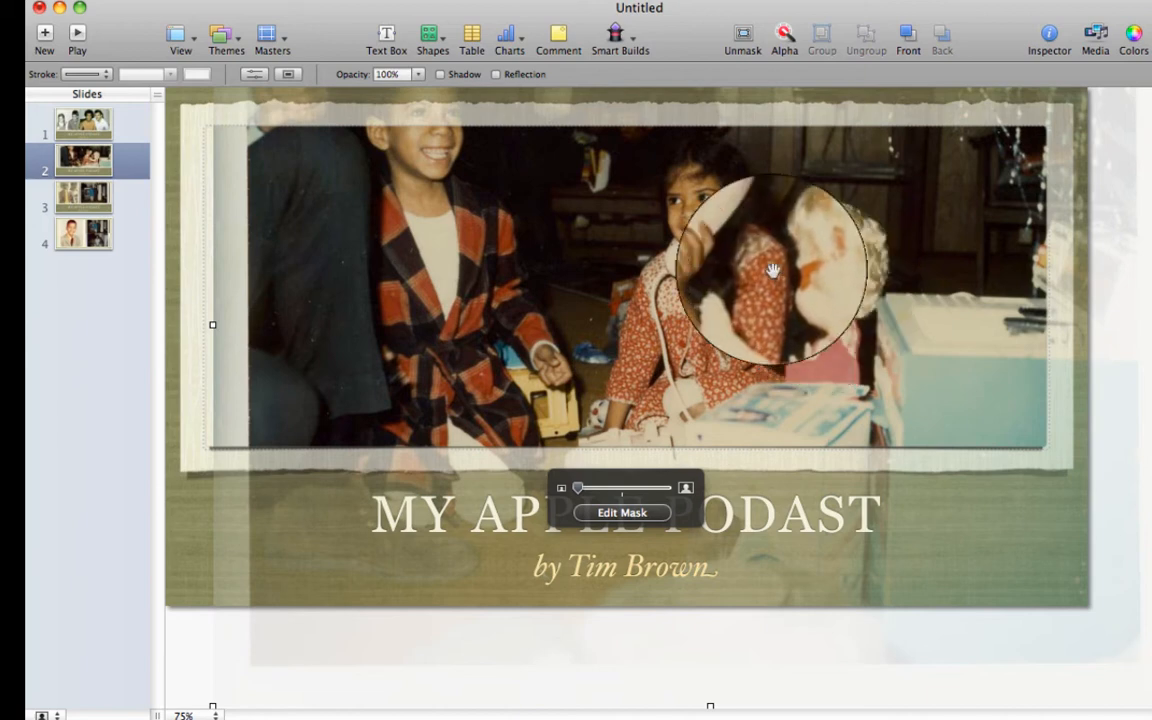
{"action": "left_click_drag", "start_coordinate": [773, 270], "coordinate": [710, 346]}
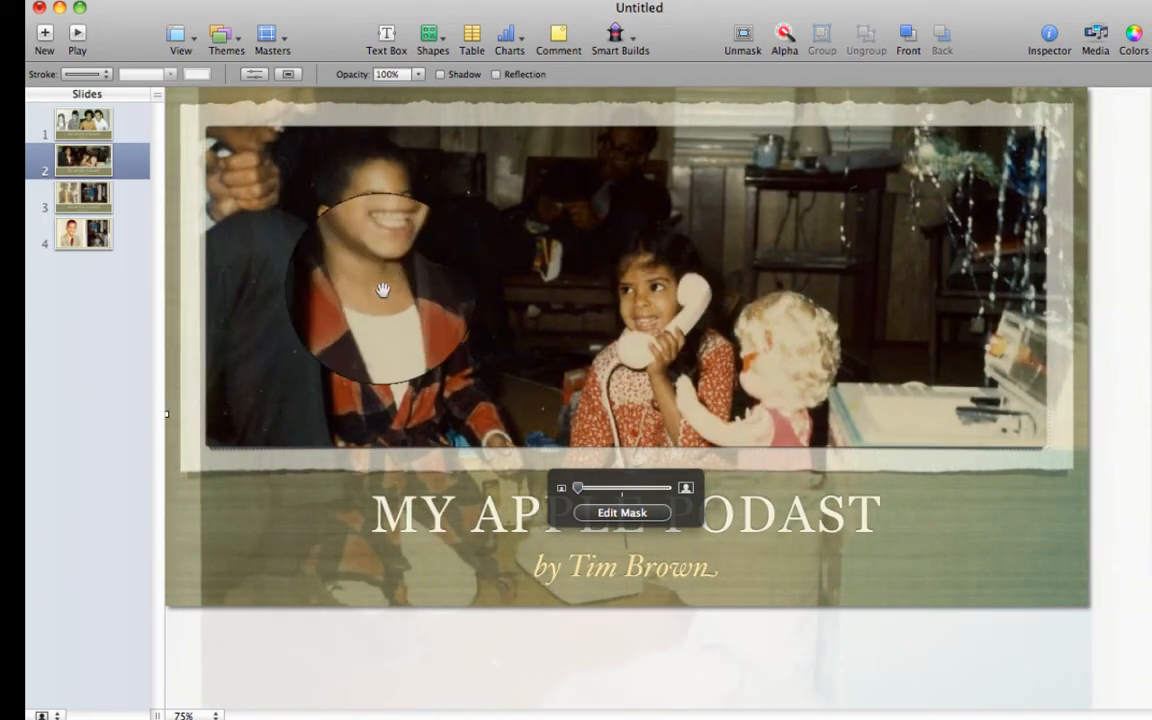
Enlarge the faded childhood photo on slide 3 within its mask and shift it to center the boy's face in the frame.
{"action": "left_click", "coordinate": [84, 196]}
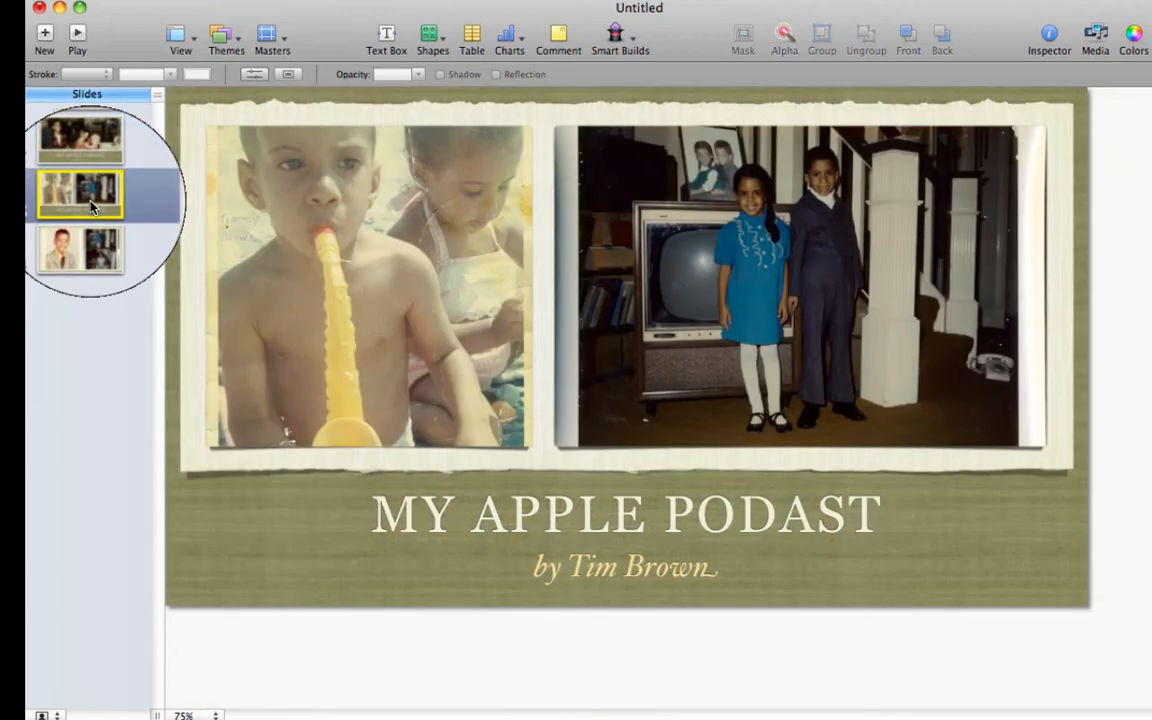
{"action": "left_click", "coordinate": [340, 320]}
{"action": "left_click_drag", "start_coordinate": [565, 502], "coordinate": [621, 582]}
{"action": "left_click_drag", "start_coordinate": [414, 318], "coordinate": [394, 334]}
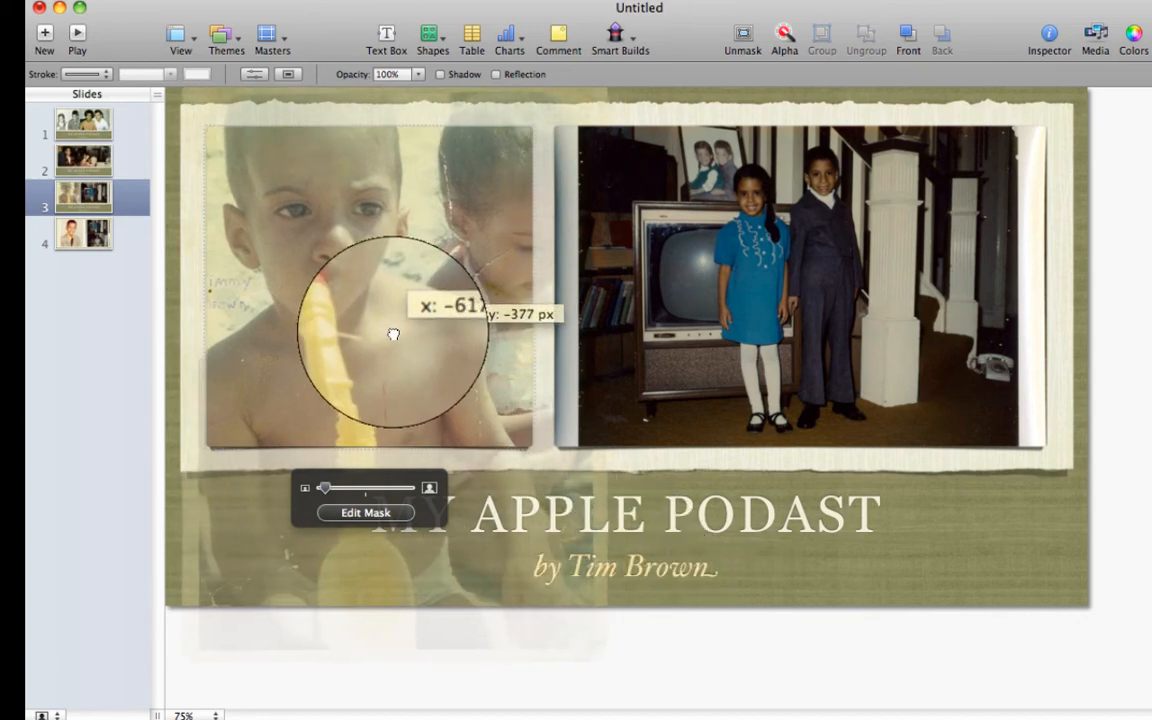
{"action": "left_click", "coordinate": [921, 507]}
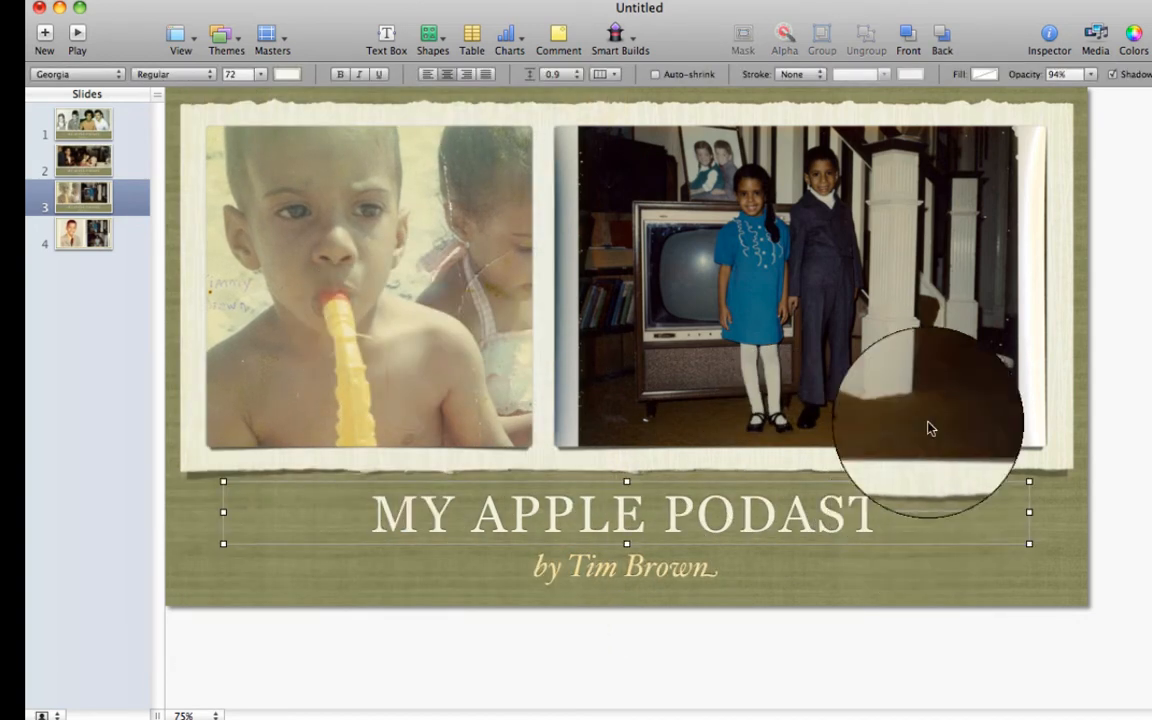
Enlarge slide 3's photo of the siblings beside the television within its mask and reposition it to crop out the white edges.
{"action": "left_click", "coordinate": [796, 290]}
{"action": "left_click_drag", "start_coordinate": [796, 293], "coordinate": [861, 277]}
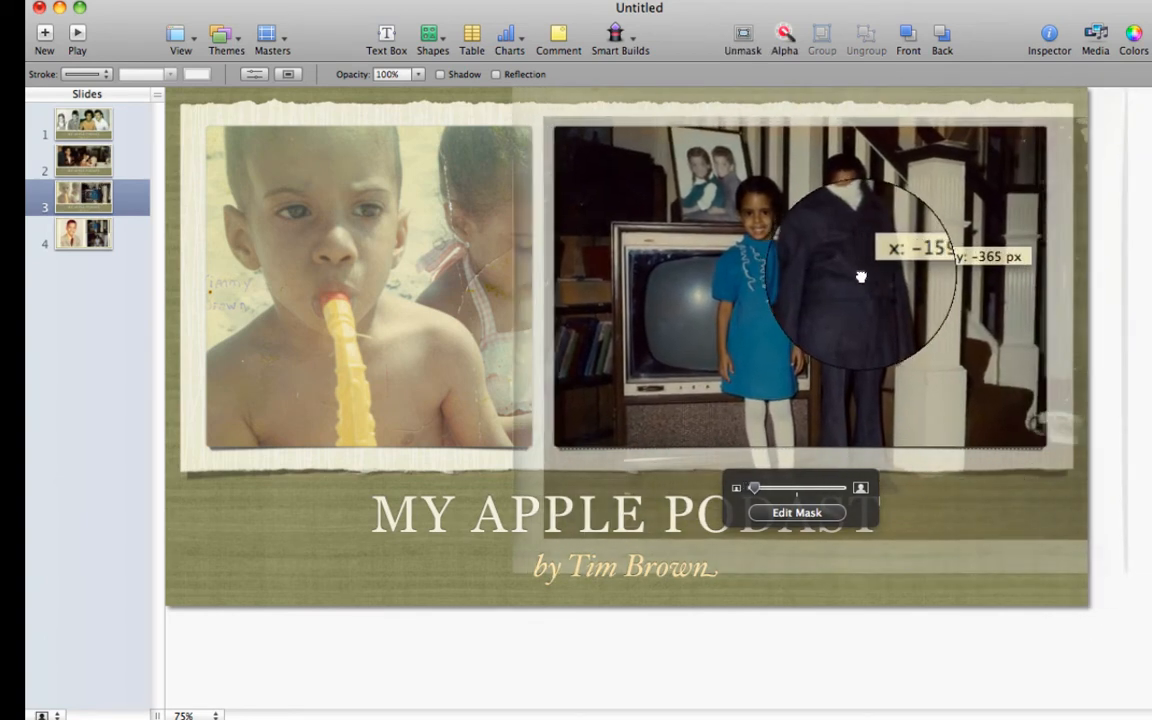
{"action": "left_click", "coordinate": [300, 553]}
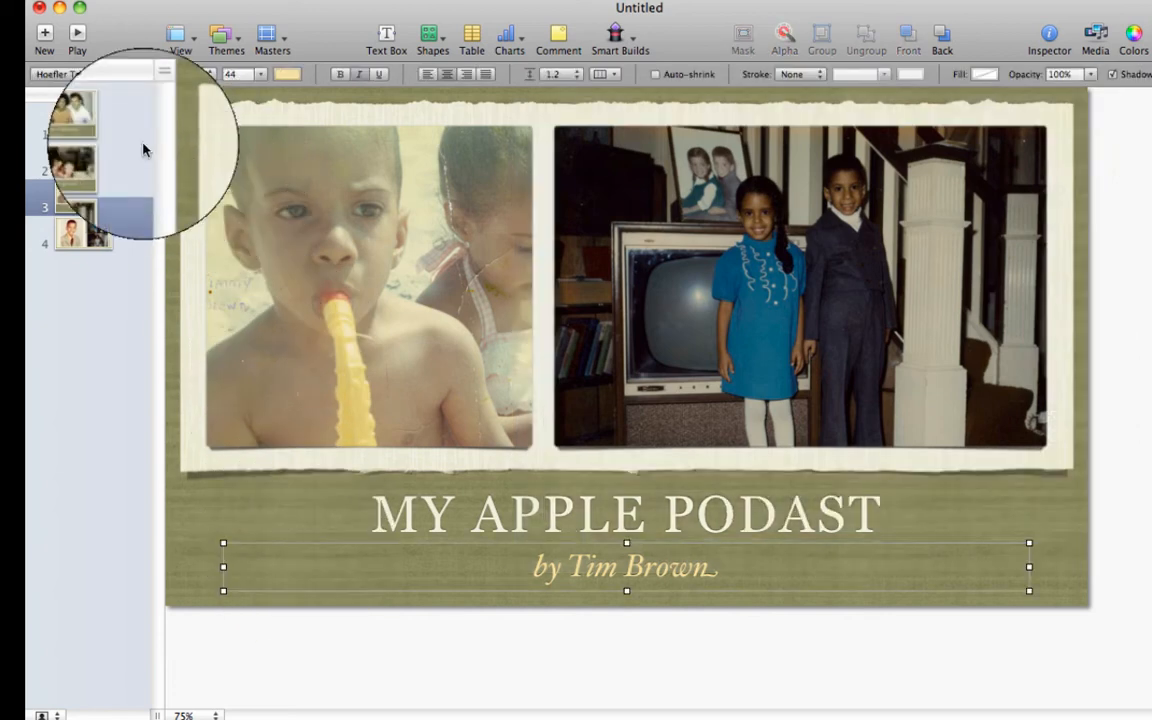
Enlarge the boy's portrait on slide 4 within its mask and move it left to crop out the photo's pale border.
{"action": "left_click", "coordinate": [322, 275]}
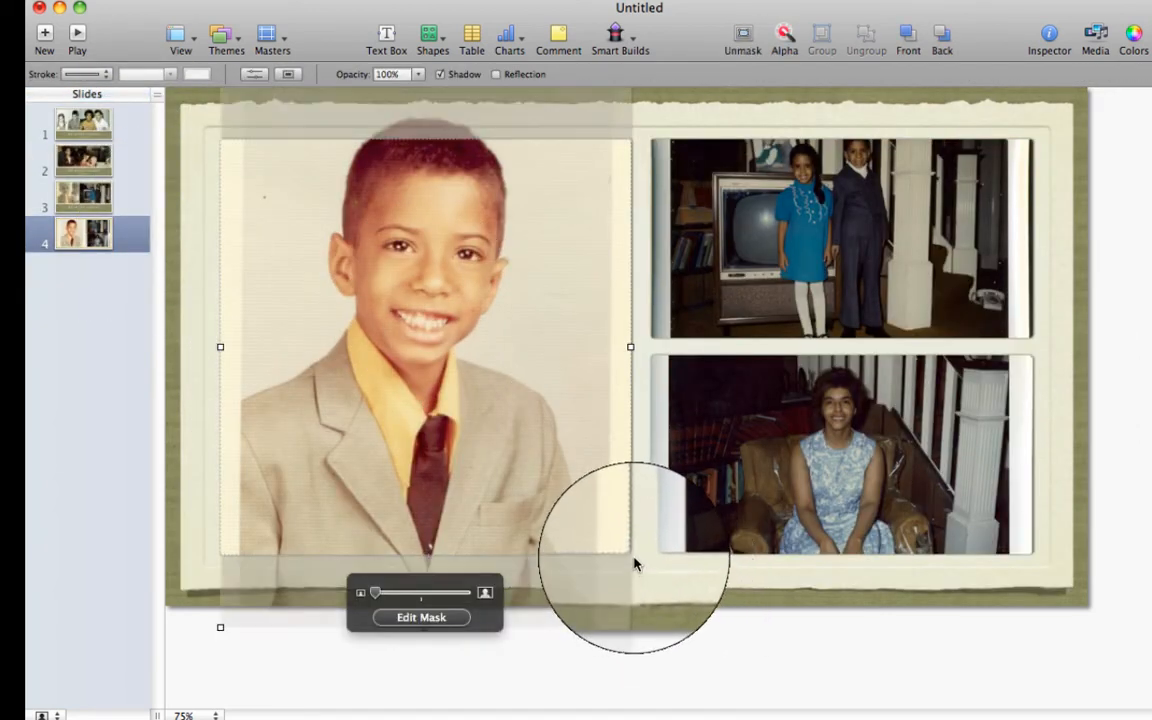
{"action": "left_click", "coordinate": [630, 637]}
{"action": "double_click", "coordinate": [580, 491]}
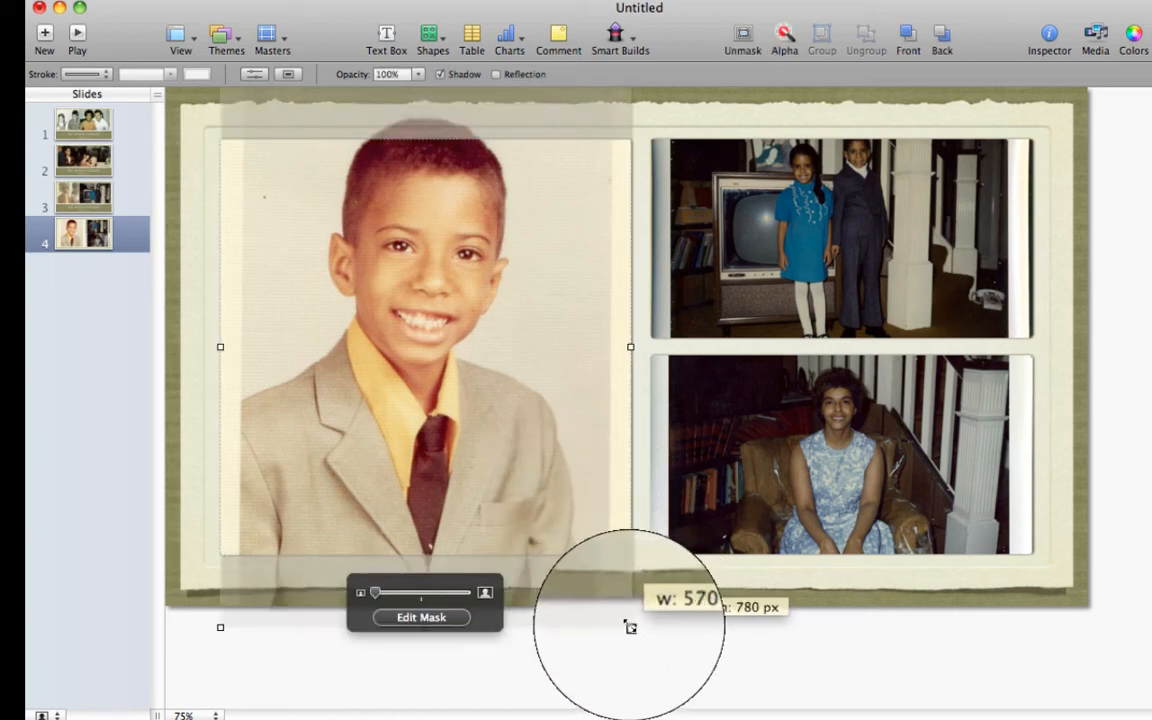
{"action": "left_click_drag", "start_coordinate": [630, 627], "coordinate": [722, 689]}
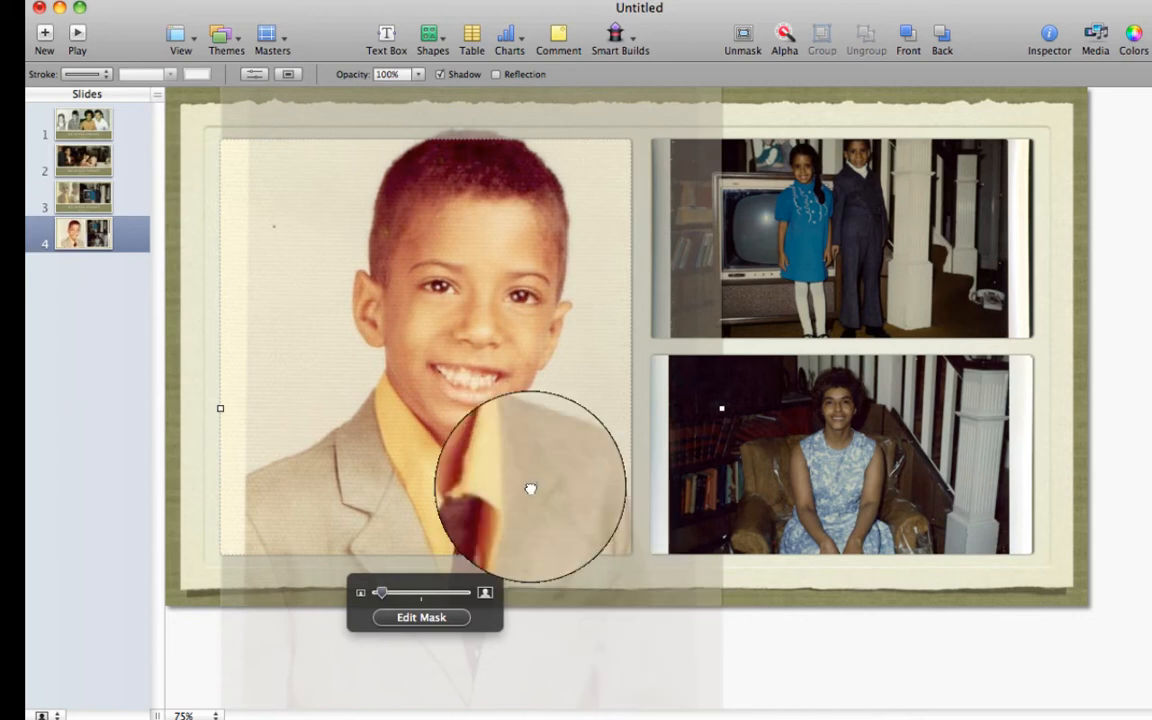
{"action": "left_click_drag", "start_coordinate": [531, 489], "coordinate": [478, 490]}
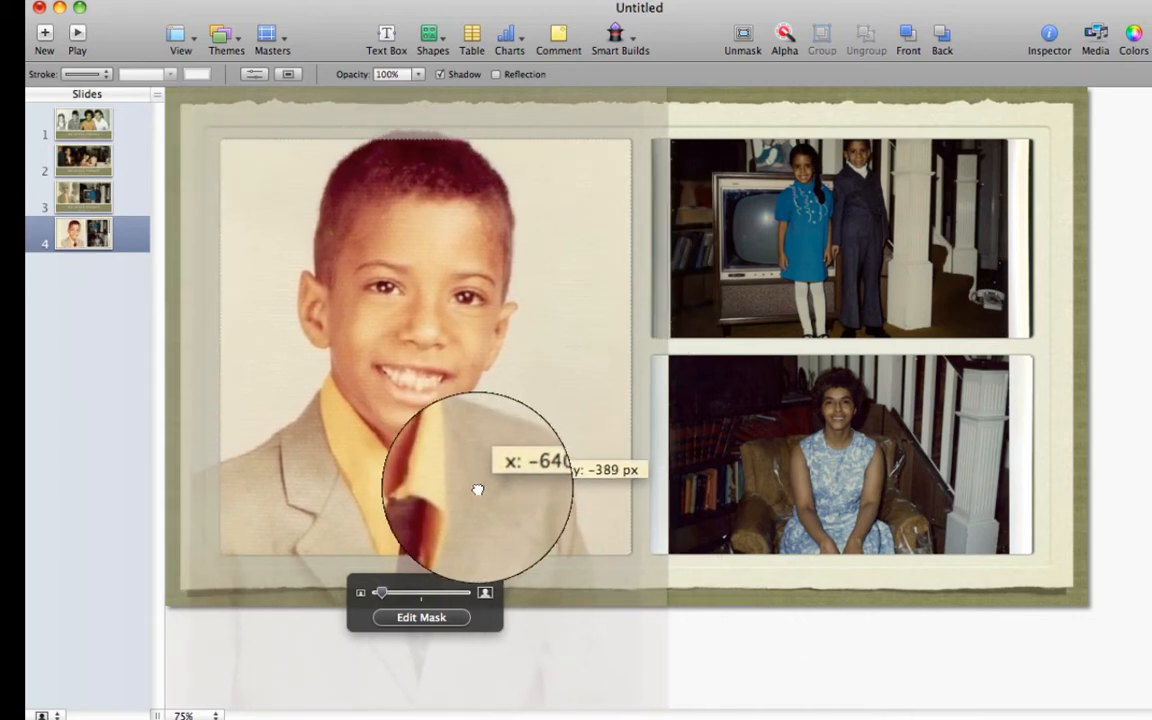
{"action": "left_click", "coordinate": [1076, 556]}
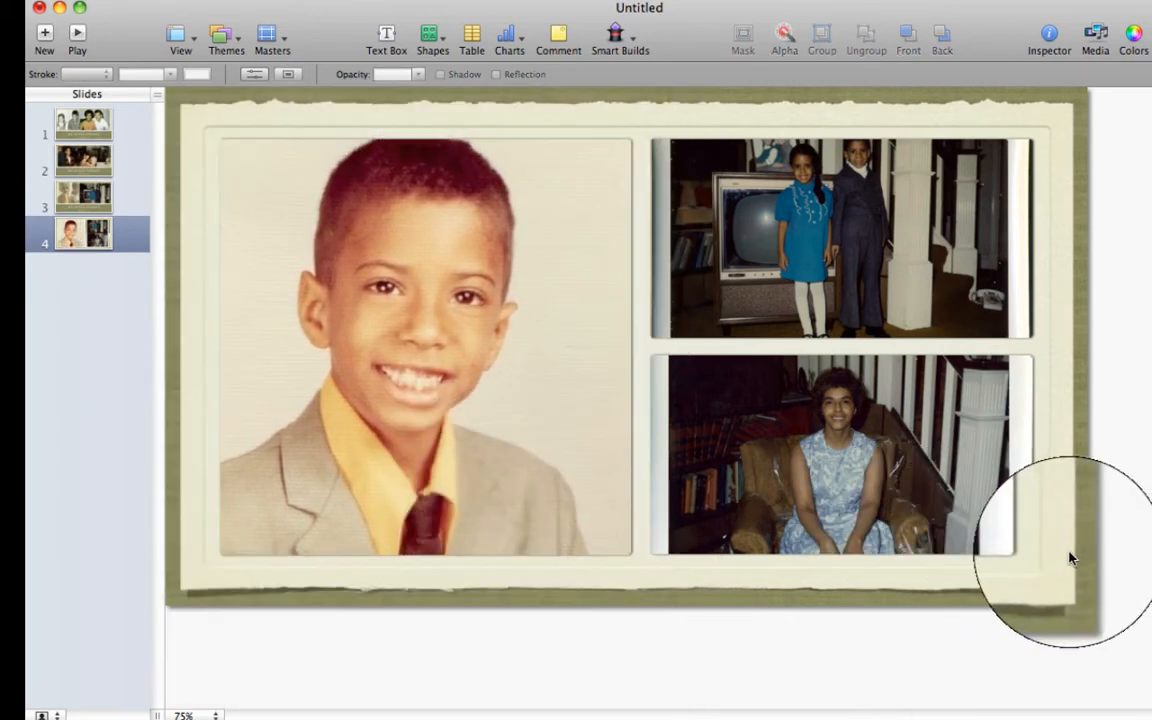
Enlarge slide 4's upper-right photo of the siblings within its mask and shift it left to hide the white edges.
{"action": "left_click", "coordinate": [858, 252]}
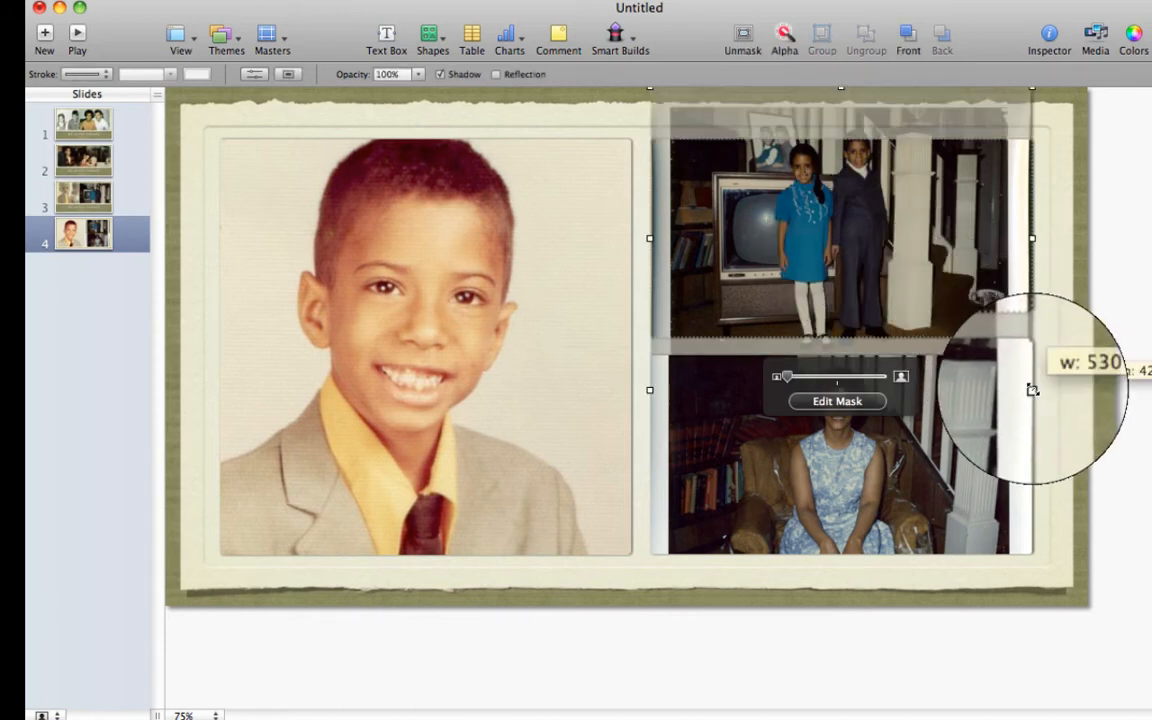
{"action": "left_click_drag", "start_coordinate": [1032, 390], "coordinate": [1131, 471]}
{"action": "left_click_drag", "start_coordinate": [908, 251], "coordinate": [862, 251]}
{"action": "left_click", "coordinate": [1064, 375]}
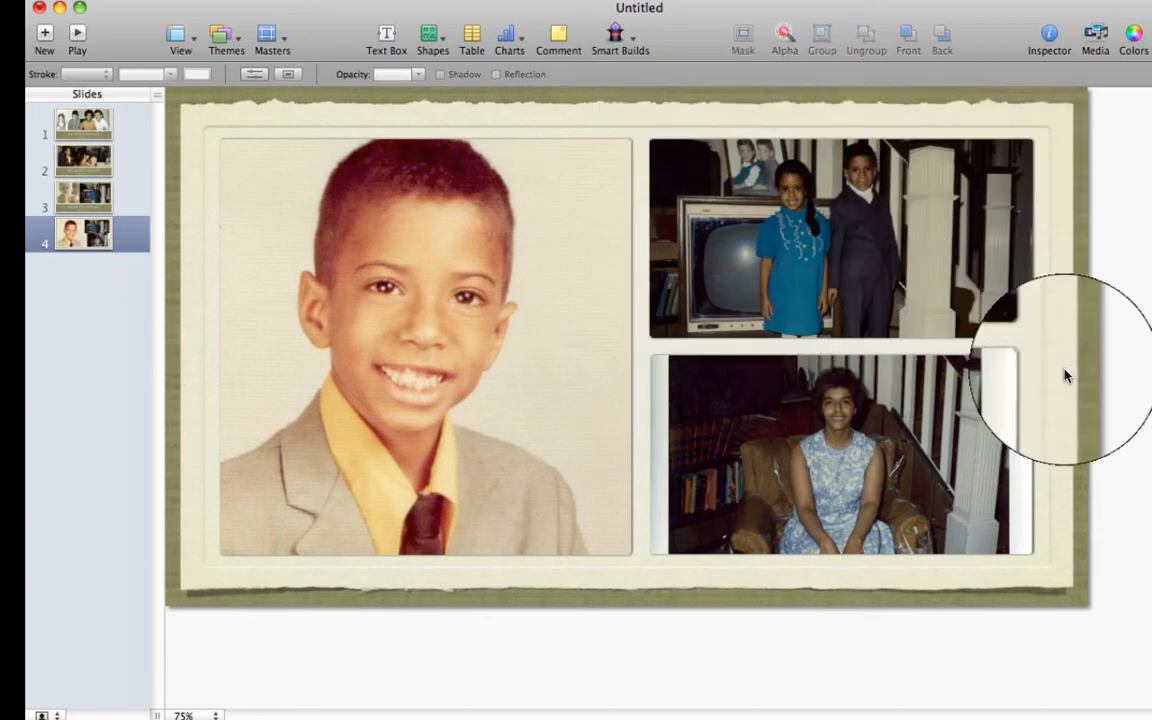
Enlarge slide 4's lower-right photo of the seated mother within its mask and reposition it to hide the white edges.
{"action": "double_click", "coordinate": [960, 436]}
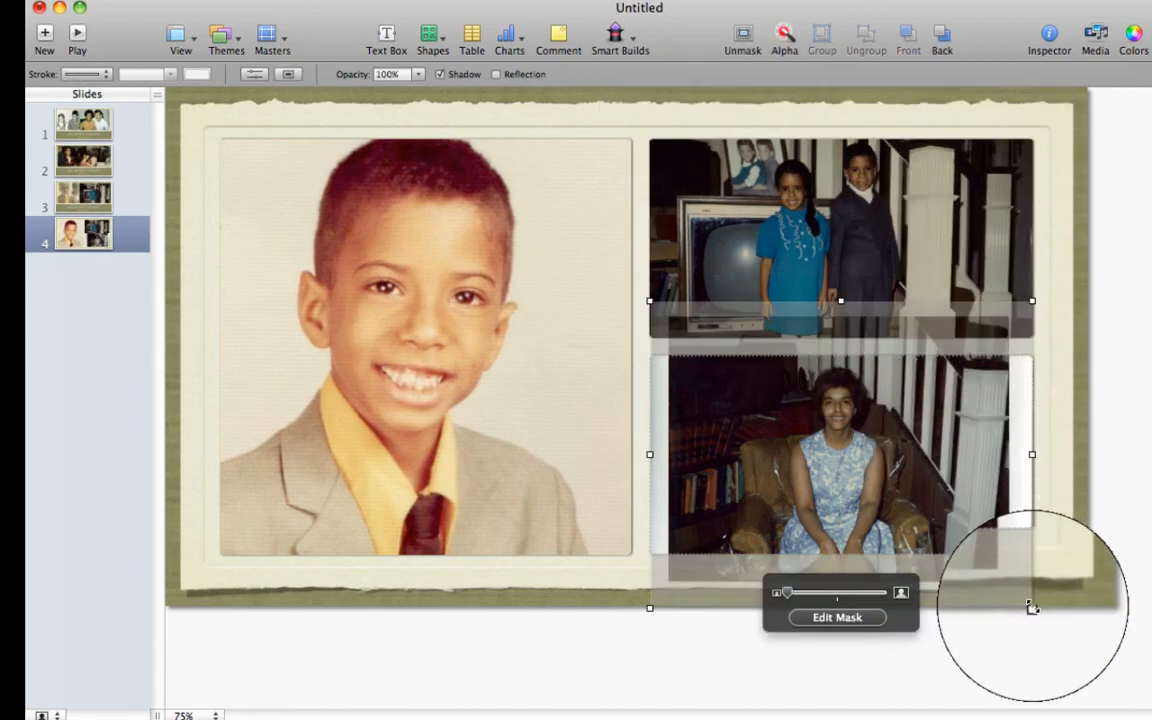
{"action": "left_click_drag", "start_coordinate": [1032, 607], "coordinate": [1093, 674]}
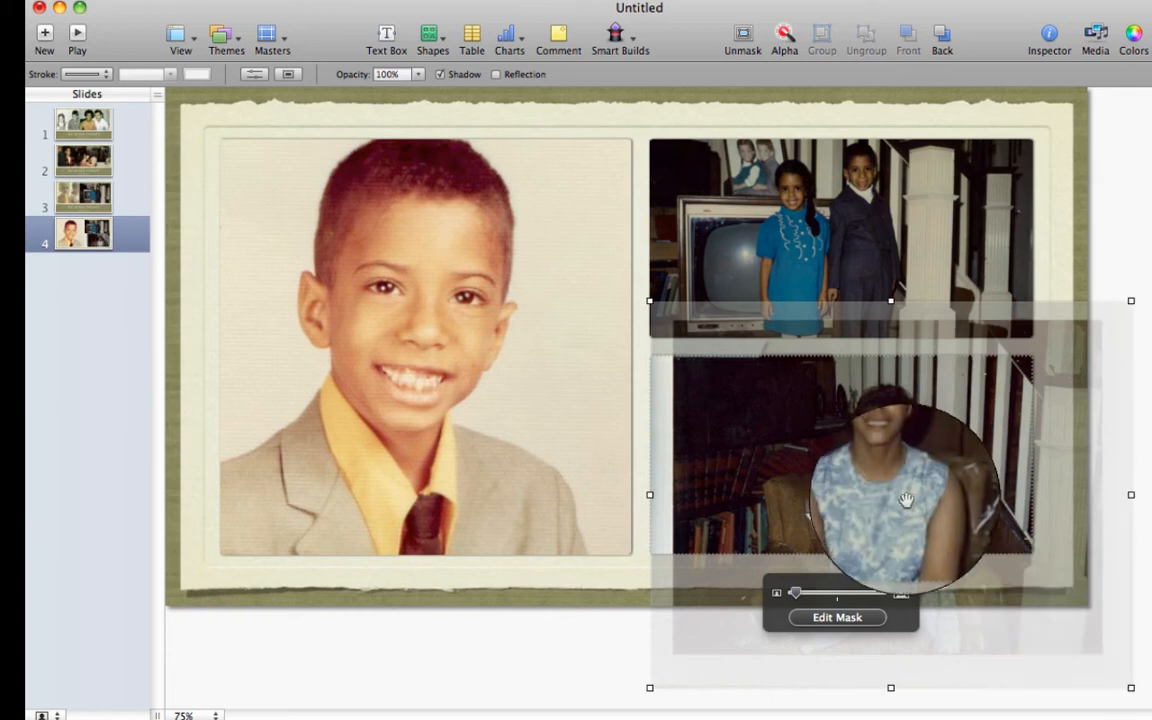
{"action": "left_click_drag", "start_coordinate": [887, 501], "coordinate": [866, 491]}
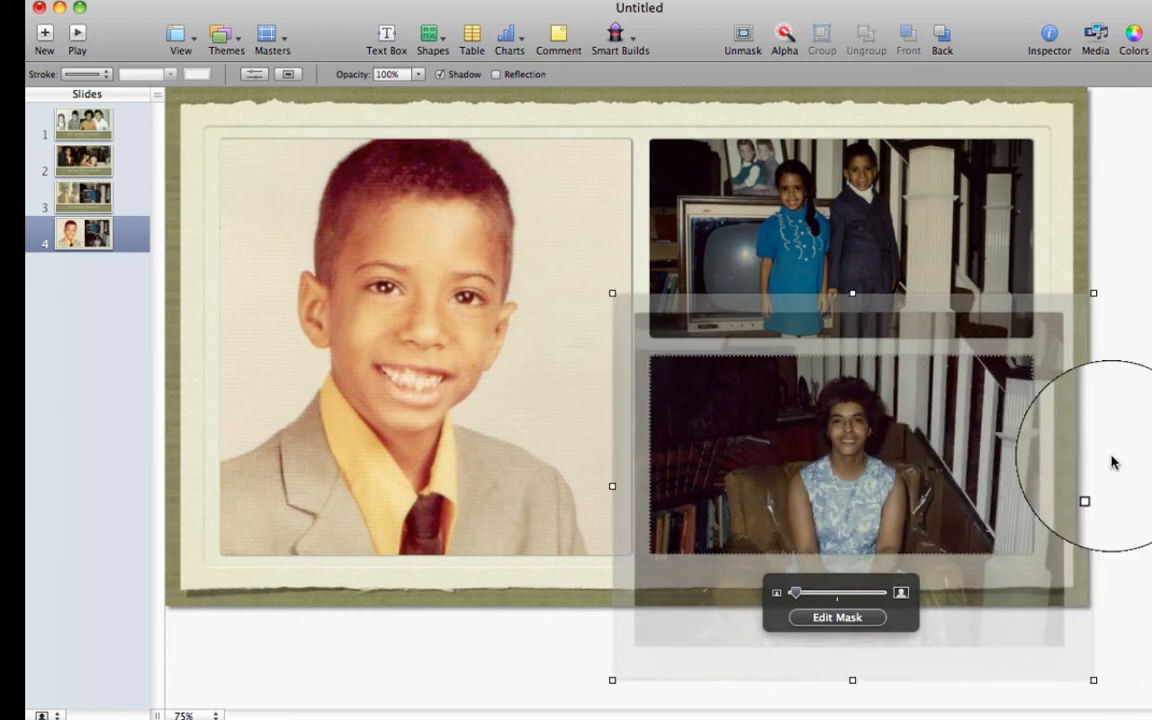
{"action": "left_click", "coordinate": [1125, 452]}
{"action": "left_click", "coordinate": [186, 240]}
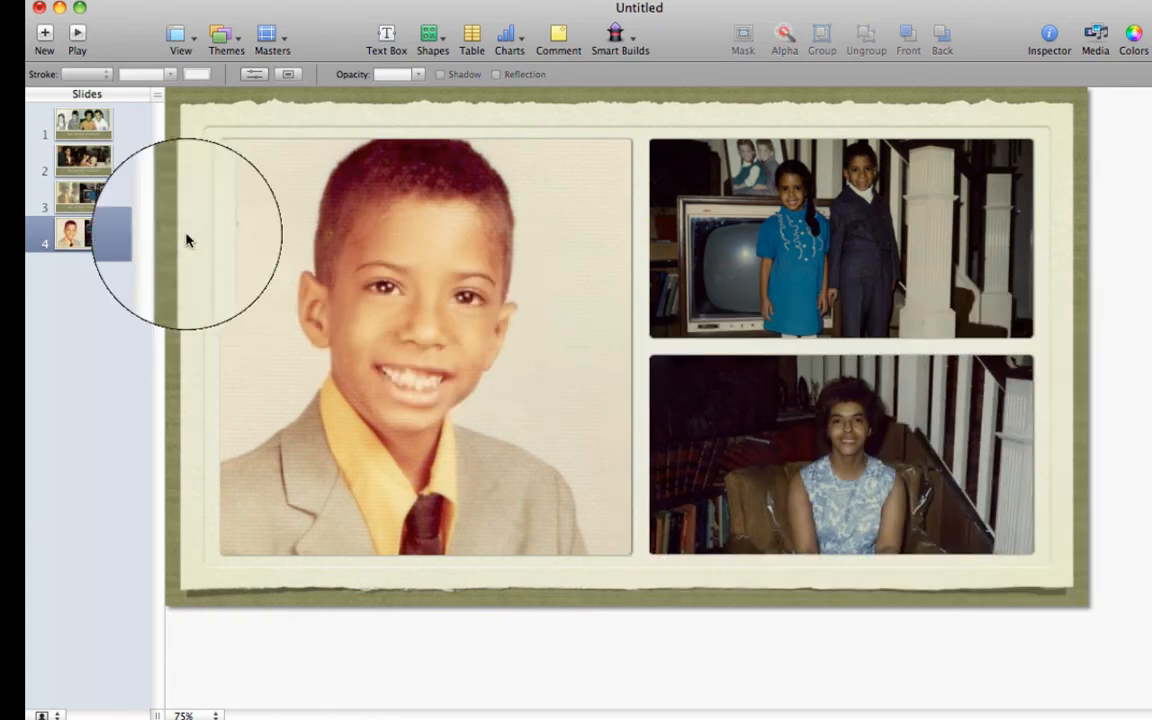
Give slide 1's black-and-white photo of the two children an Anvil build-in effect.
{"action": "left_click", "coordinate": [82, 123]}
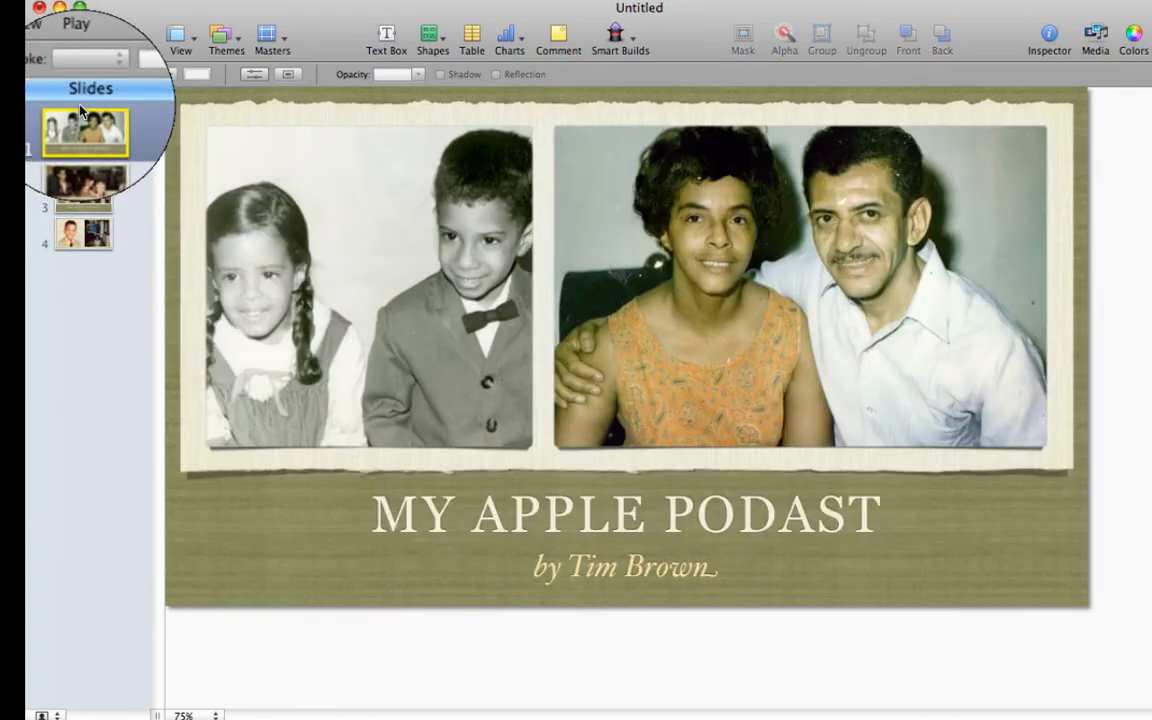
{"action": "left_click", "coordinate": [367, 286]}
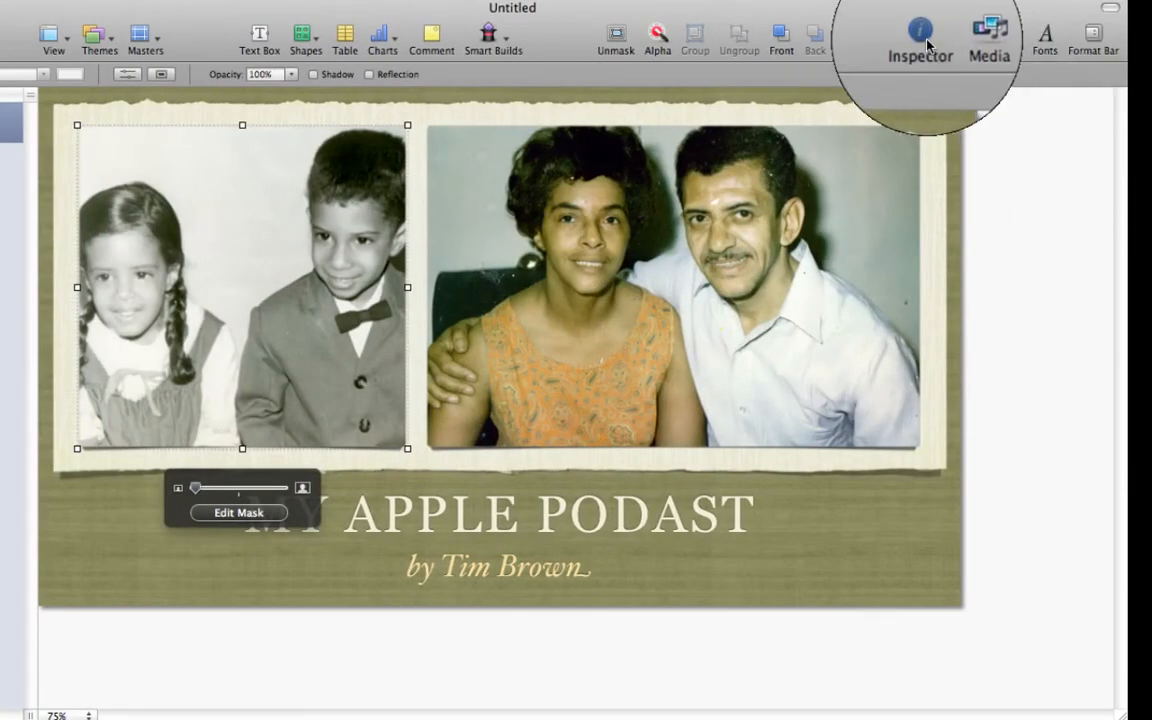
{"action": "left_click", "coordinate": [885, 35]}
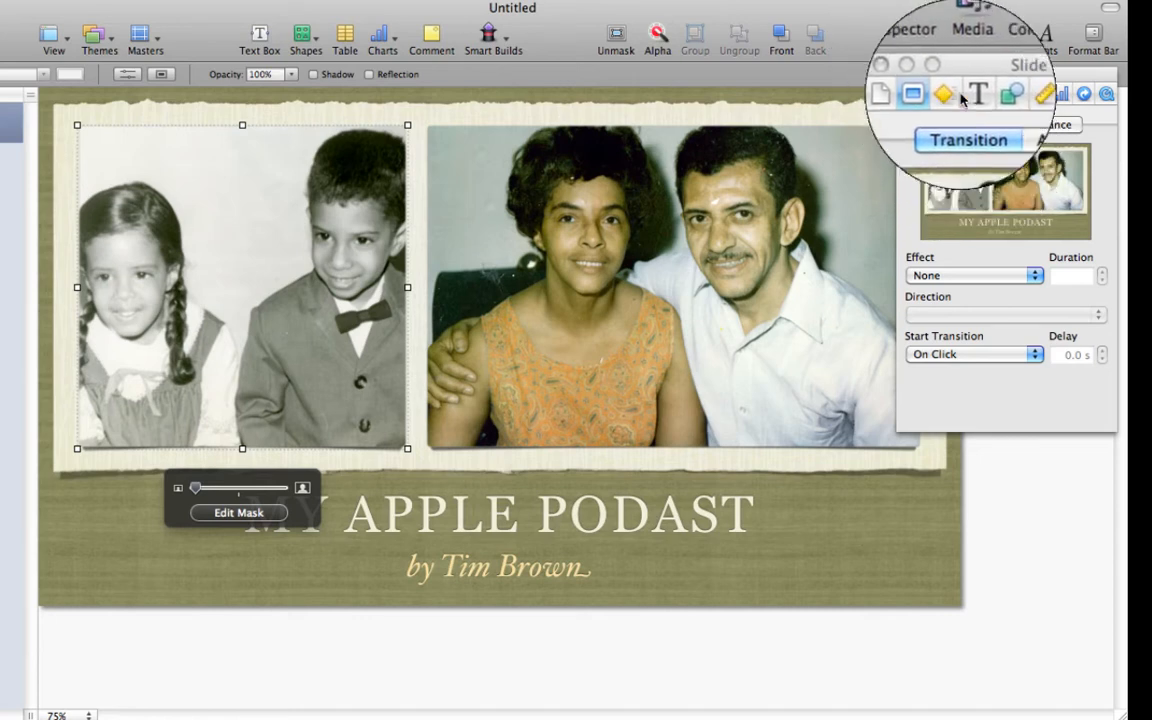
{"action": "left_click", "coordinate": [949, 93]}
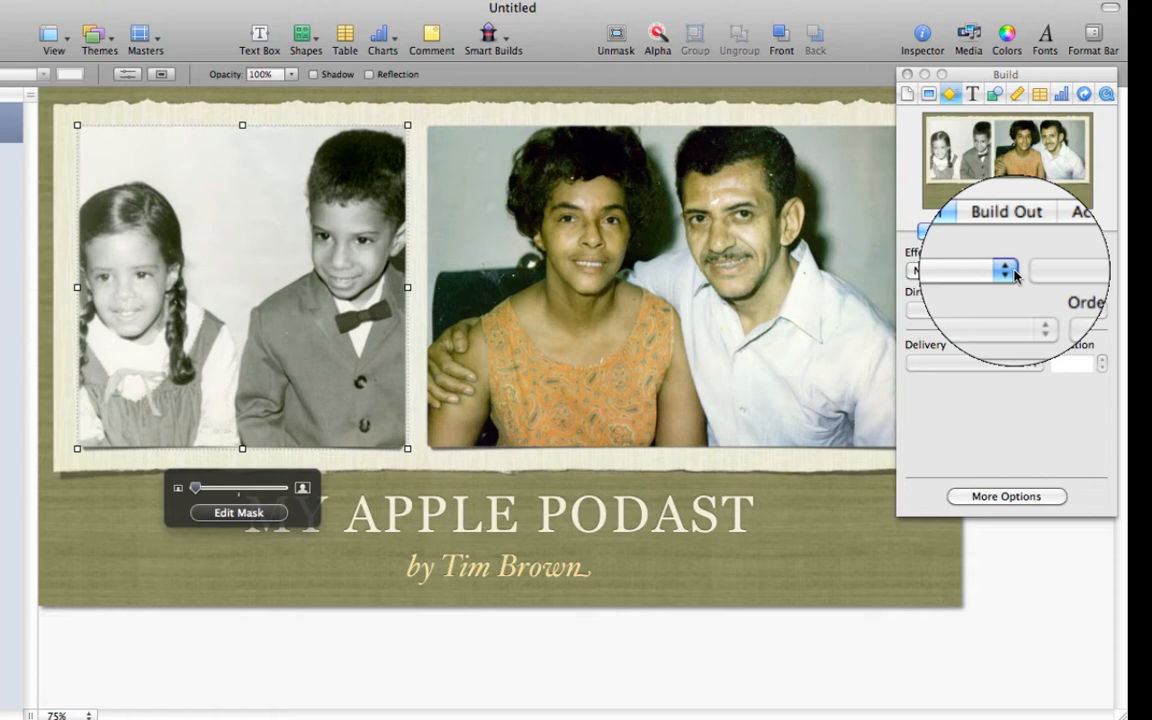
{"action": "left_click", "coordinate": [1005, 270]}
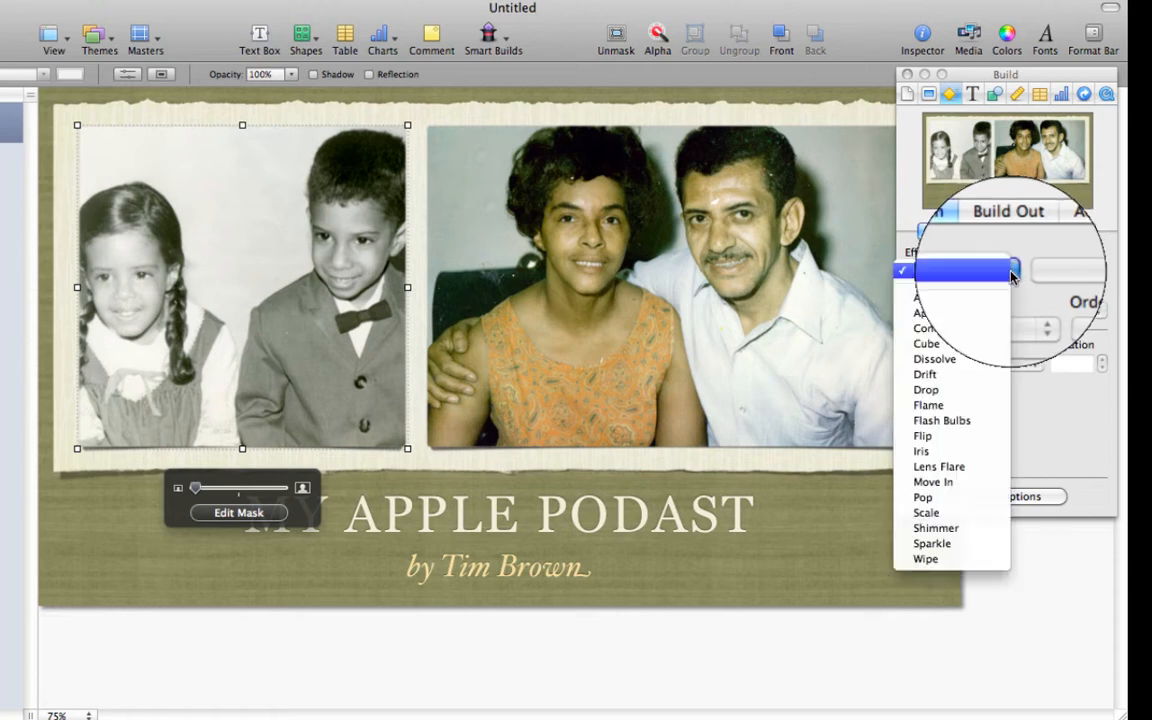
{"action": "left_click", "coordinate": [962, 300]}
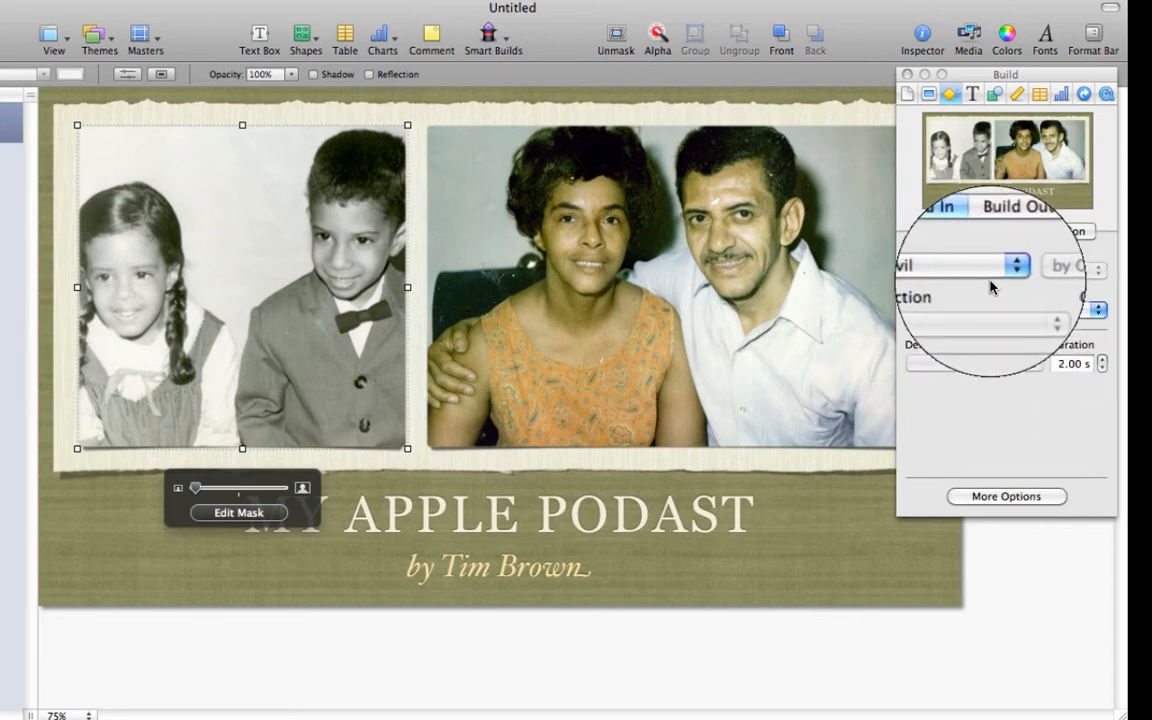
Set the children's photo build on slide 1 to start automatically after the transition.
{"action": "left_click", "coordinate": [1036, 497]}
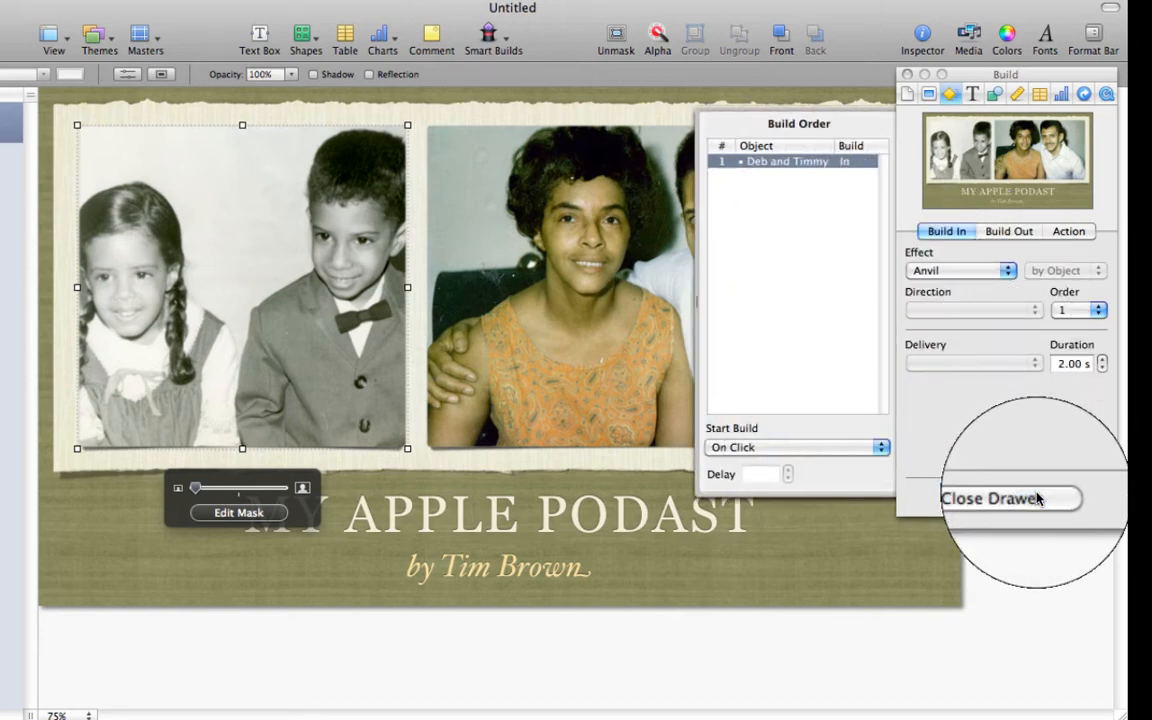
{"action": "left_click", "coordinate": [880, 447]}
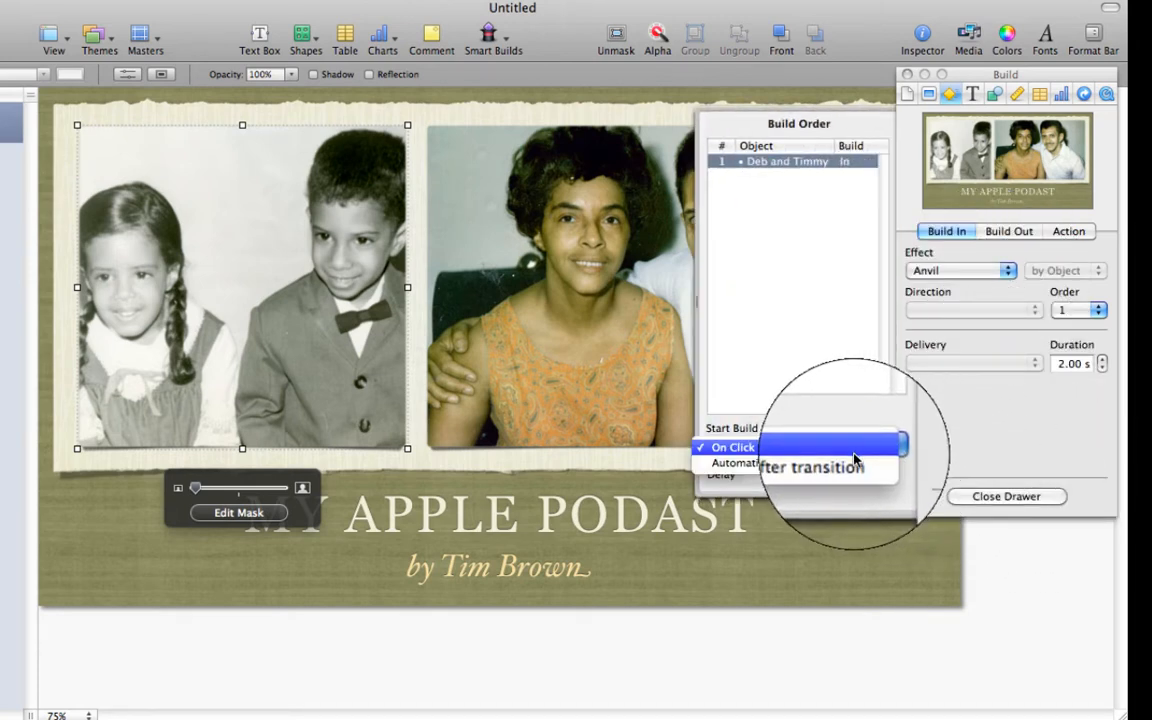
{"action": "left_click", "coordinate": [850, 463]}
Give slide 1's photo of the couple a 2.00 s Drop build-in that starts automatically after build 1.
{"action": "left_click", "coordinate": [514, 270]}
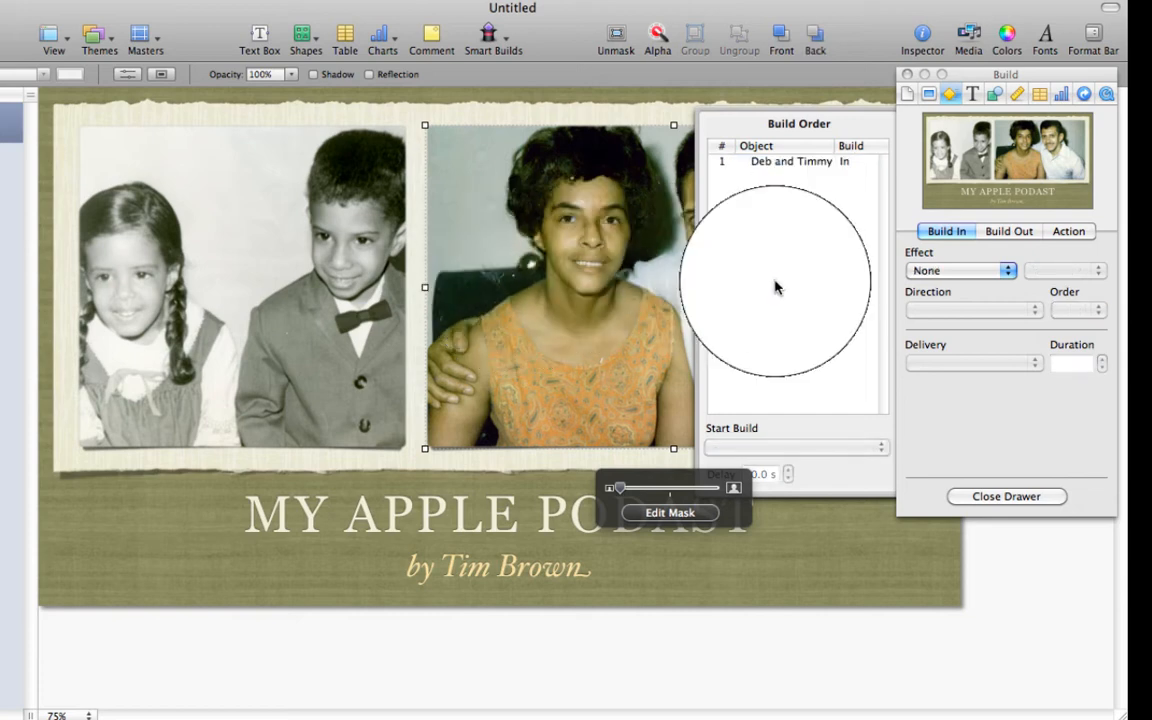
{"action": "left_click", "coordinate": [1000, 271]}
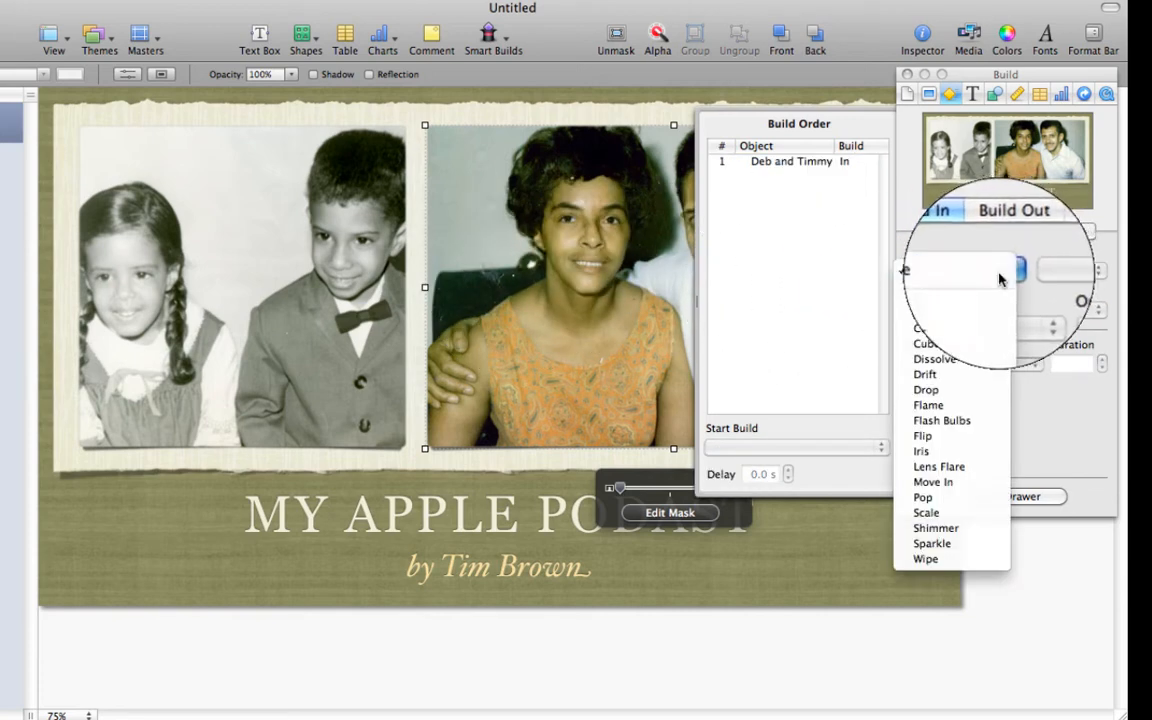
{"action": "left_click", "coordinate": [962, 332]}
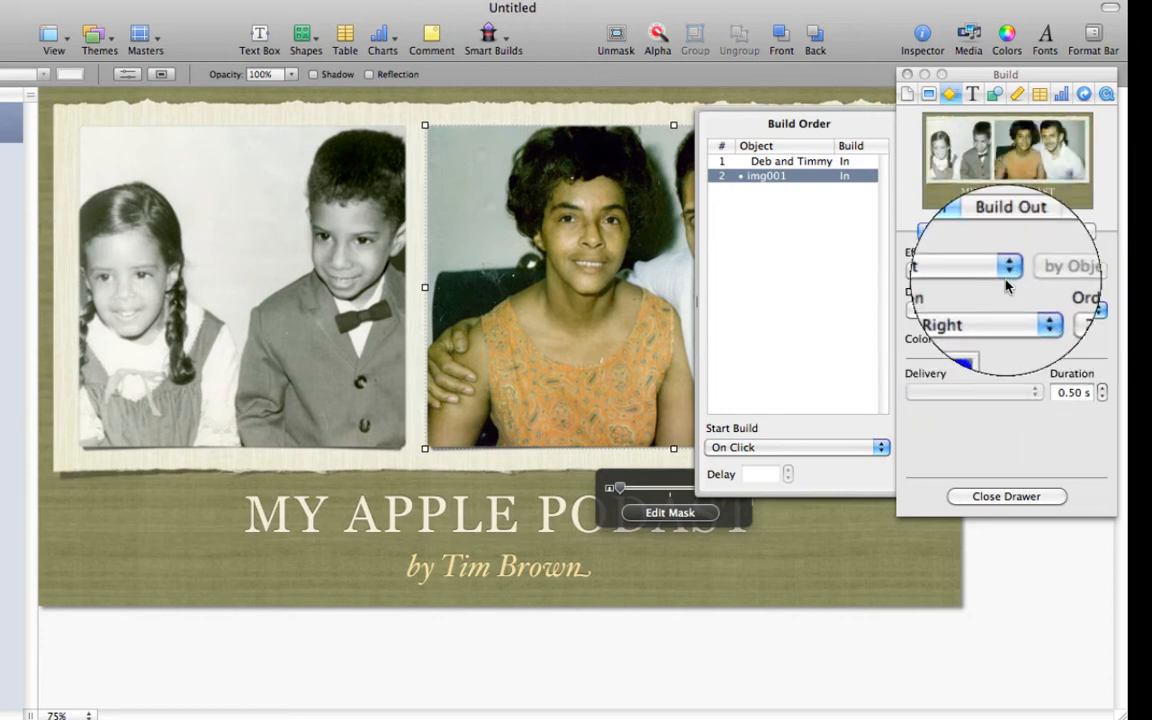
{"action": "left_click", "coordinate": [1005, 272]}
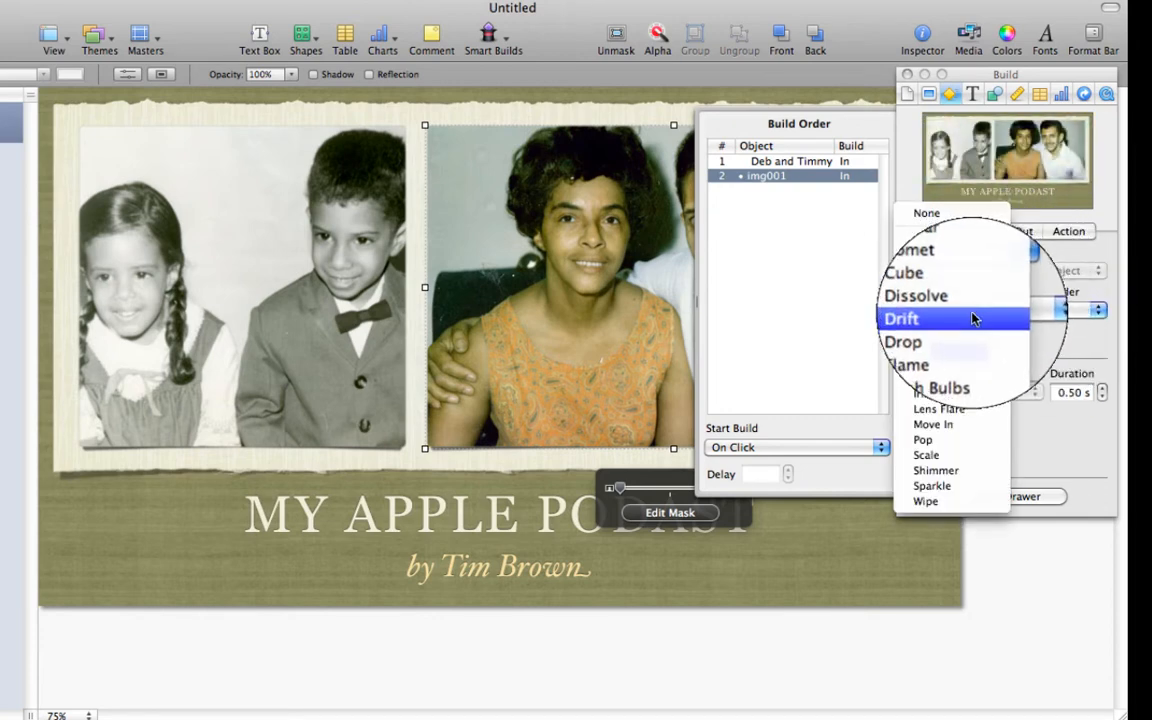
{"action": "left_click", "coordinate": [968, 336]}
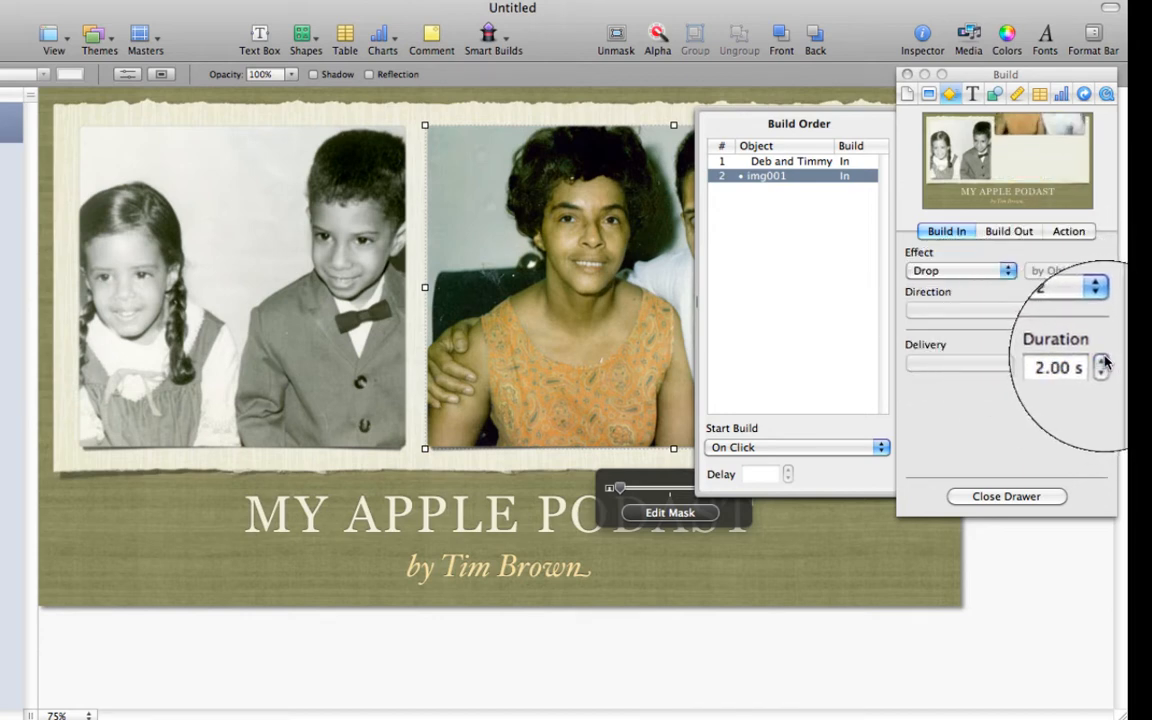
{"action": "left_click", "coordinate": [880, 447]}
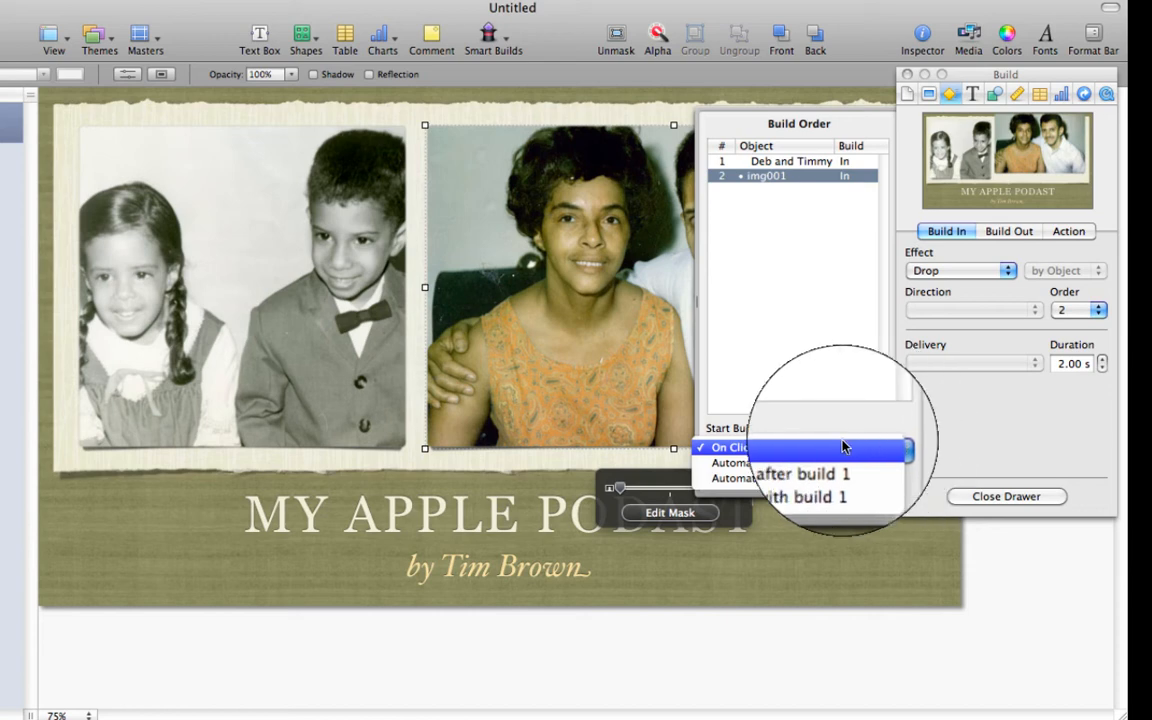
{"action": "left_click", "coordinate": [822, 464]}
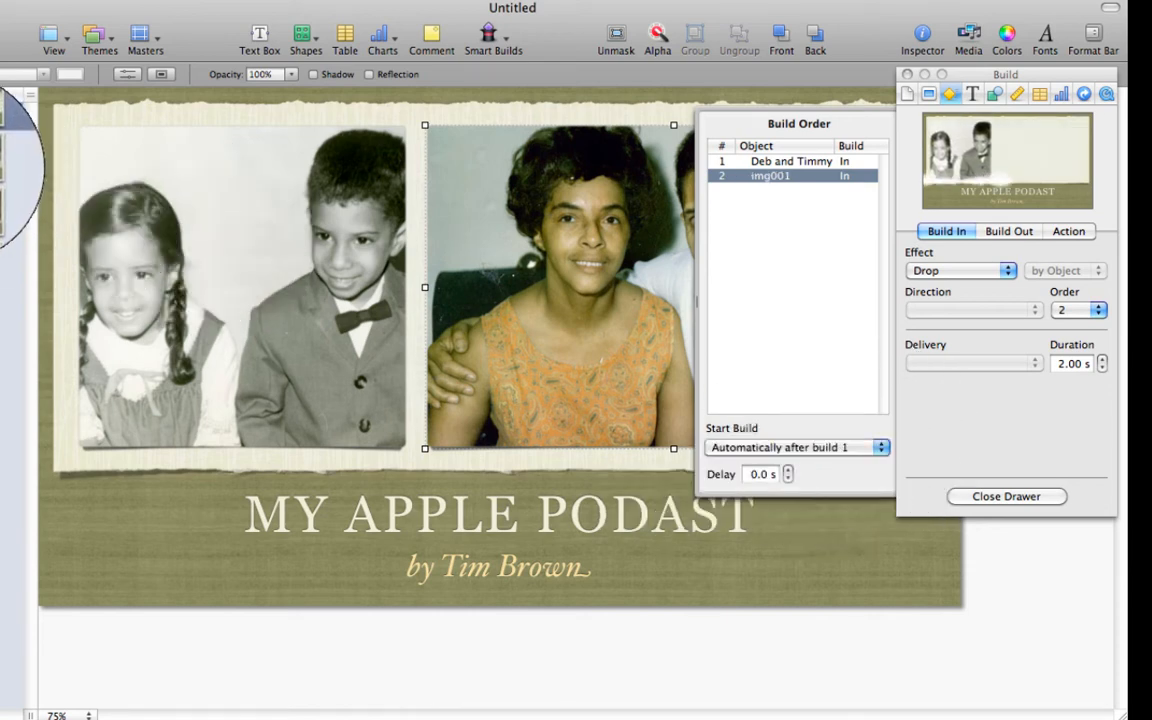
Give slide 2's photo a Flame build-in lasting 2.00 s that starts automatically after the transition.
{"action": "left_click", "coordinate": [12, 160]}
{"action": "left_click", "coordinate": [495, 270]}
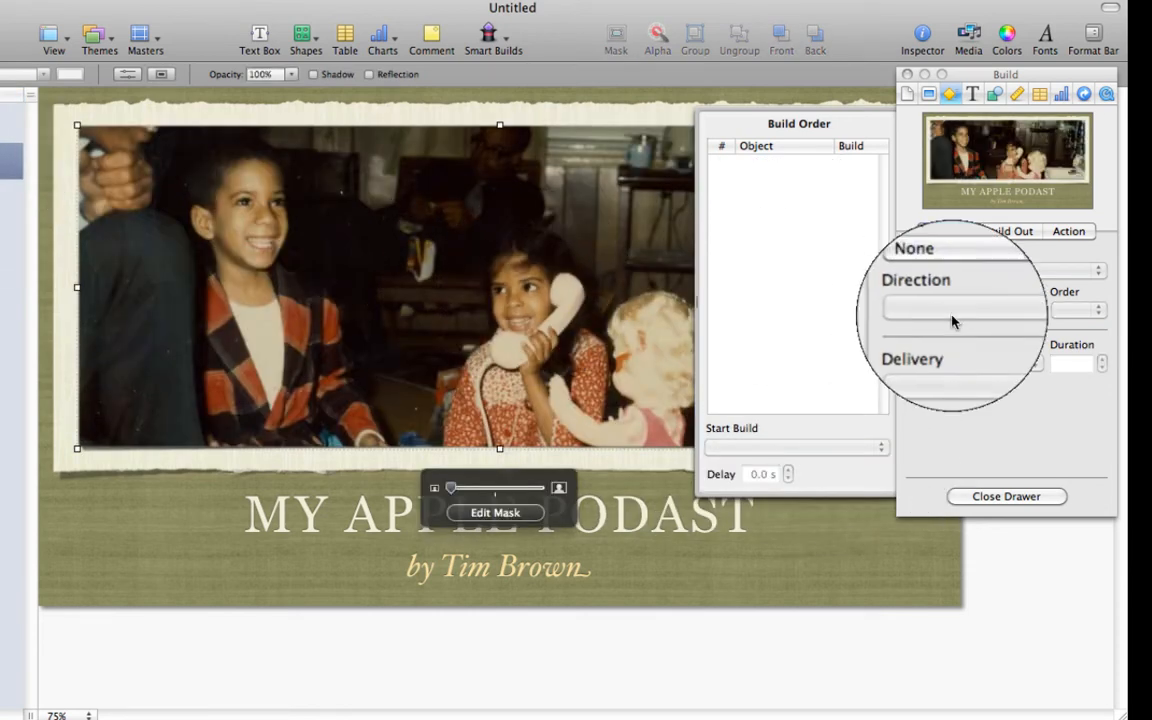
{"action": "left_click", "coordinate": [1008, 275]}
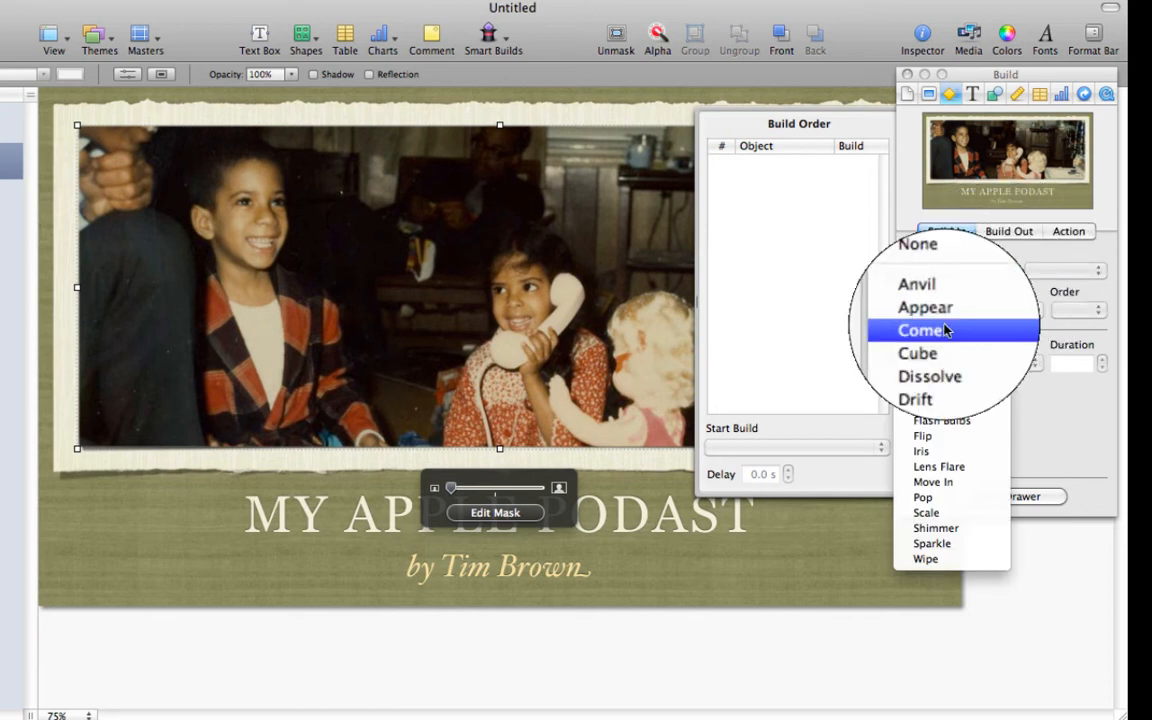
{"action": "left_click", "coordinate": [957, 405]}
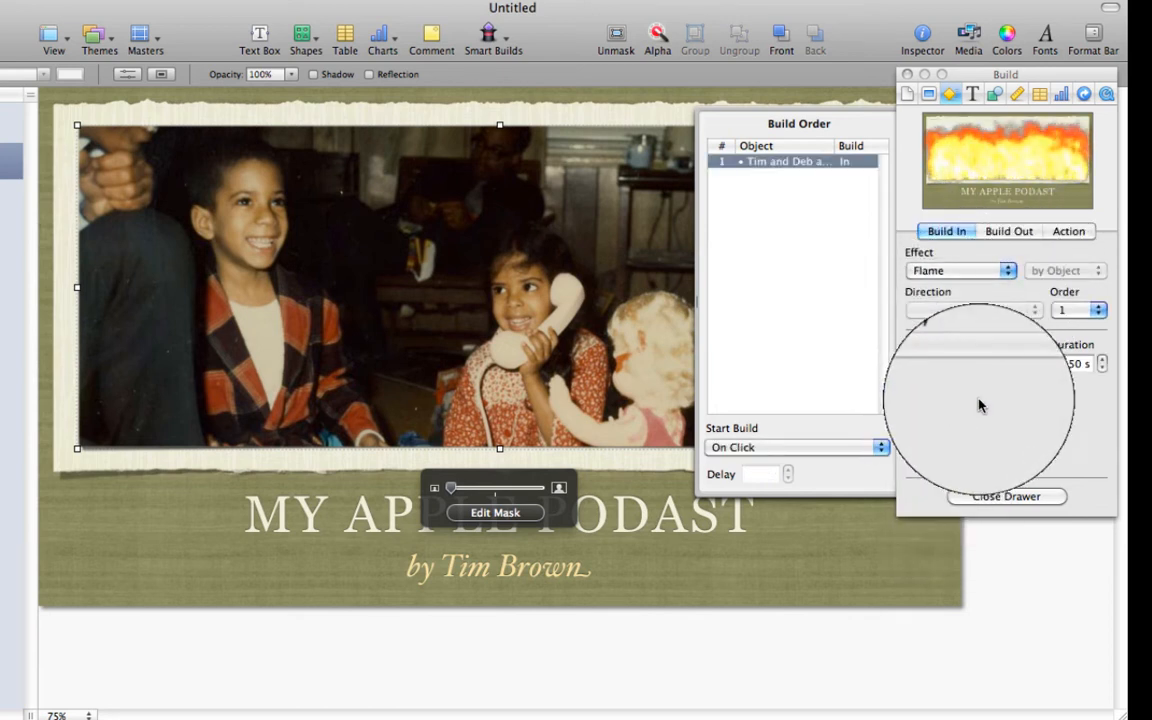
{"action": "left_click", "coordinate": [1102, 368]}
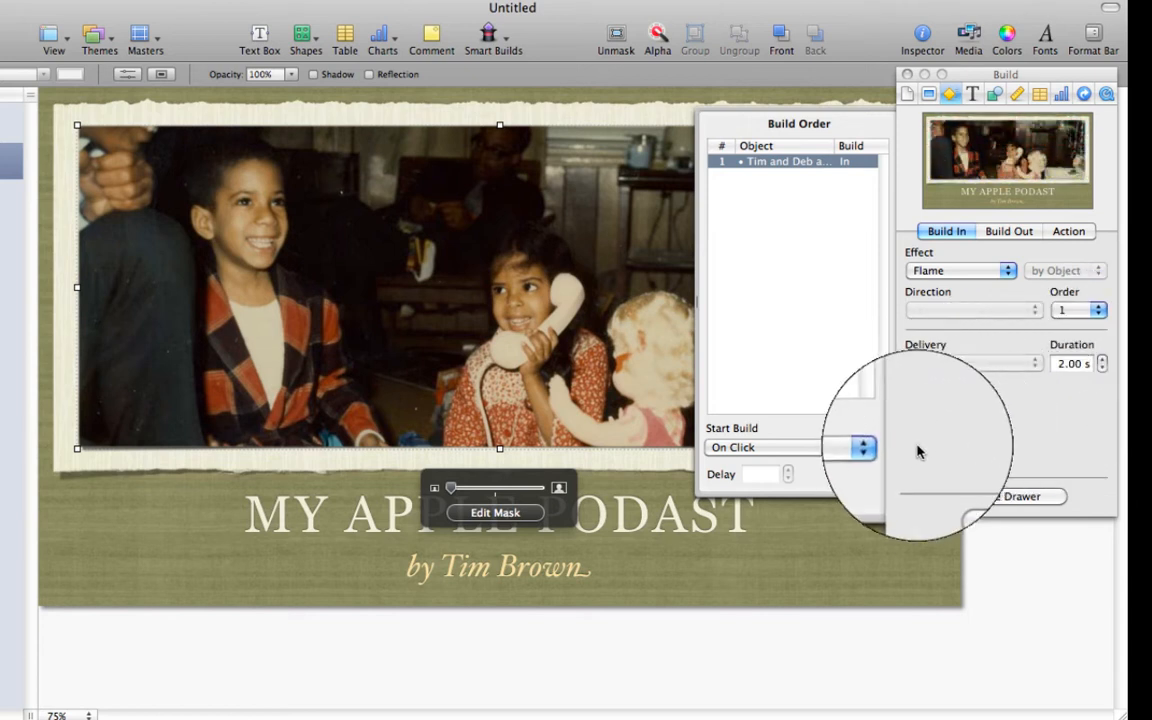
{"action": "left_click", "coordinate": [880, 448]}
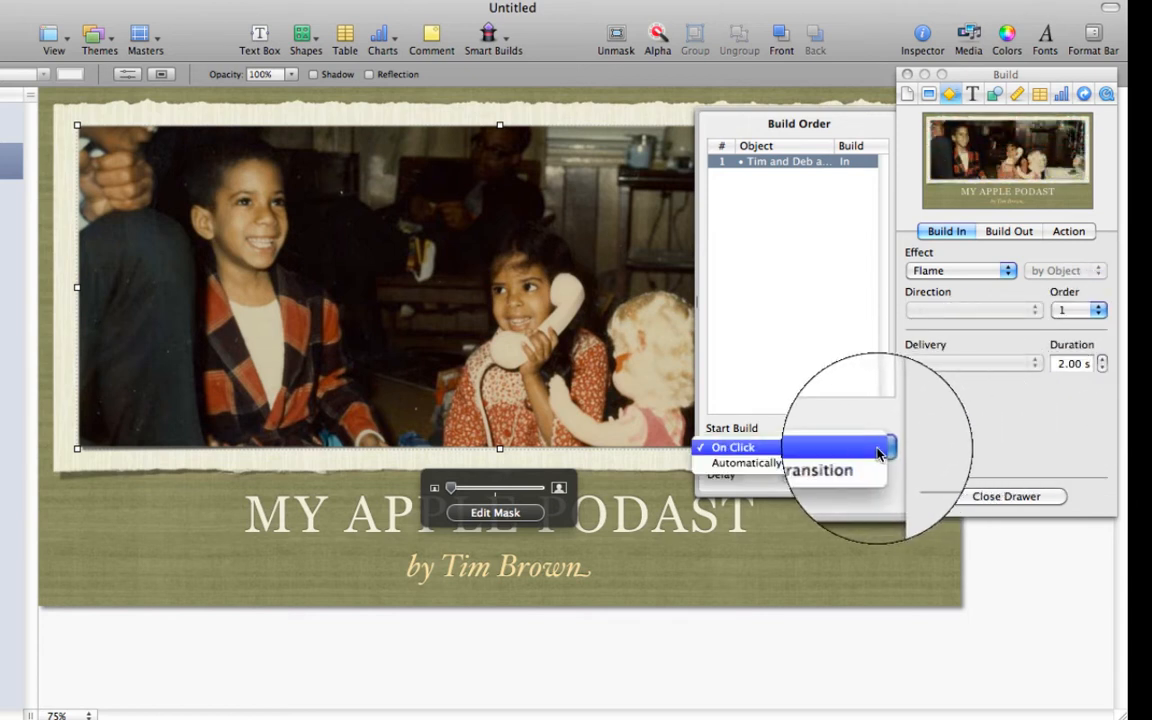
{"action": "left_click", "coordinate": [827, 462]}
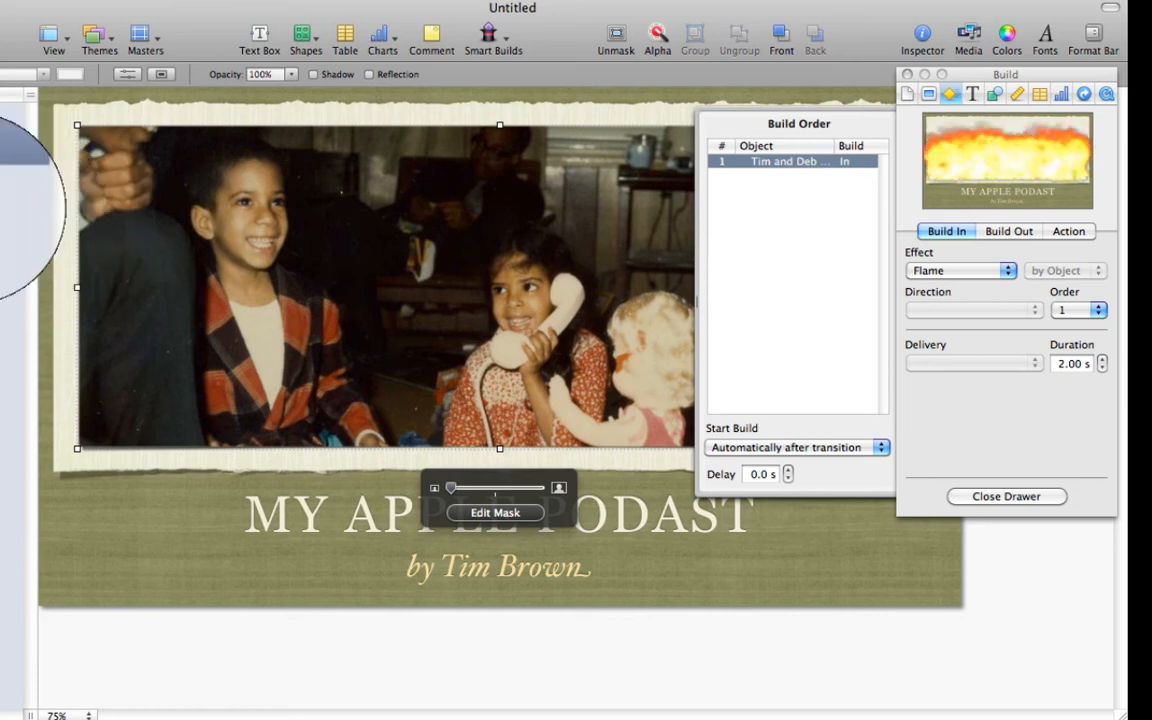
Give slide 3's photo of the boy with the yellow ice pop a 2.00 s Flip build-in starting automatically after the transition.
{"action": "left_click", "coordinate": [2, 200]}
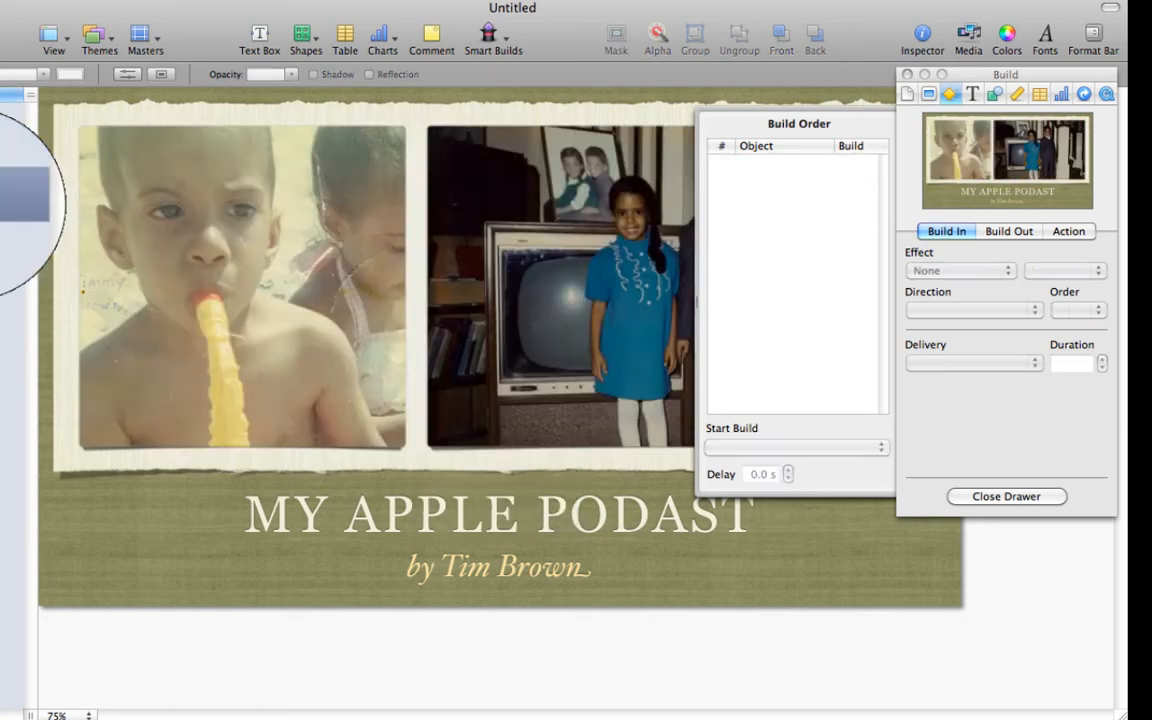
{"action": "left_click", "coordinate": [363, 310]}
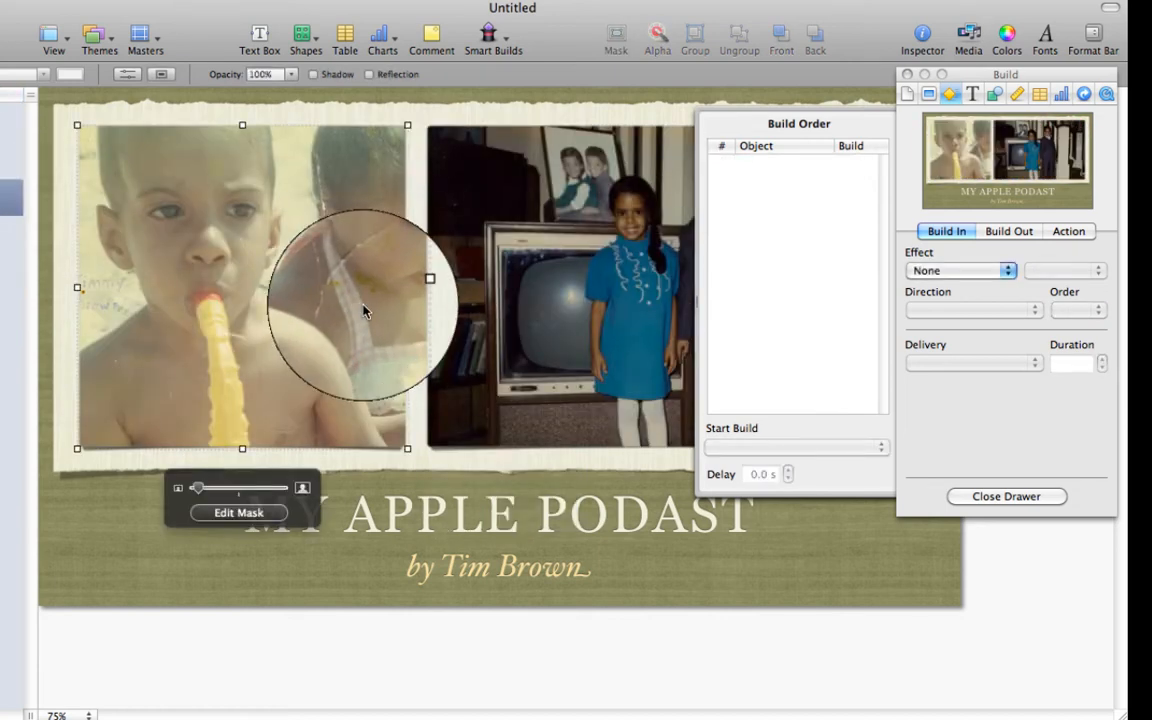
{"action": "left_click", "coordinate": [1005, 270]}
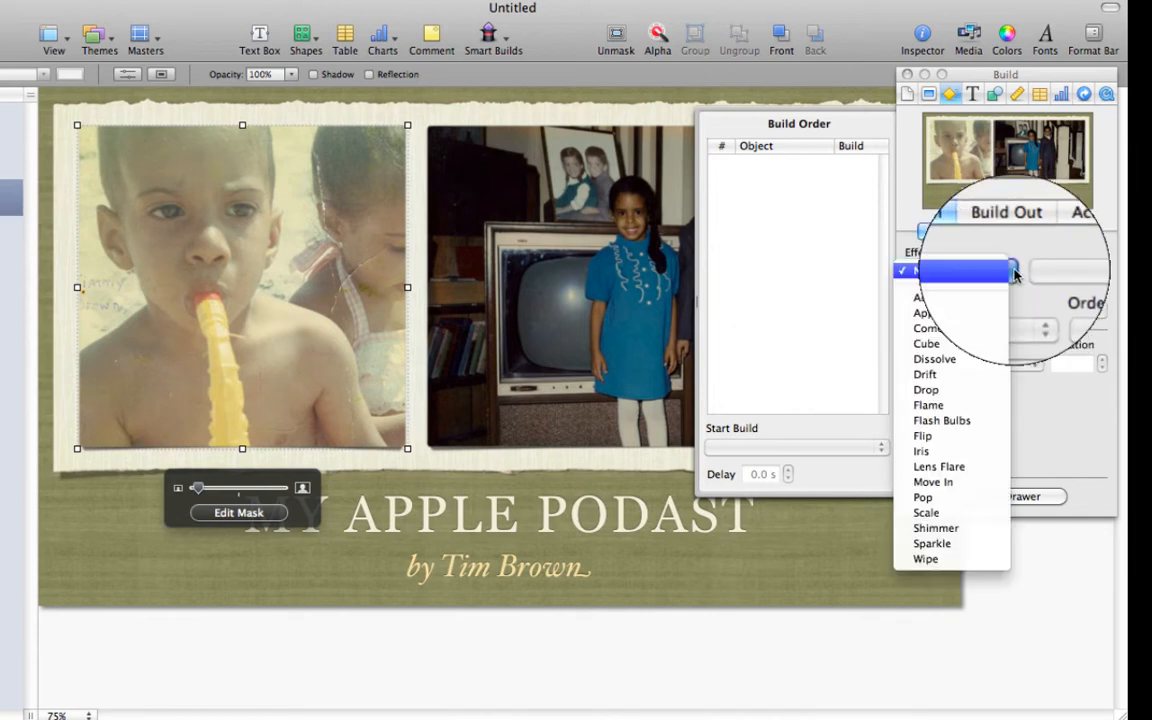
{"action": "left_click", "coordinate": [941, 437]}
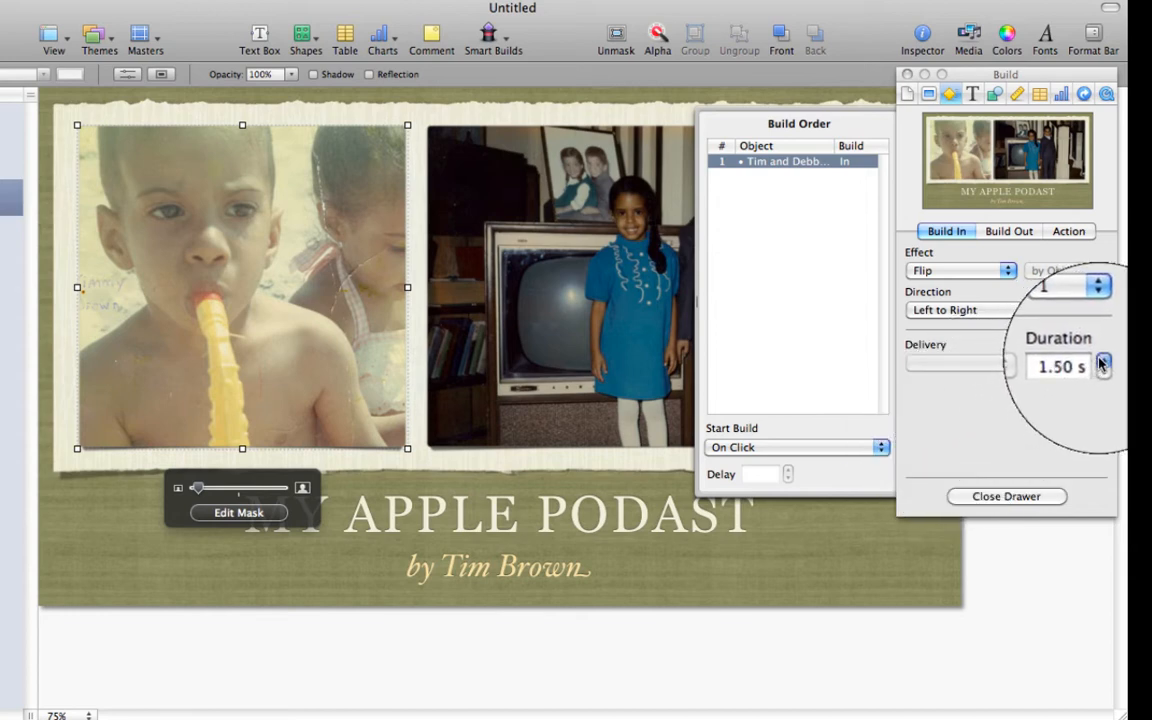
{"action": "left_click", "coordinate": [856, 447]}
{"action": "left_click", "coordinate": [828, 465]}
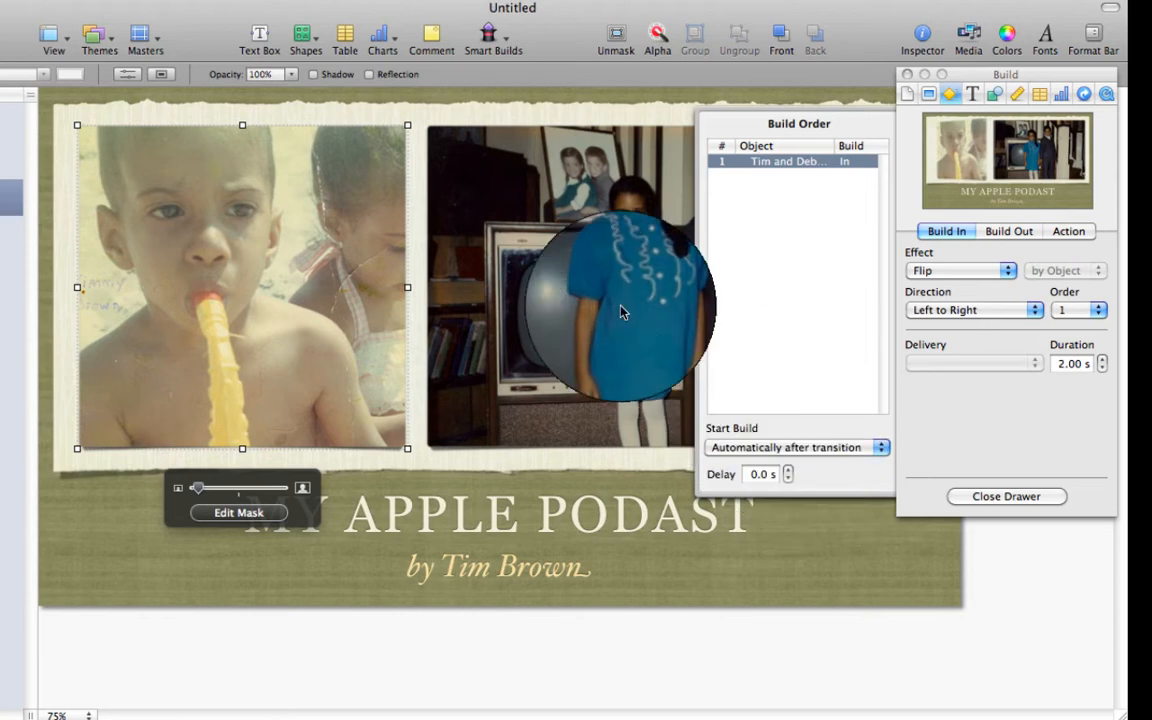
Give slide 3's photo of the siblings beside the television a Lens Flare build-in that starts automatically after build 1.
{"action": "left_click", "coordinate": [559, 274]}
{"action": "left_click", "coordinate": [1010, 283]}
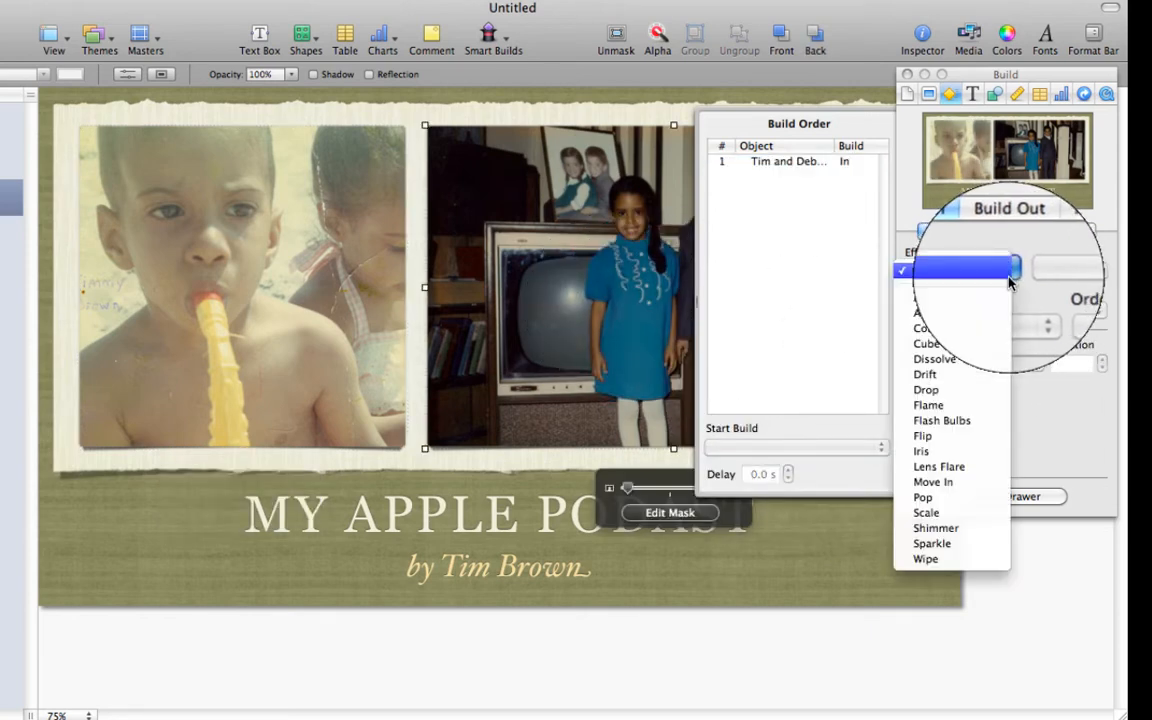
{"action": "left_click", "coordinate": [981, 467]}
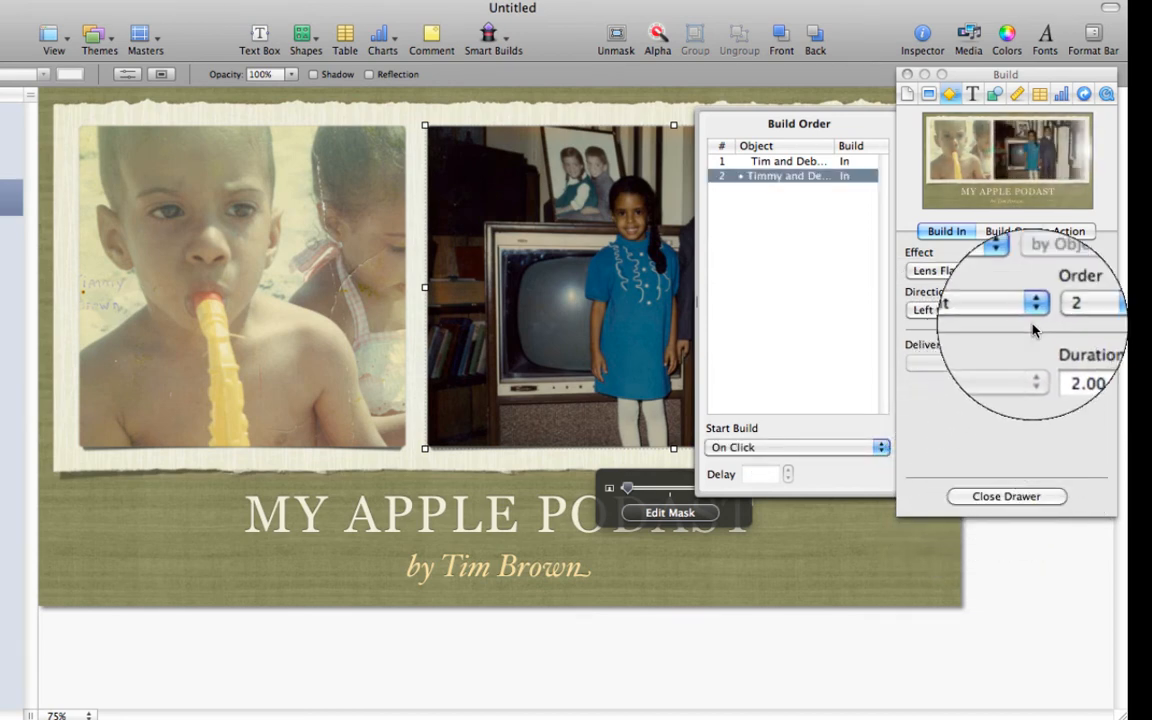
{"action": "left_click", "coordinate": [841, 448]}
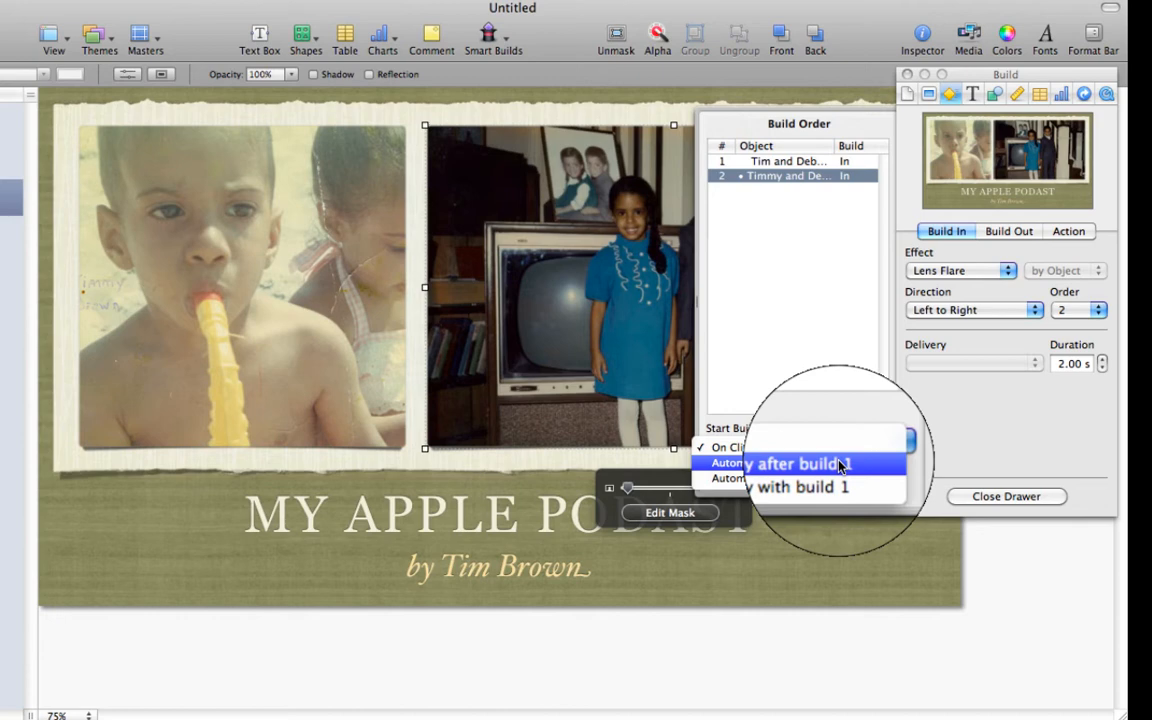
{"action": "left_click", "coordinate": [840, 465]}
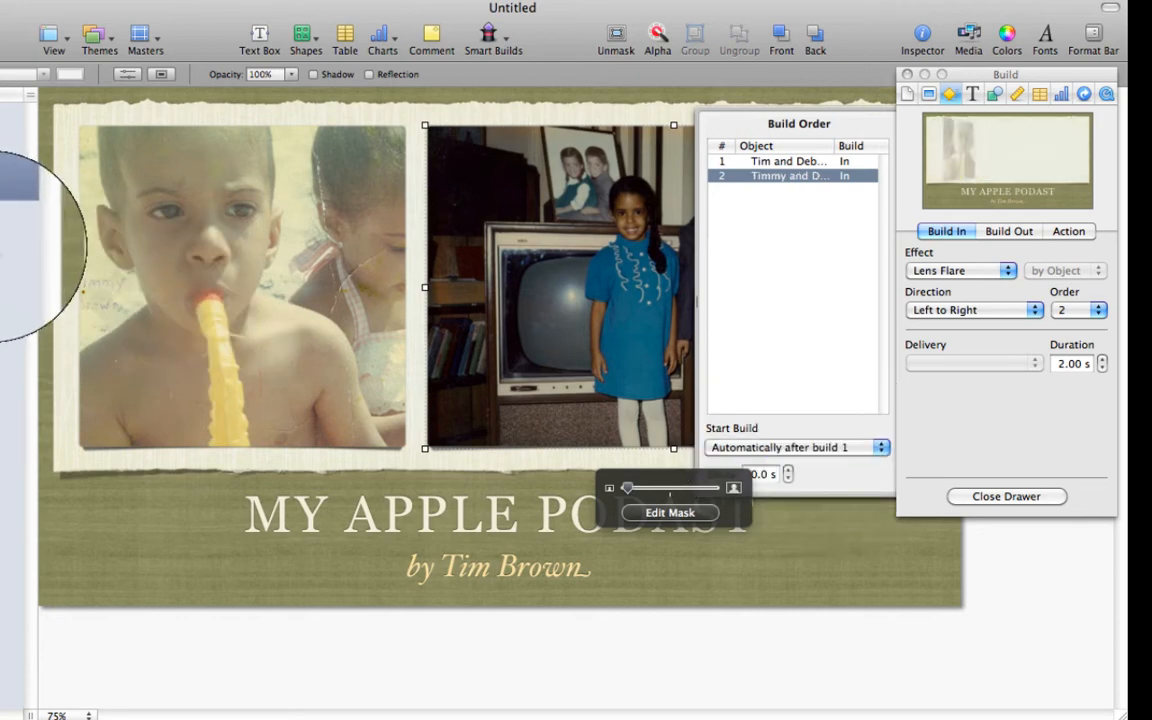
Give slide 4's portrait of the boy in the yellow shirt a 2.00 s Pop build-in starting automatically after the transition.
{"action": "left_click", "coordinate": [20, 232]}
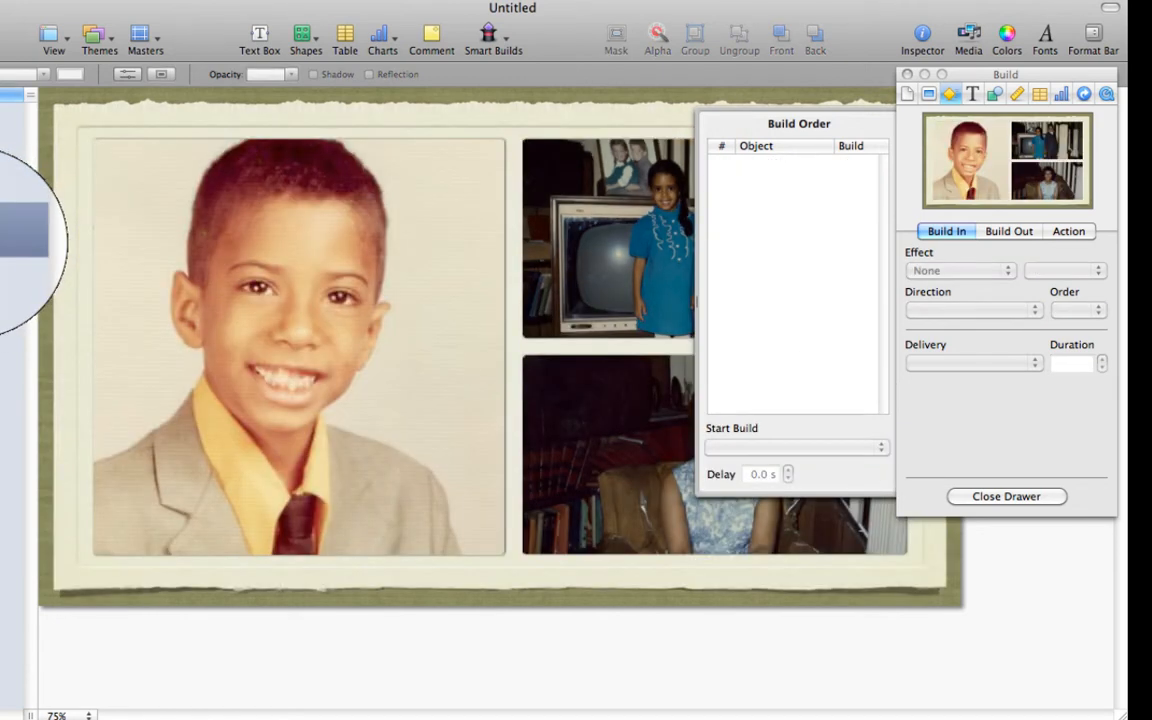
{"action": "left_click", "coordinate": [232, 281]}
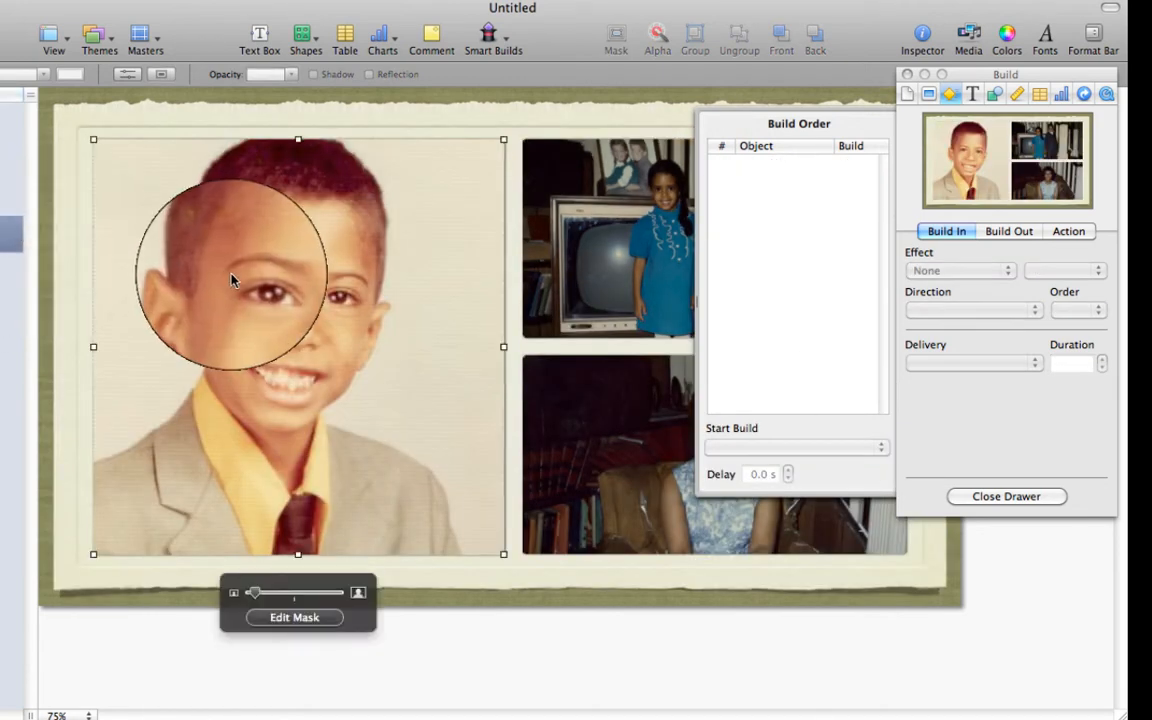
{"action": "left_click", "coordinate": [1000, 270]}
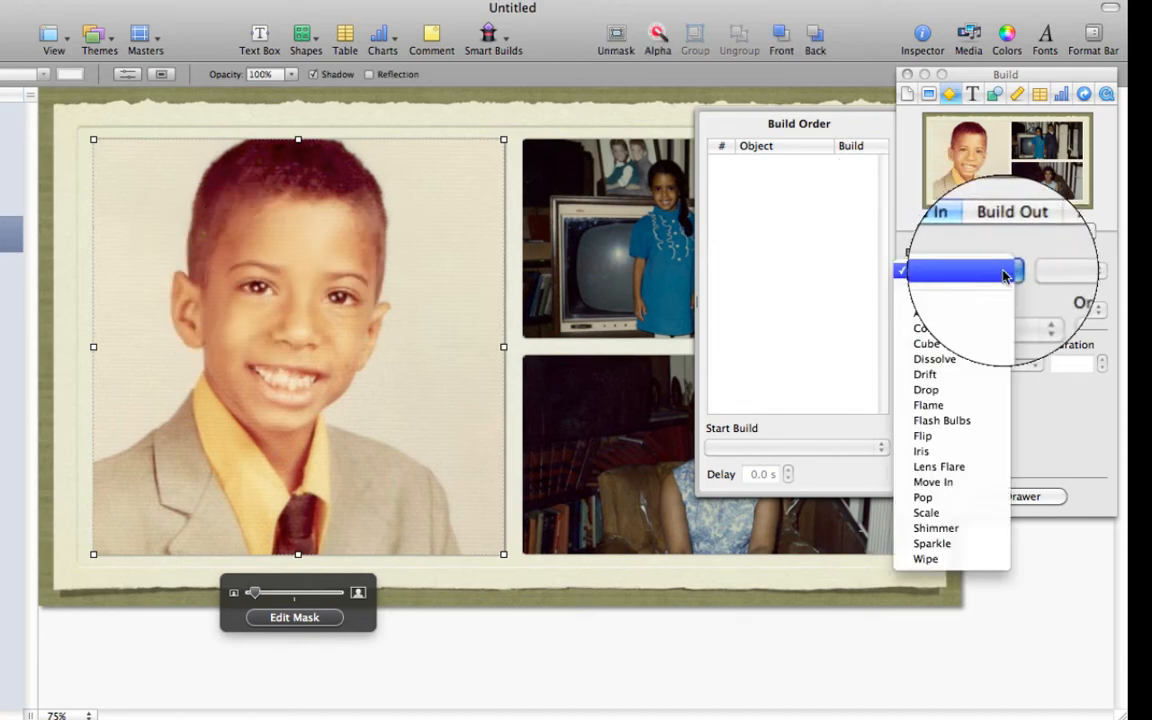
{"action": "left_click", "coordinate": [977, 499]}
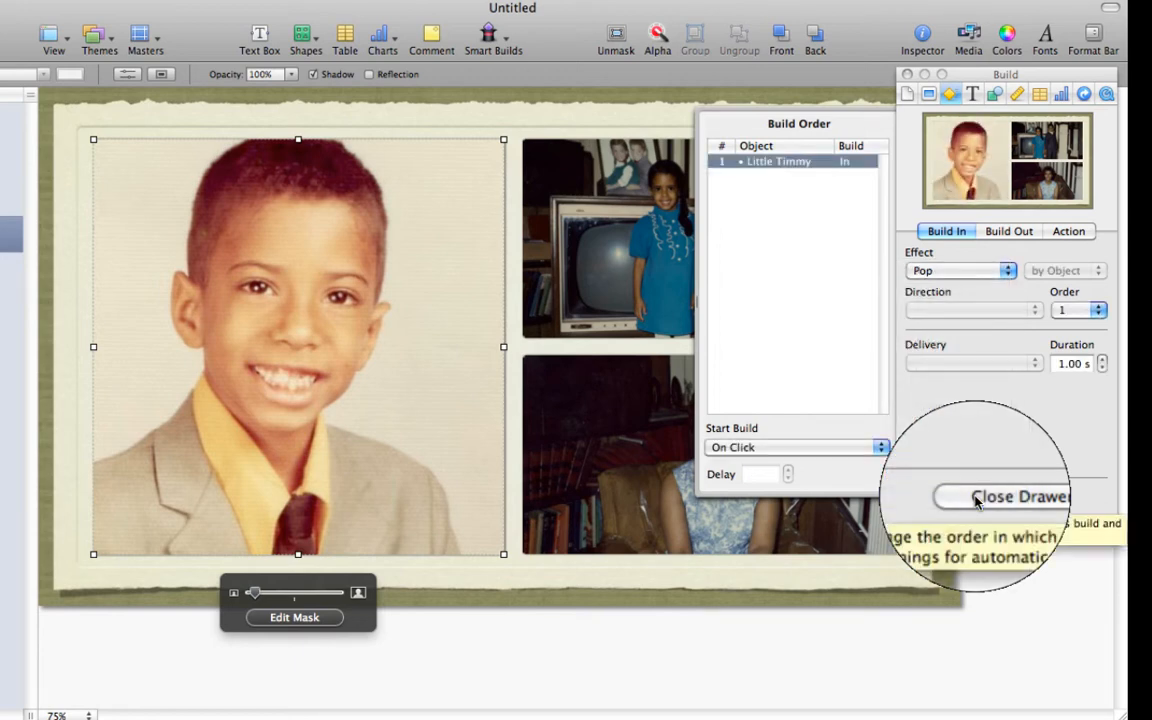
{"action": "left_click", "coordinate": [1102, 360]}
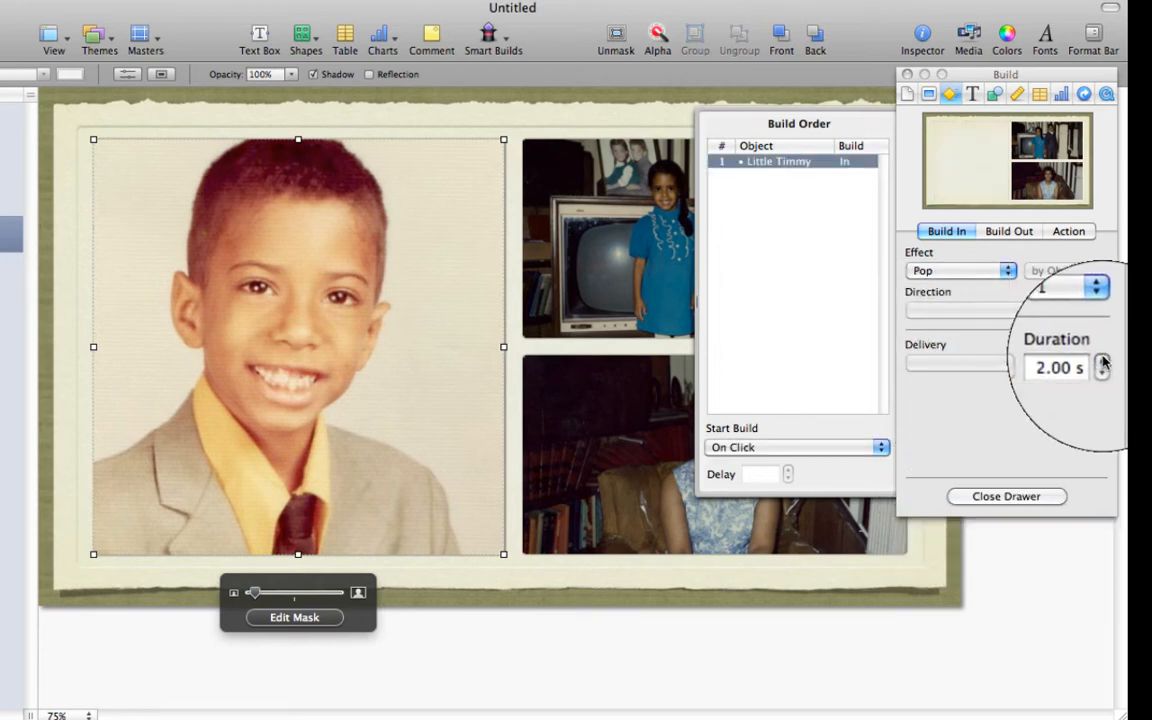
{"action": "left_click", "coordinate": [797, 447]}
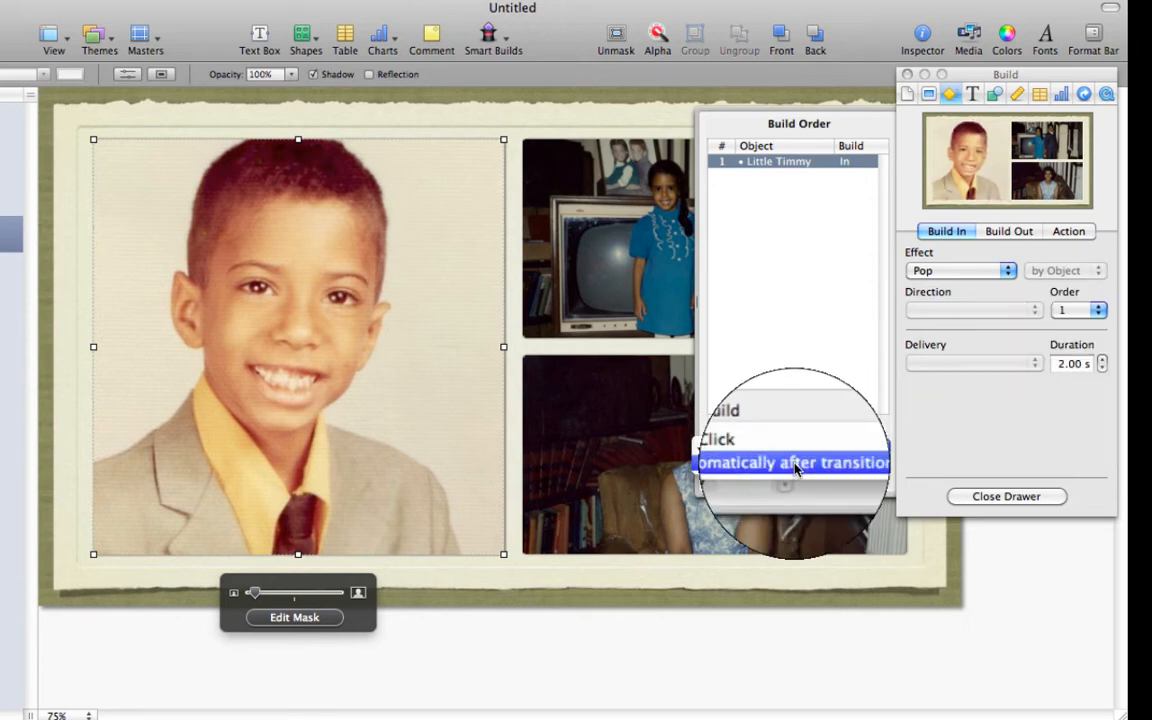
{"action": "left_click", "coordinate": [797, 463]}
Give slide 4's photo of the siblings beside the television a 2.00 s Shimmer build-in starting automatically after build 1.
{"action": "left_click", "coordinate": [540, 190]}
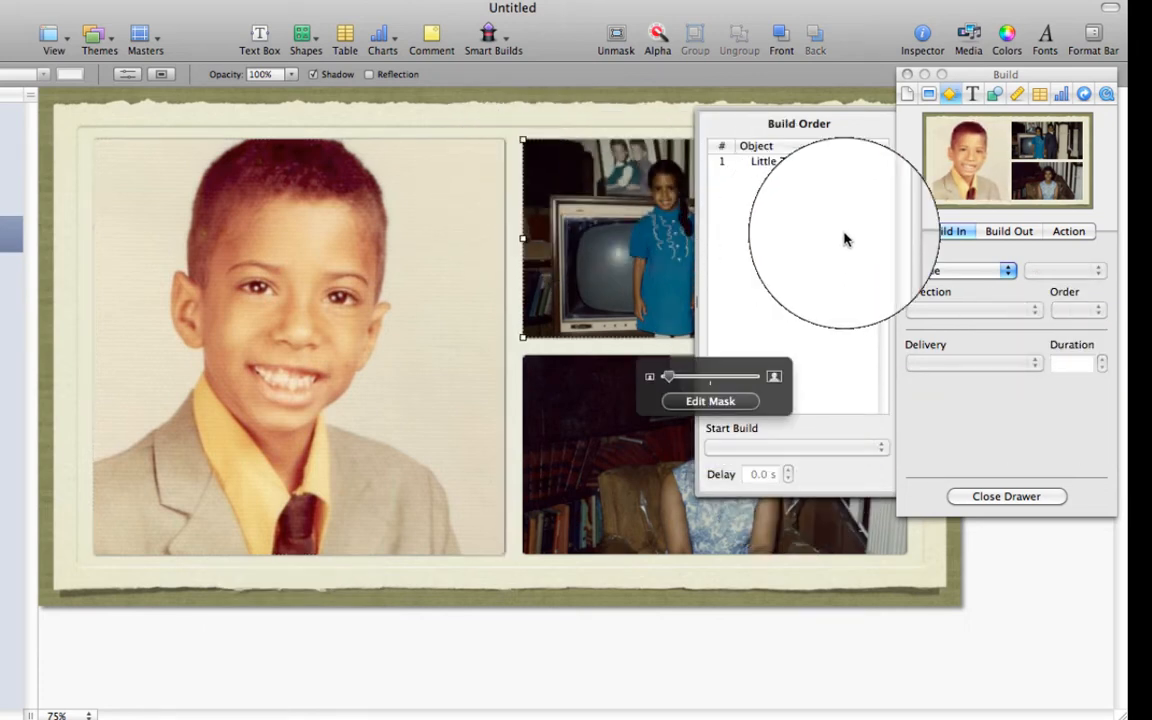
{"action": "left_click", "coordinate": [1008, 270]}
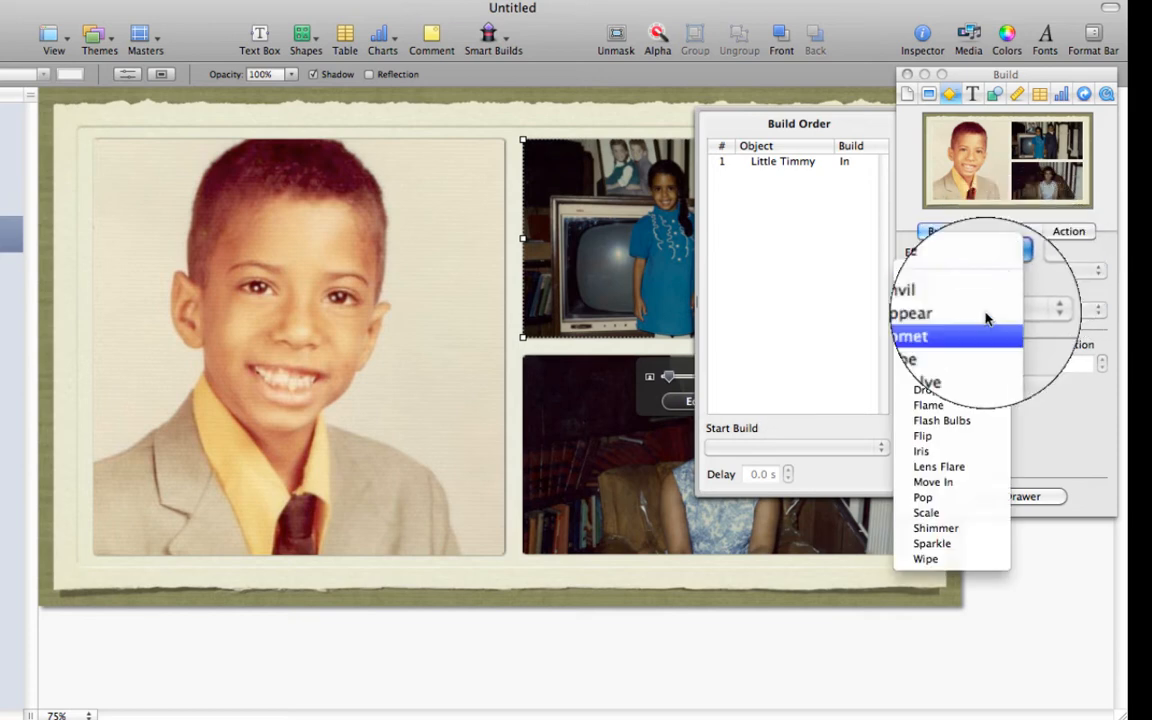
{"action": "left_click", "coordinate": [985, 528]}
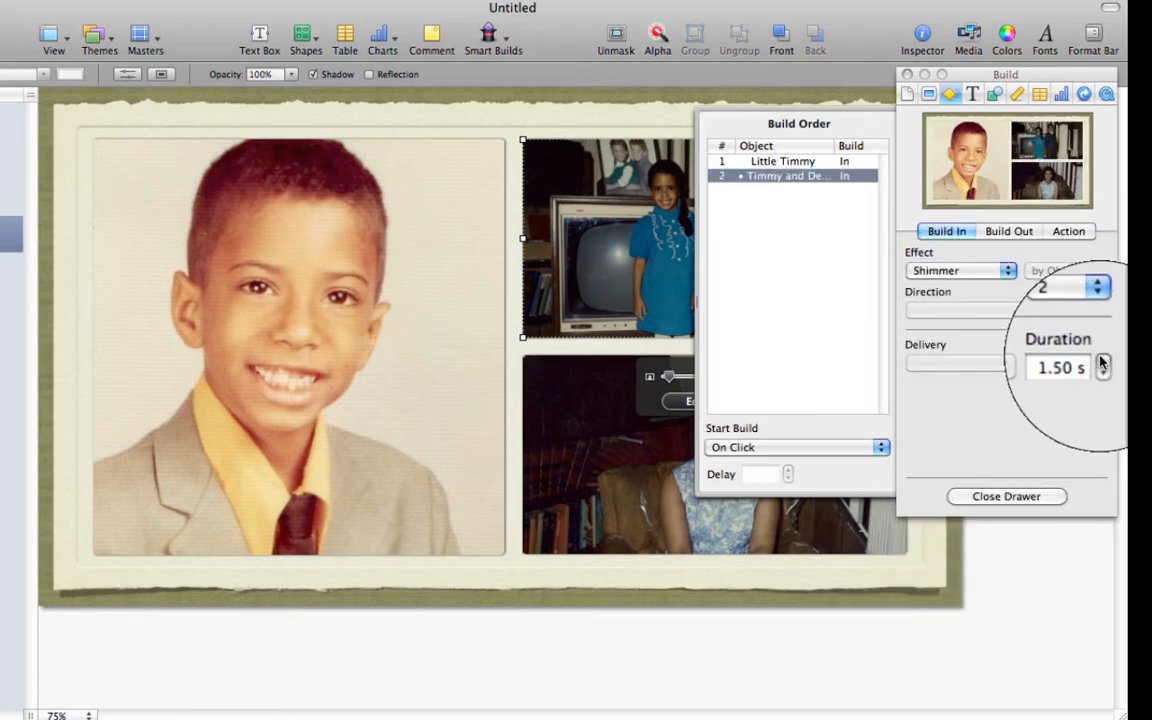
{"action": "left_click", "coordinate": [774, 447]}
{"action": "left_click", "coordinate": [779, 465]}
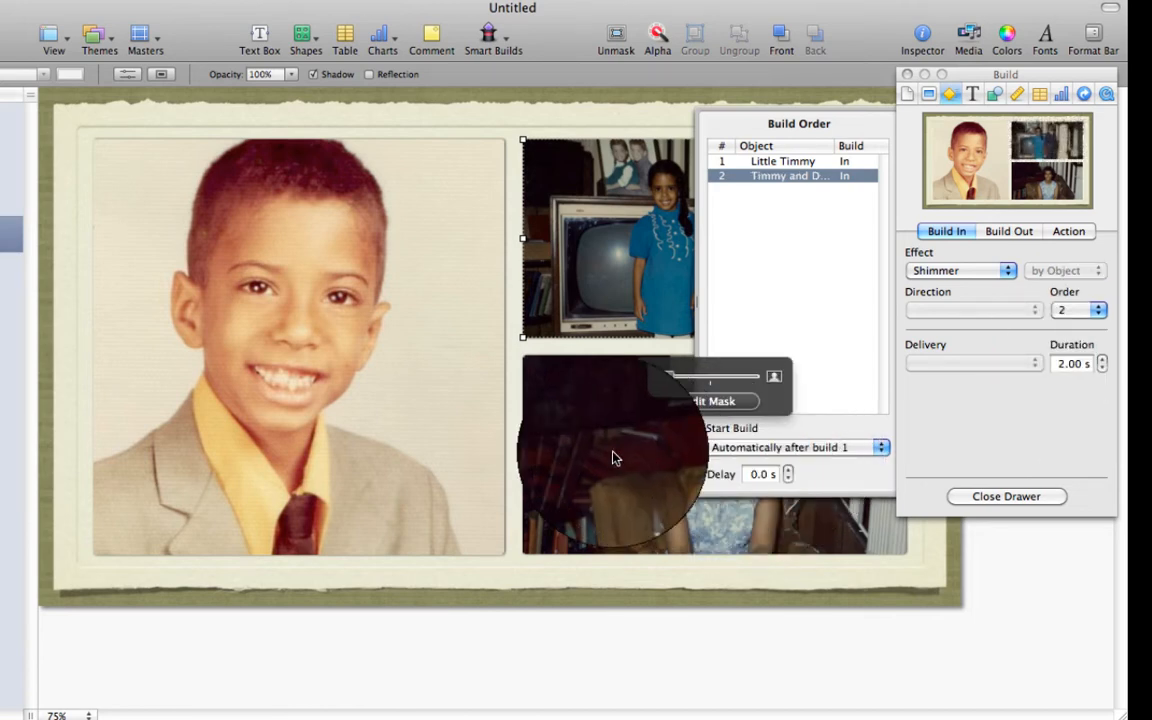
Give slide 4's photo of the seated woman a 2.00 s left-to-right Sparkle build-in that starts automatically after build 2.
{"action": "left_click", "coordinate": [612, 452]}
{"action": "left_click", "coordinate": [1008, 270]}
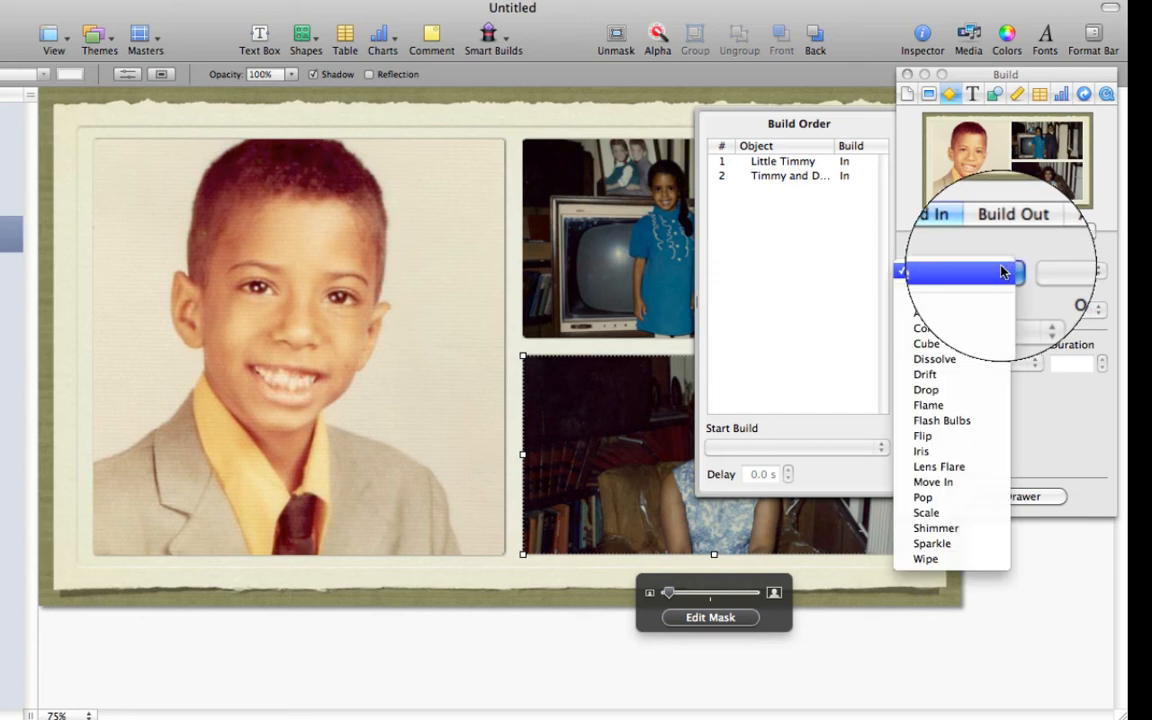
{"action": "left_click", "coordinate": [971, 545]}
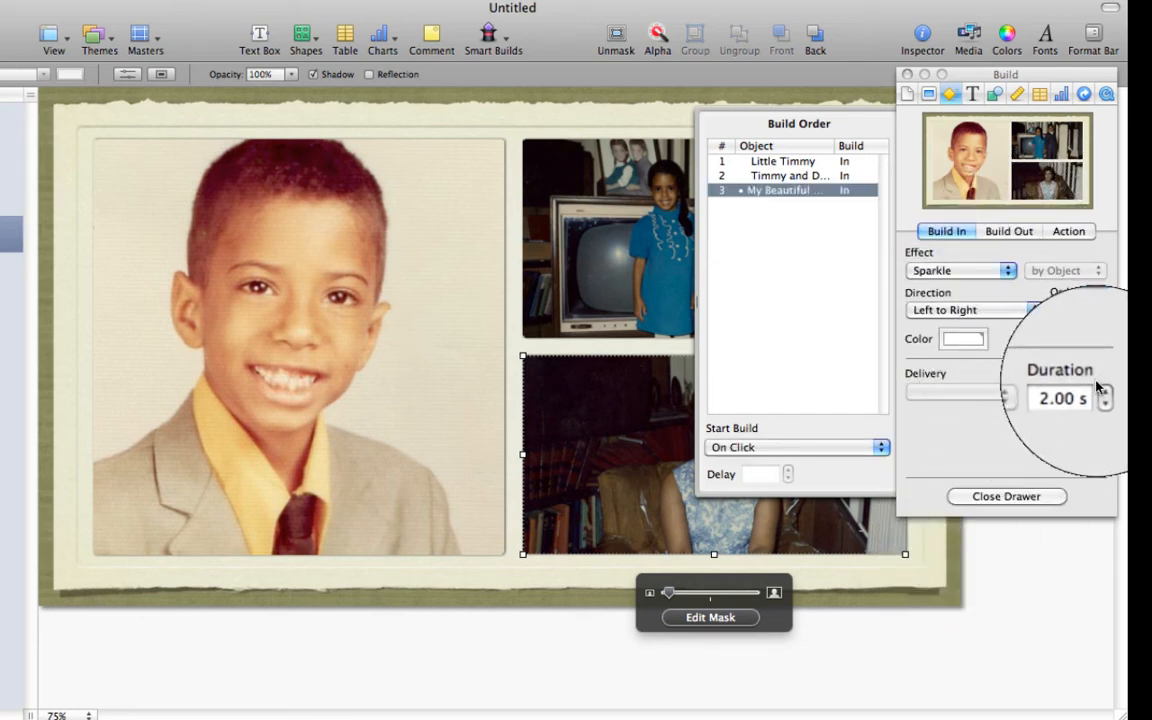
{"action": "left_click", "coordinate": [879, 449]}
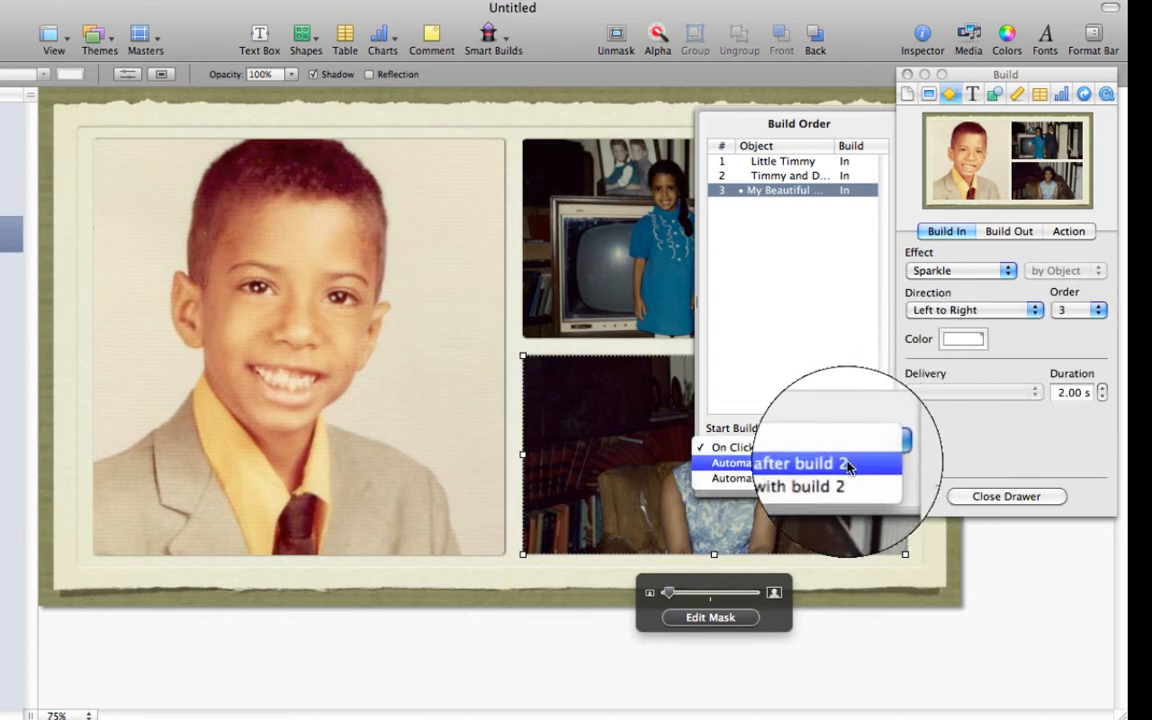
{"action": "left_click", "coordinate": [847, 465]}
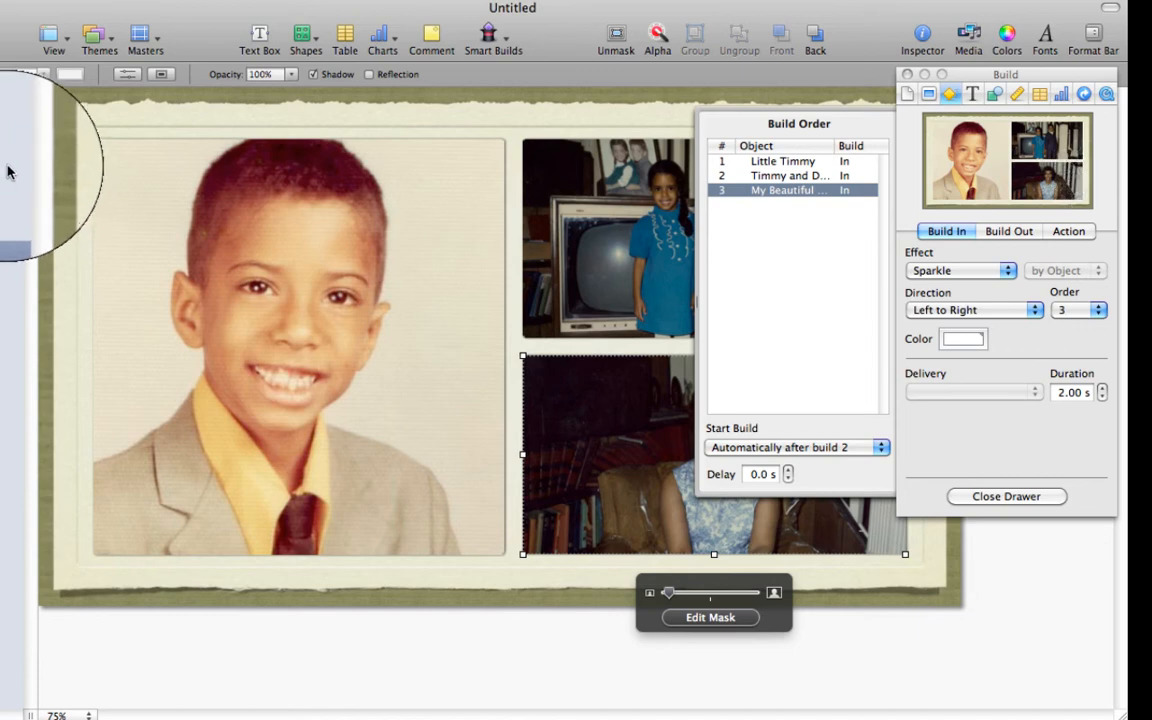
Give slide 1 a Mosaic transition lasting 2.00 s that starts automatically.
{"action": "left_click", "coordinate": [2, 123]}
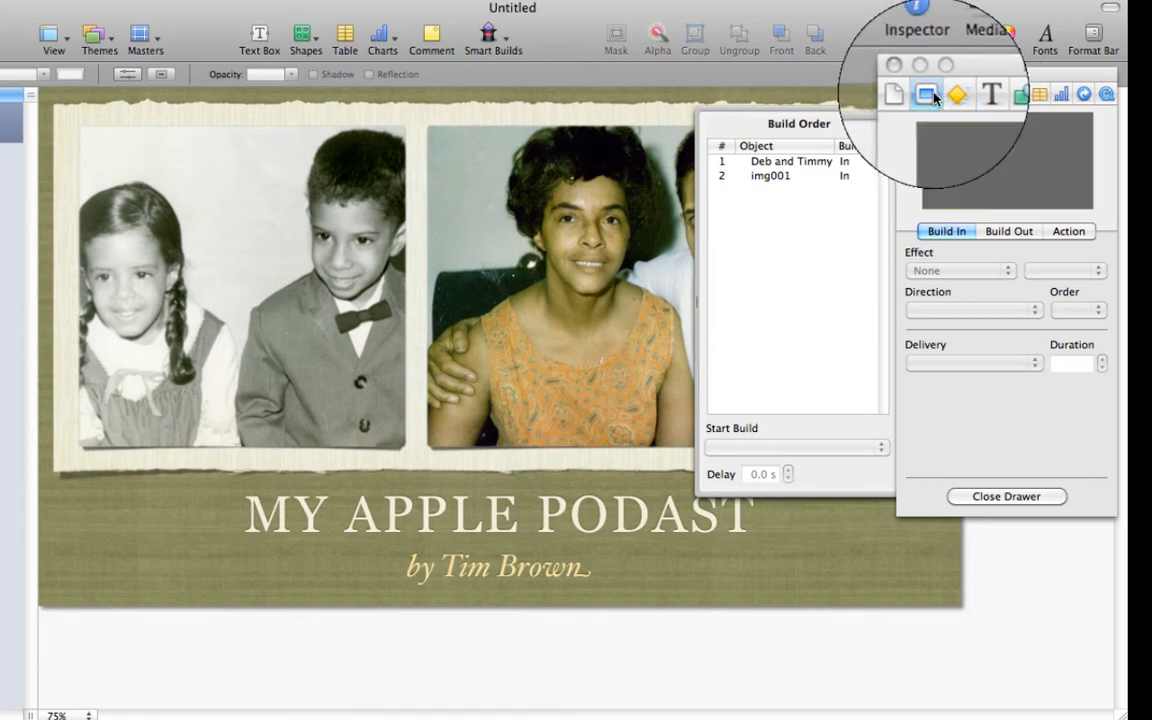
{"action": "left_click", "coordinate": [930, 95]}
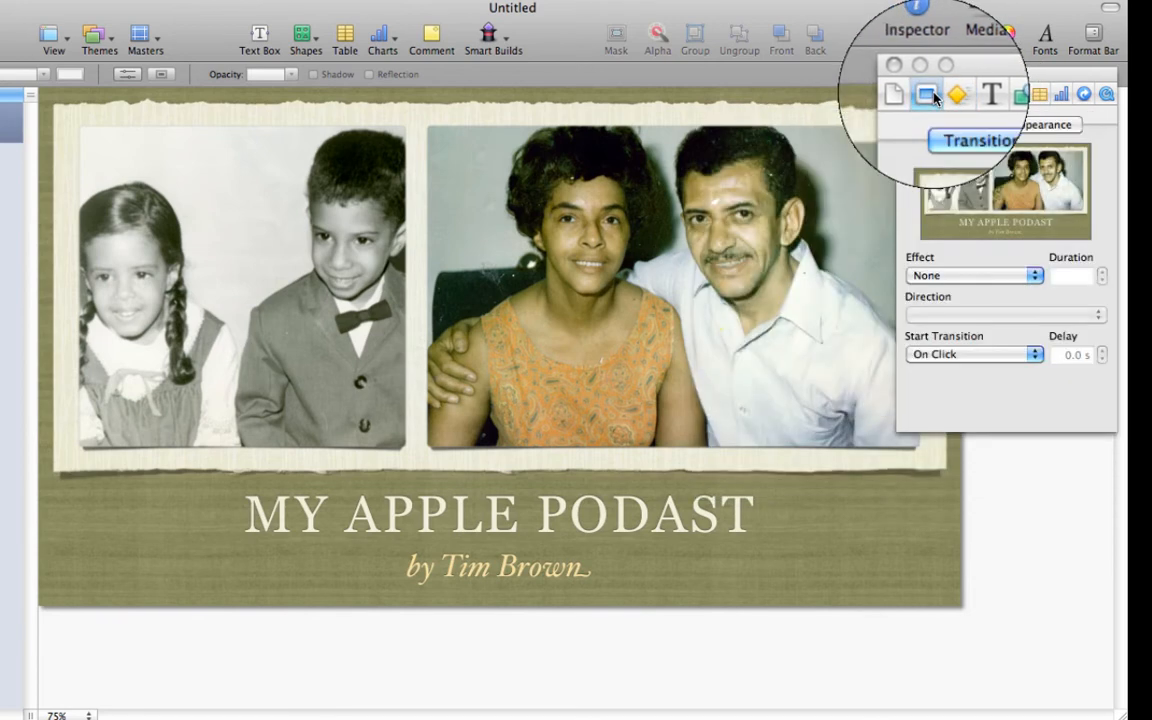
{"action": "left_click", "coordinate": [1035, 276]}
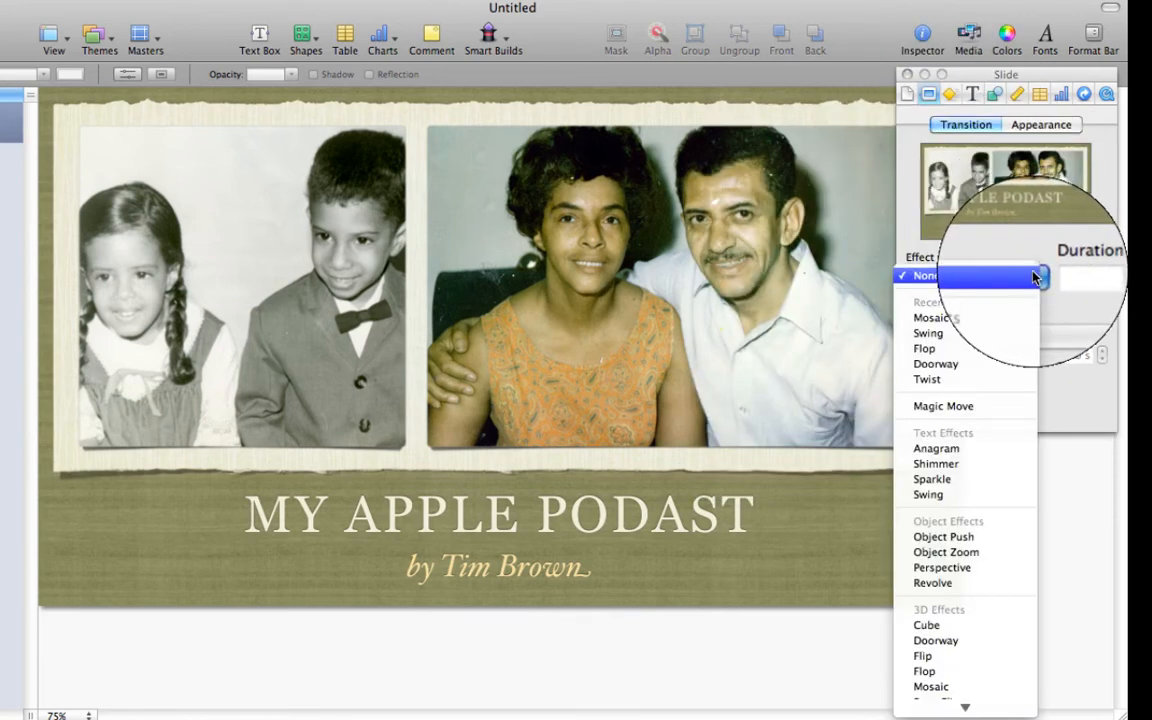
{"action": "left_click", "coordinate": [957, 317]}
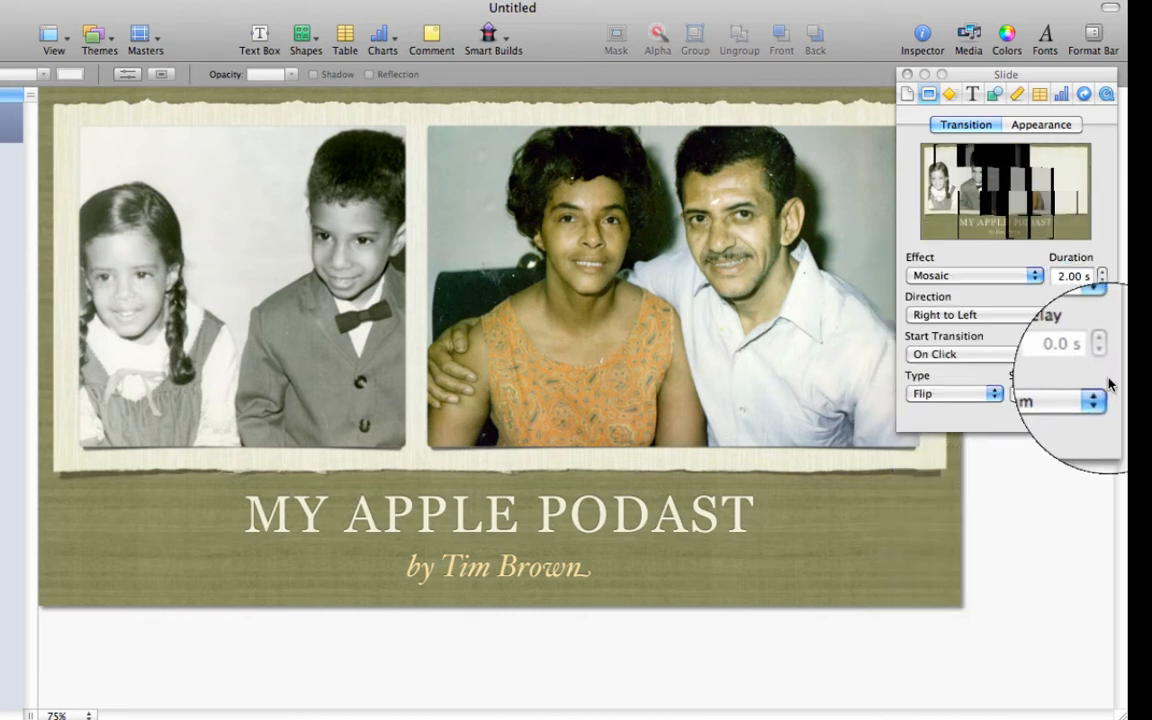
{"action": "left_click", "coordinate": [1036, 356]}
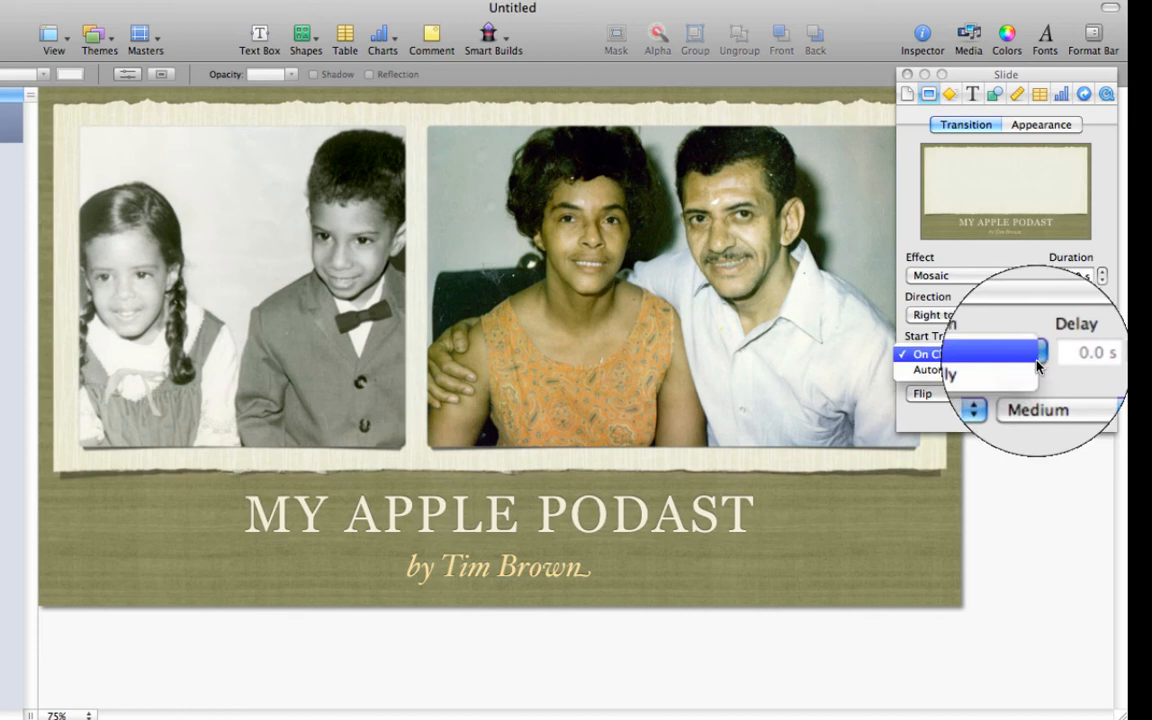
{"action": "left_click", "coordinate": [995, 373]}
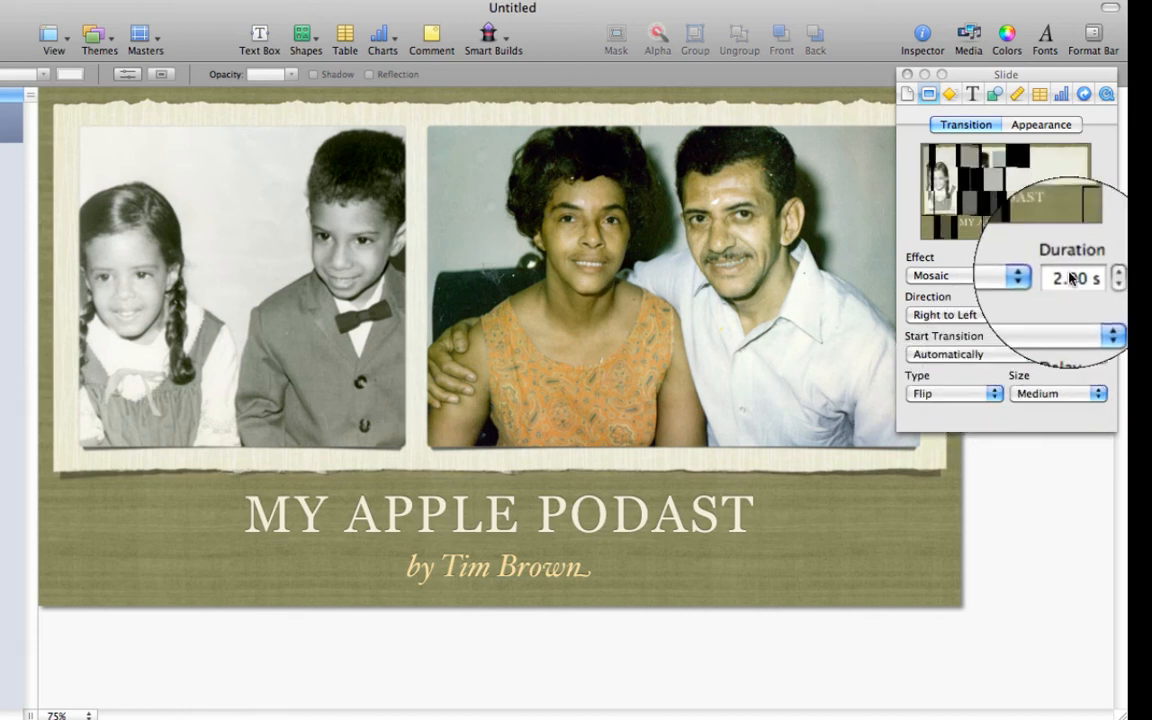
Try a Swing transition on slide 2.
{"action": "left_click", "coordinate": [20, 158]}
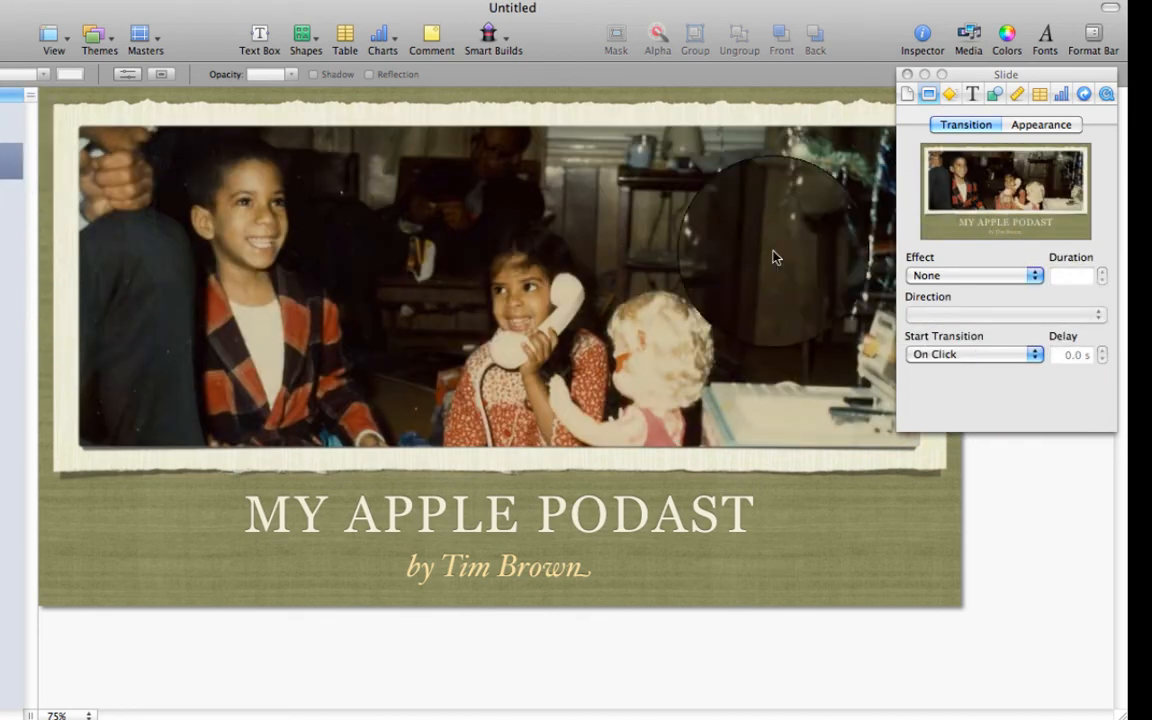
{"action": "left_click", "coordinate": [1033, 276]}
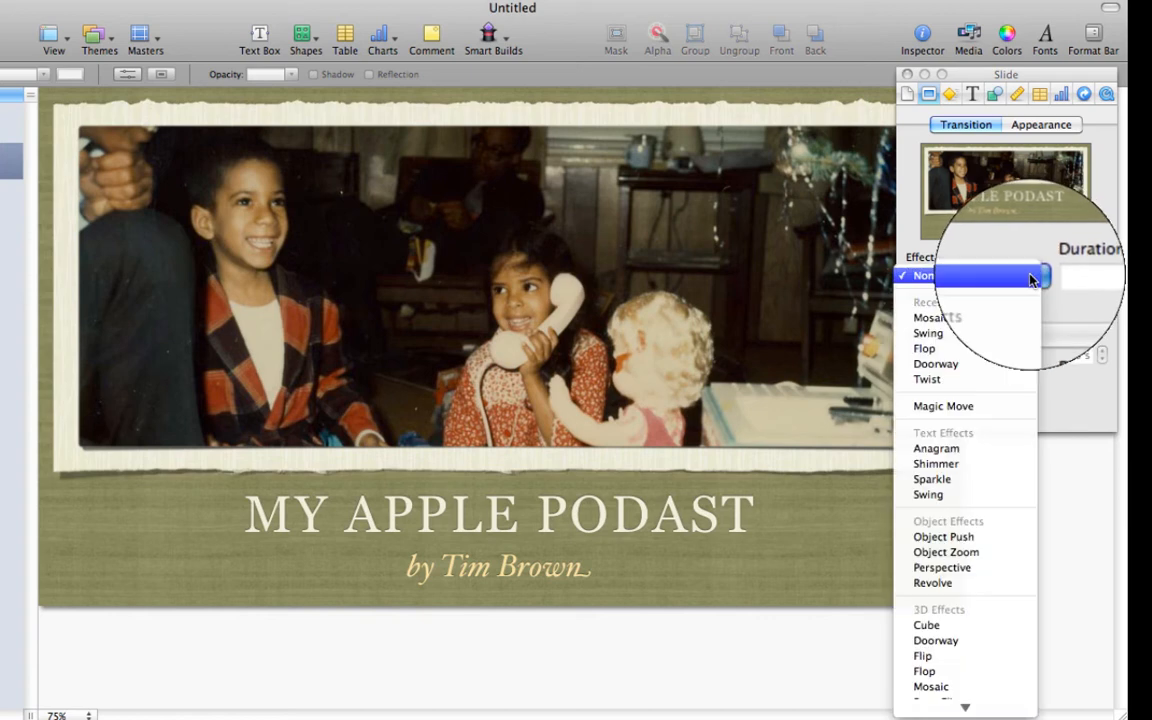
{"action": "left_click", "coordinate": [978, 333]}
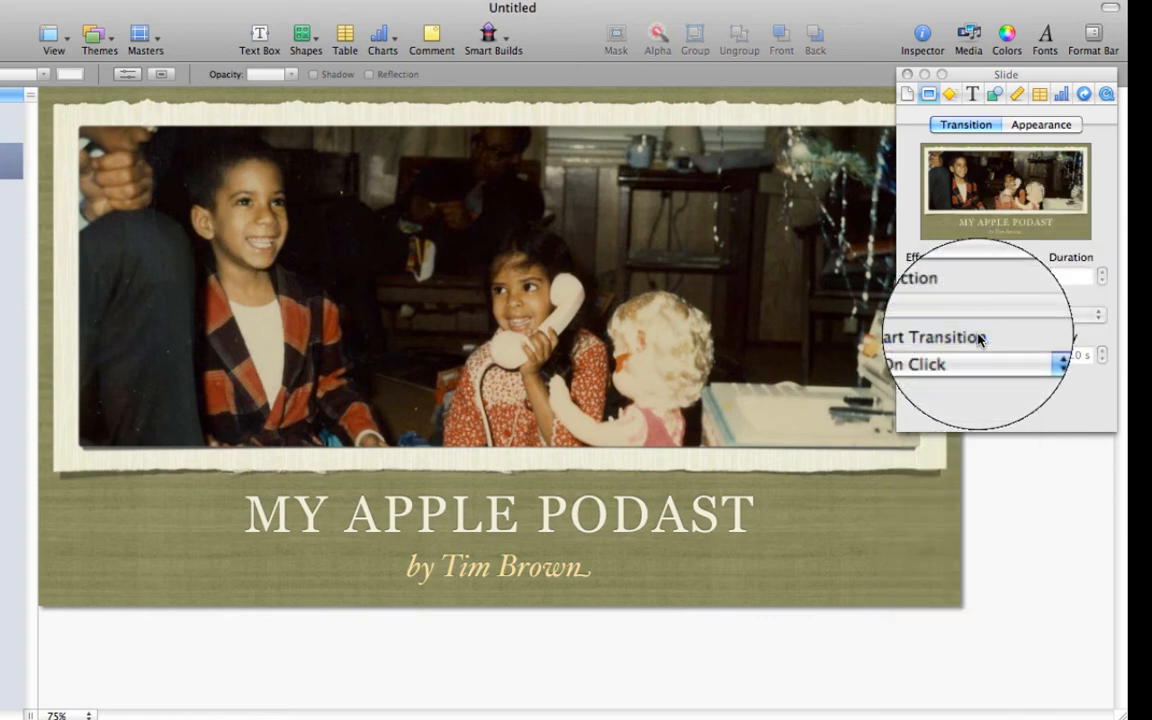
{"action": "left_click", "coordinate": [1103, 275]}
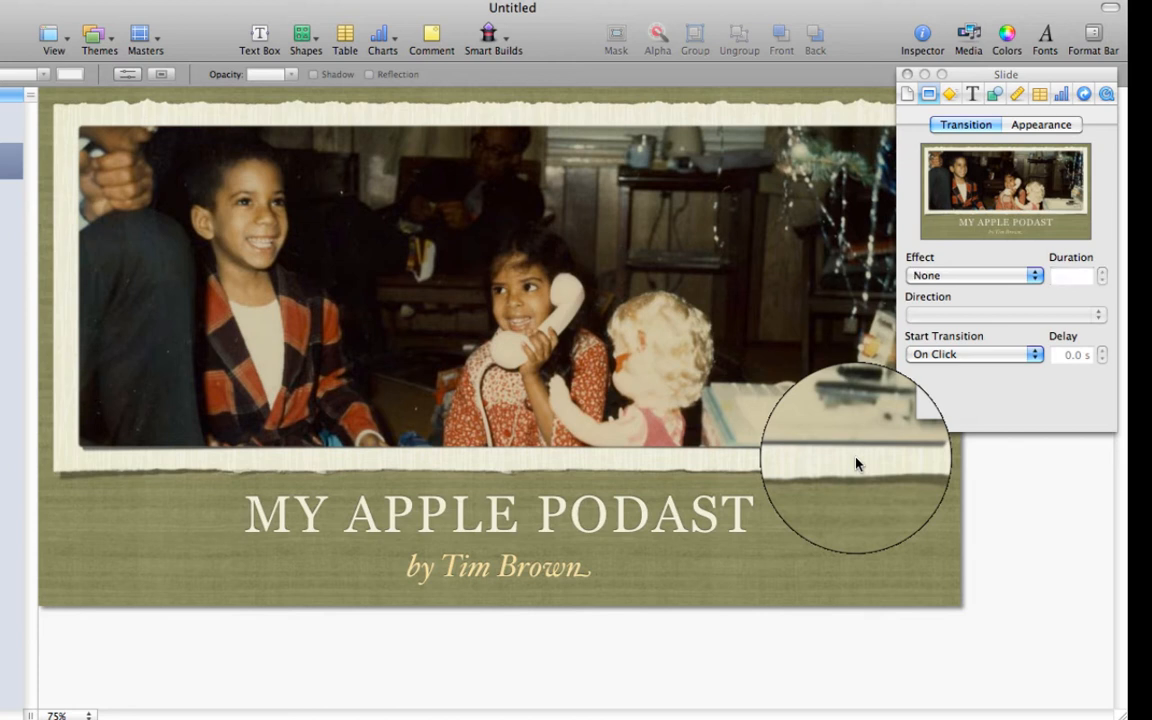
Give slide 2 a top-to-bottom Flop transition lasting 2.00 s that starts automatically.
{"action": "left_click", "coordinate": [546, 410]}
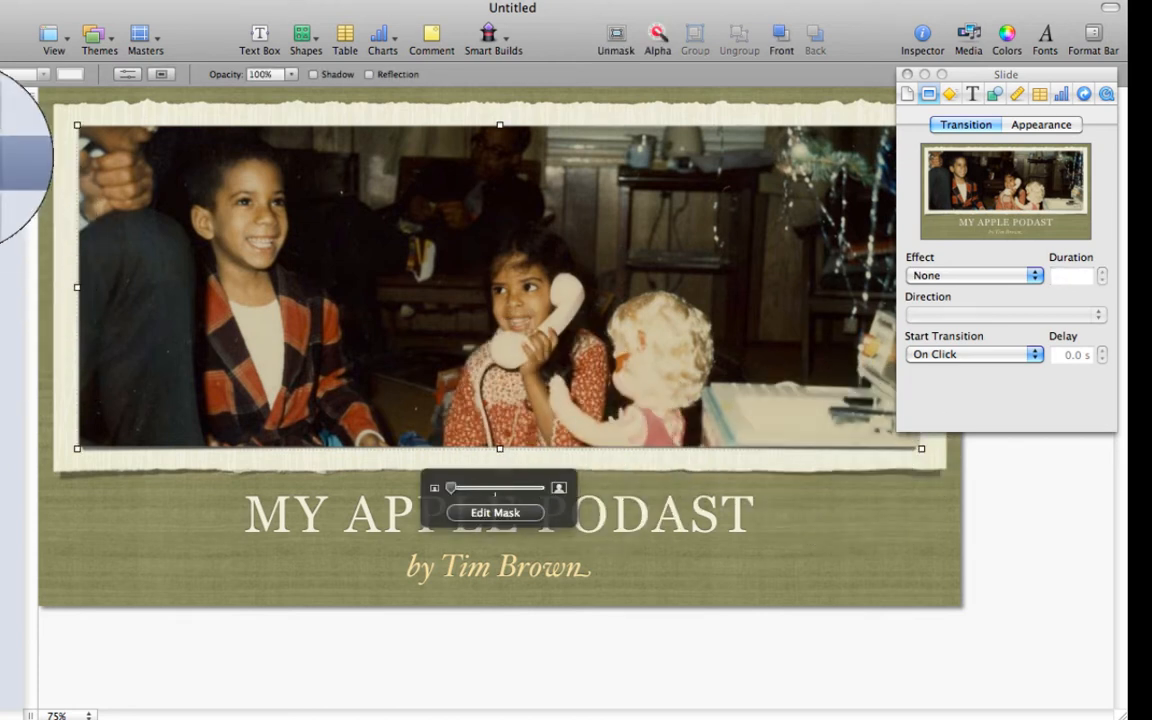
{"action": "left_click", "coordinate": [1031, 279]}
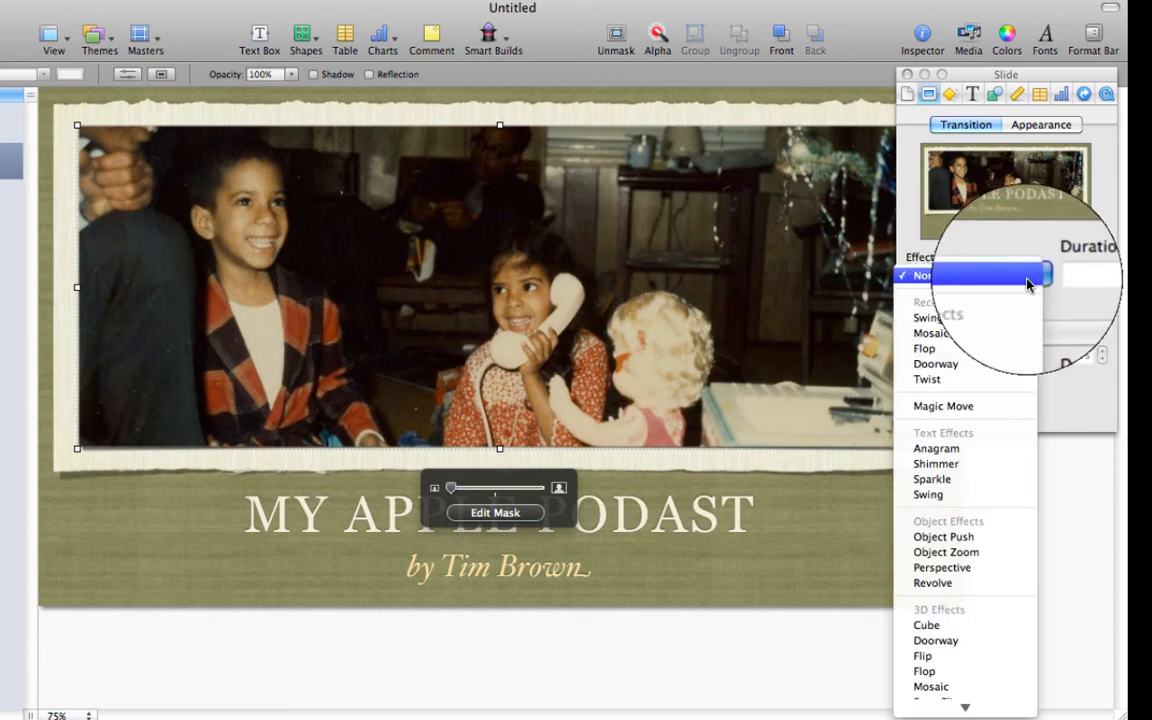
{"action": "left_click", "coordinate": [965, 352]}
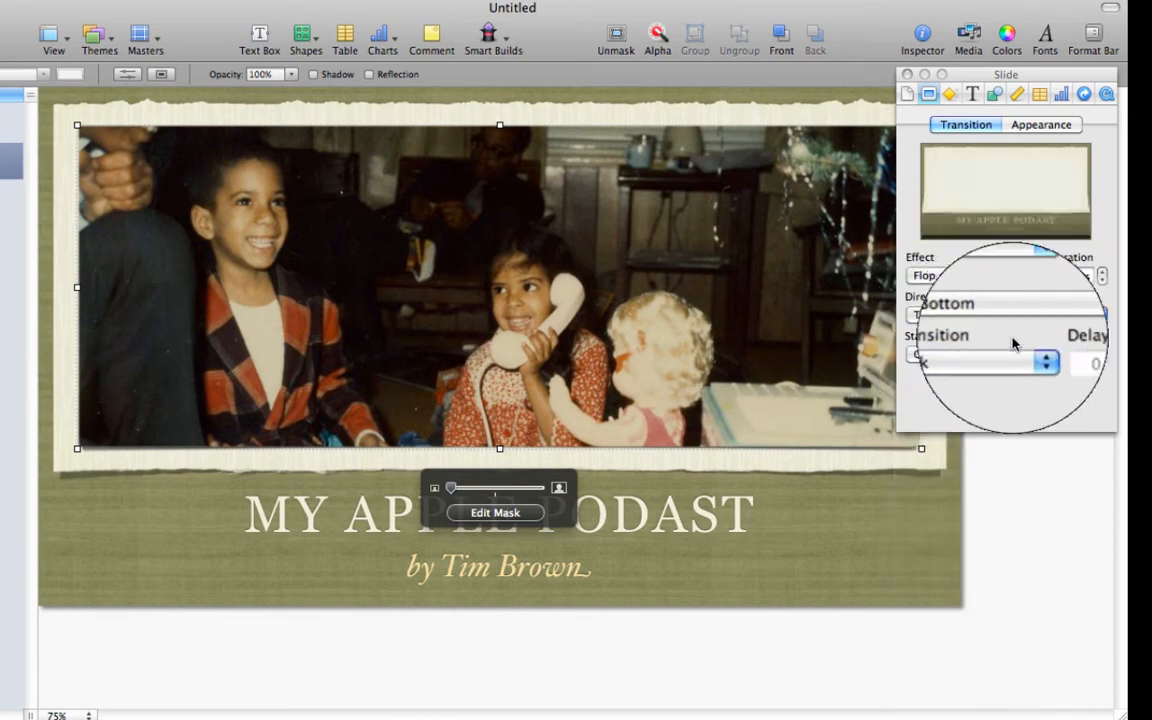
{"action": "left_click", "coordinate": [1101, 274]}
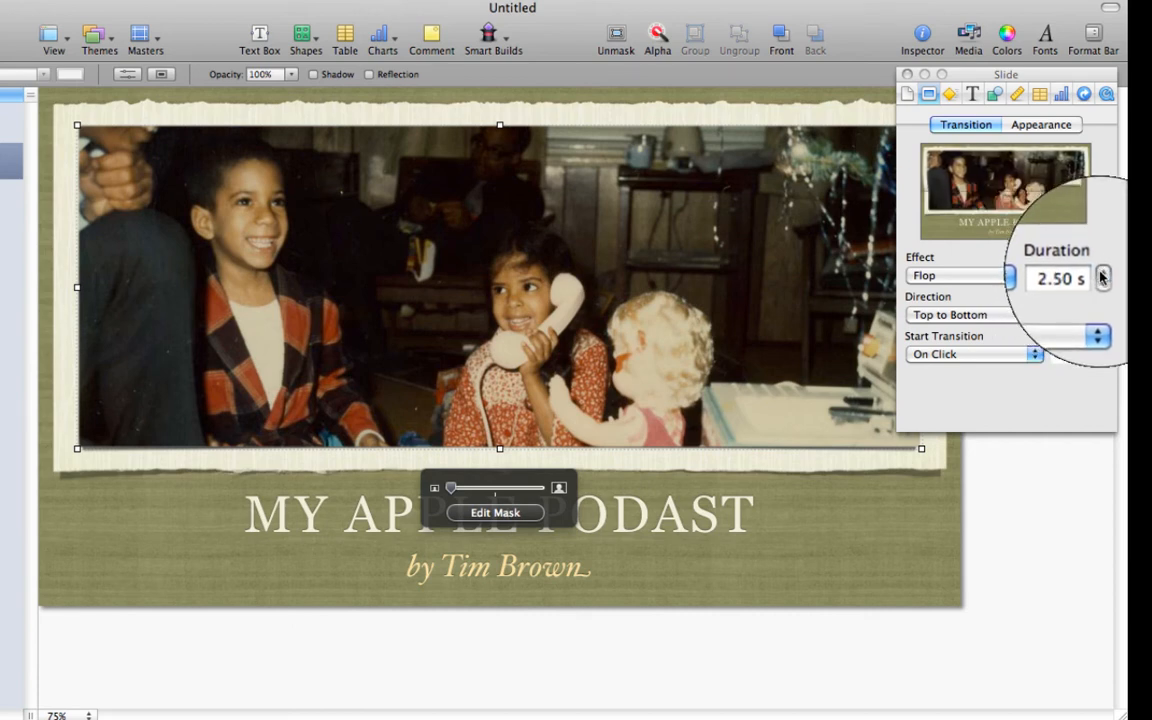
{"action": "left_click", "coordinate": [1102, 281]}
{"action": "left_click", "coordinate": [1037, 355]}
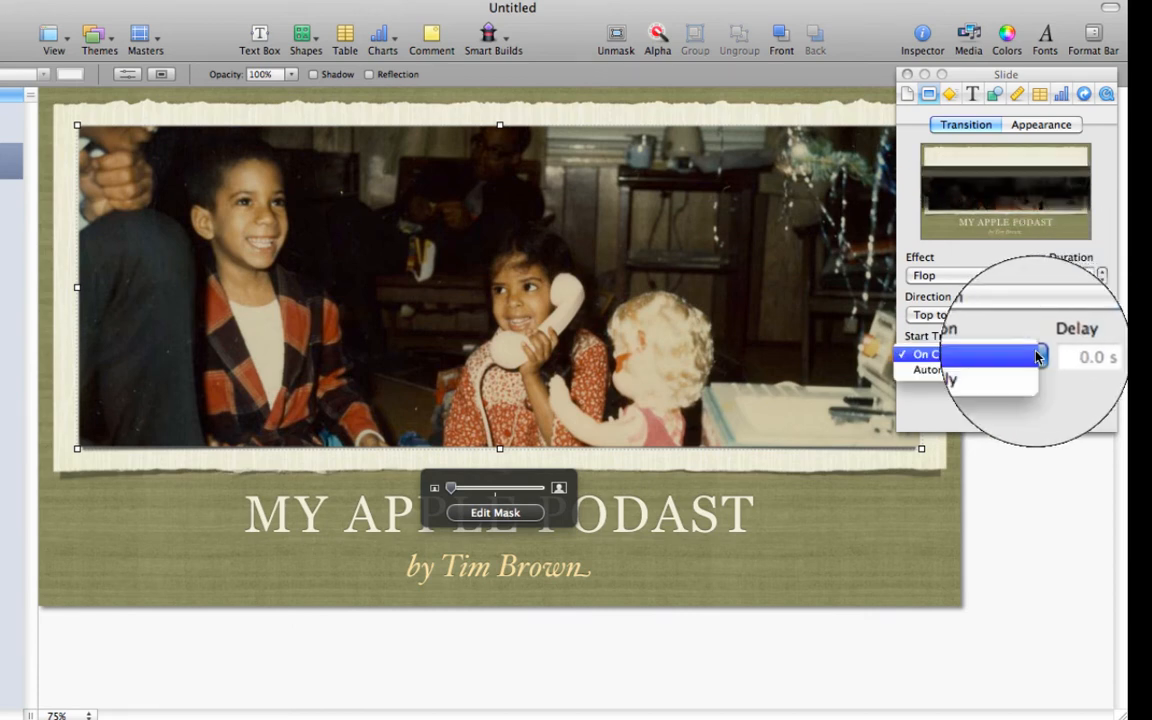
{"action": "left_click", "coordinate": [994, 377]}
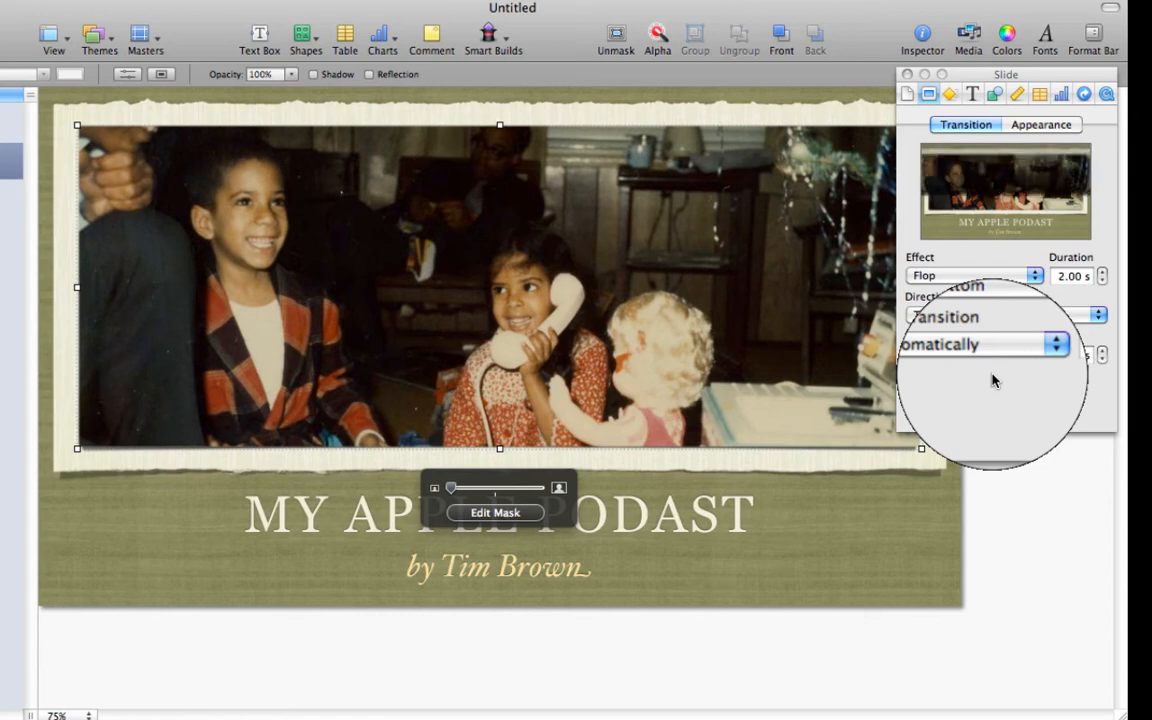
Give slide 3 a Doorway transition lasting 2.00 s that starts automatically.
{"action": "left_click", "coordinate": [6, 195]}
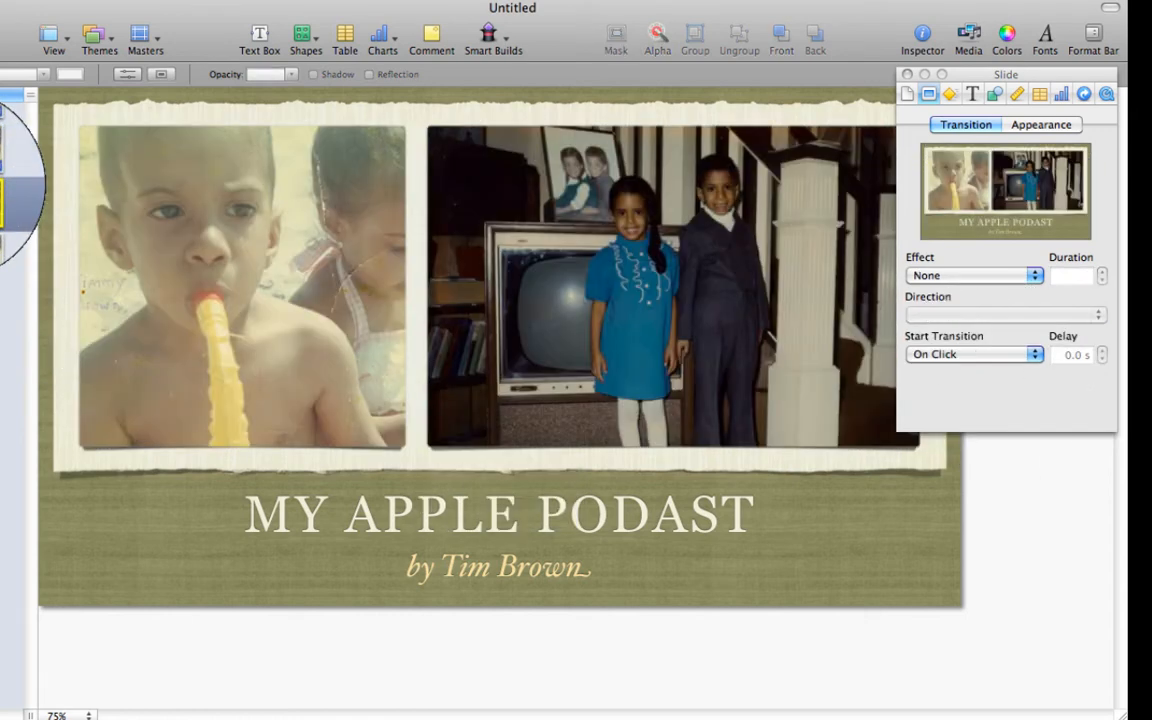
{"action": "left_click", "coordinate": [1036, 278]}
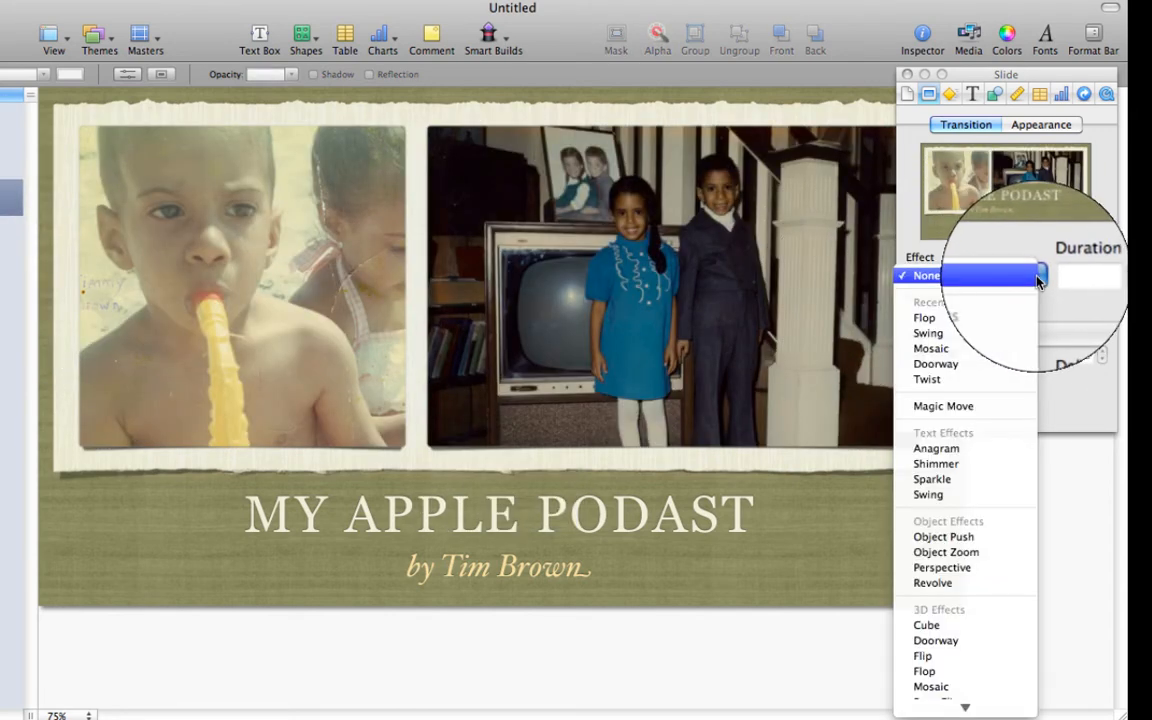
{"action": "left_click", "coordinate": [988, 365]}
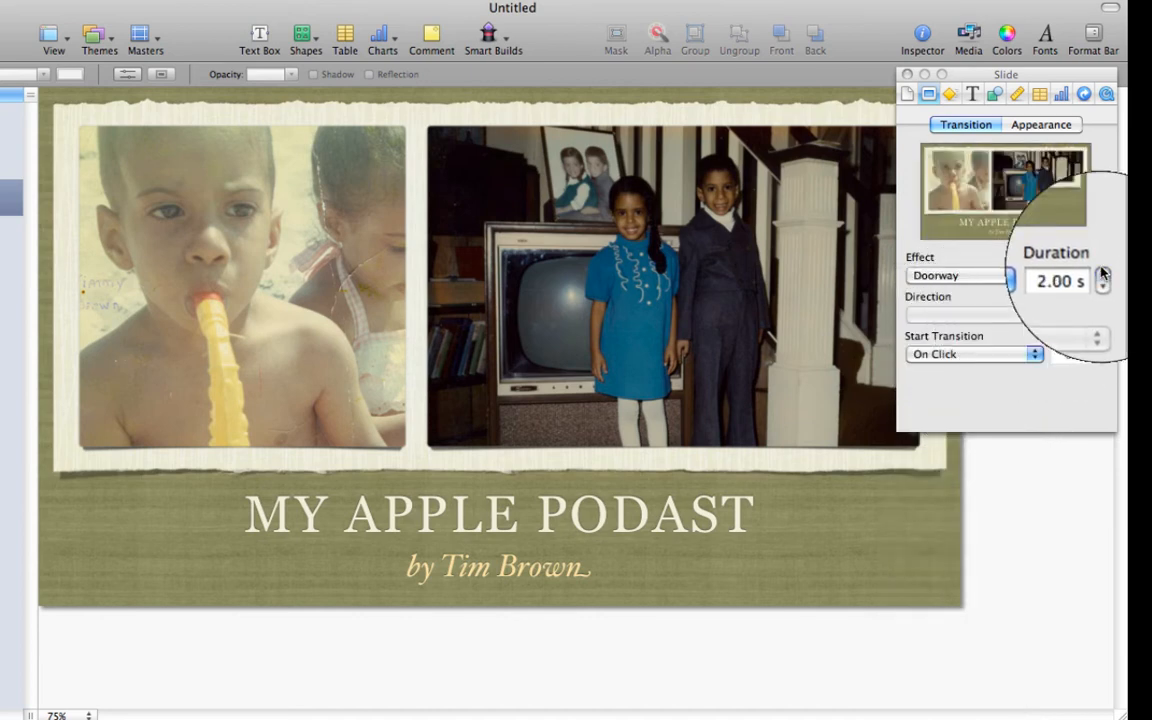
{"action": "left_click", "coordinate": [1030, 354]}
{"action": "left_click", "coordinate": [1010, 373]}
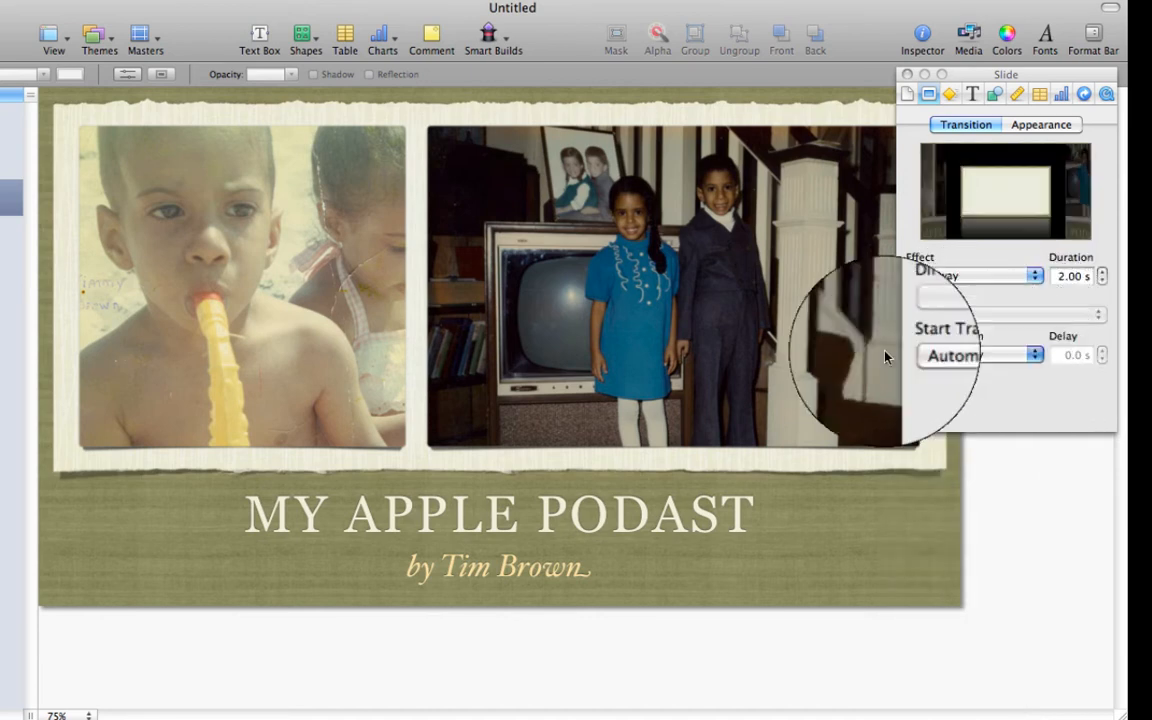
Give slide 4 a left-to-right Twist transition lasting 2.00 s that starts automatically.
{"action": "left_click", "coordinate": [10, 232]}
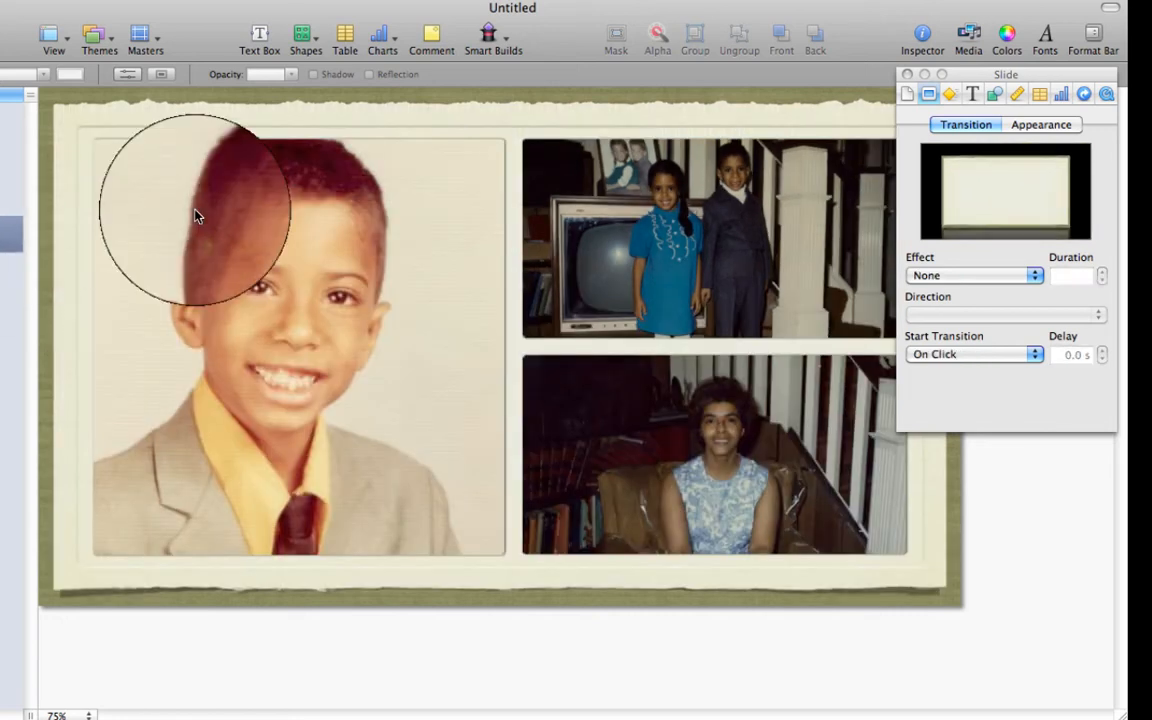
{"action": "left_click", "coordinate": [1035, 277]}
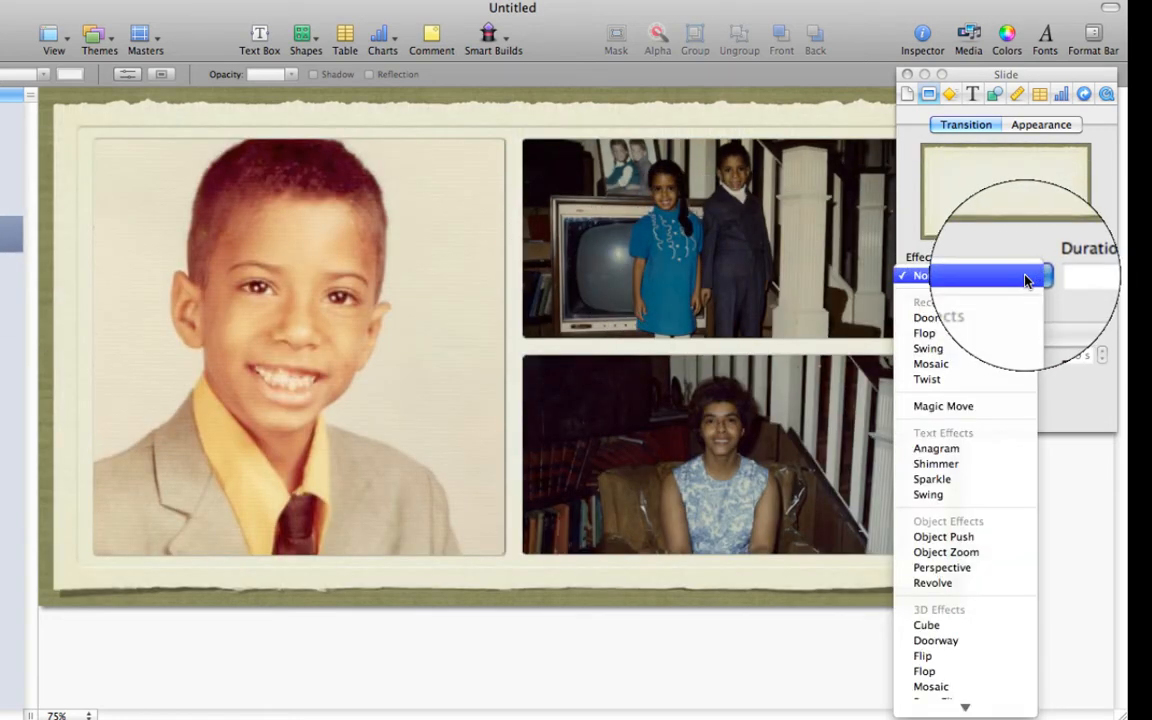
{"action": "left_click", "coordinate": [985, 381]}
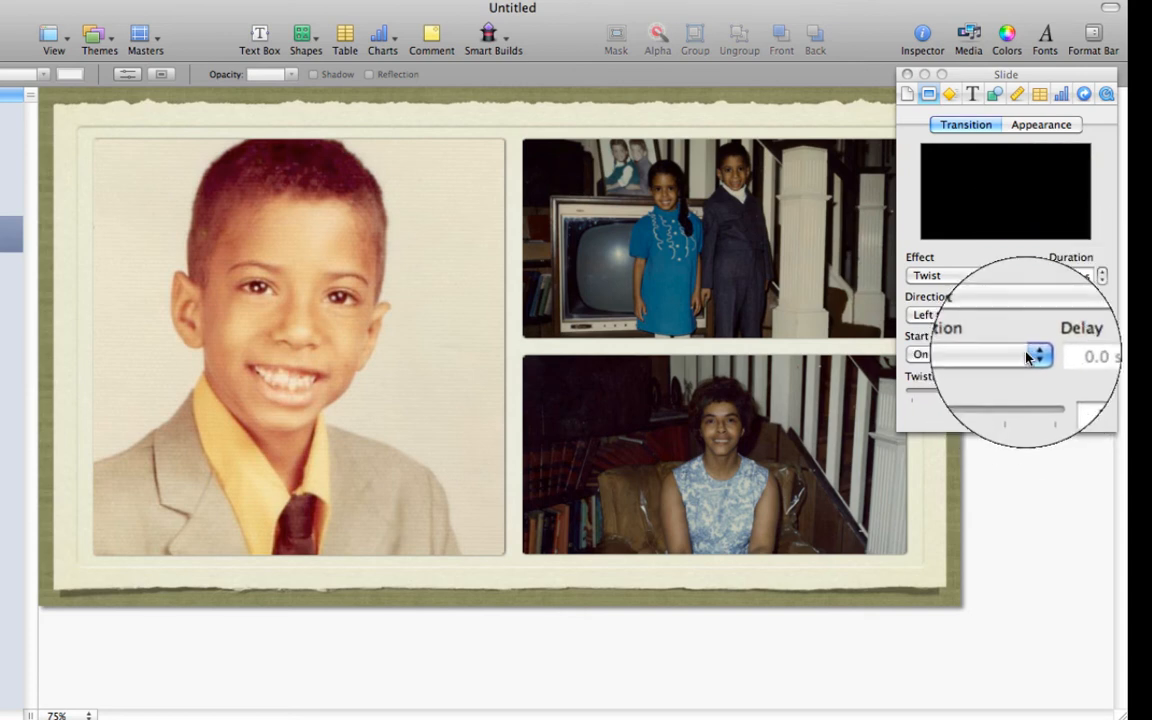
{"action": "left_click", "coordinate": [1030, 357]}
{"action": "left_click", "coordinate": [1010, 372]}
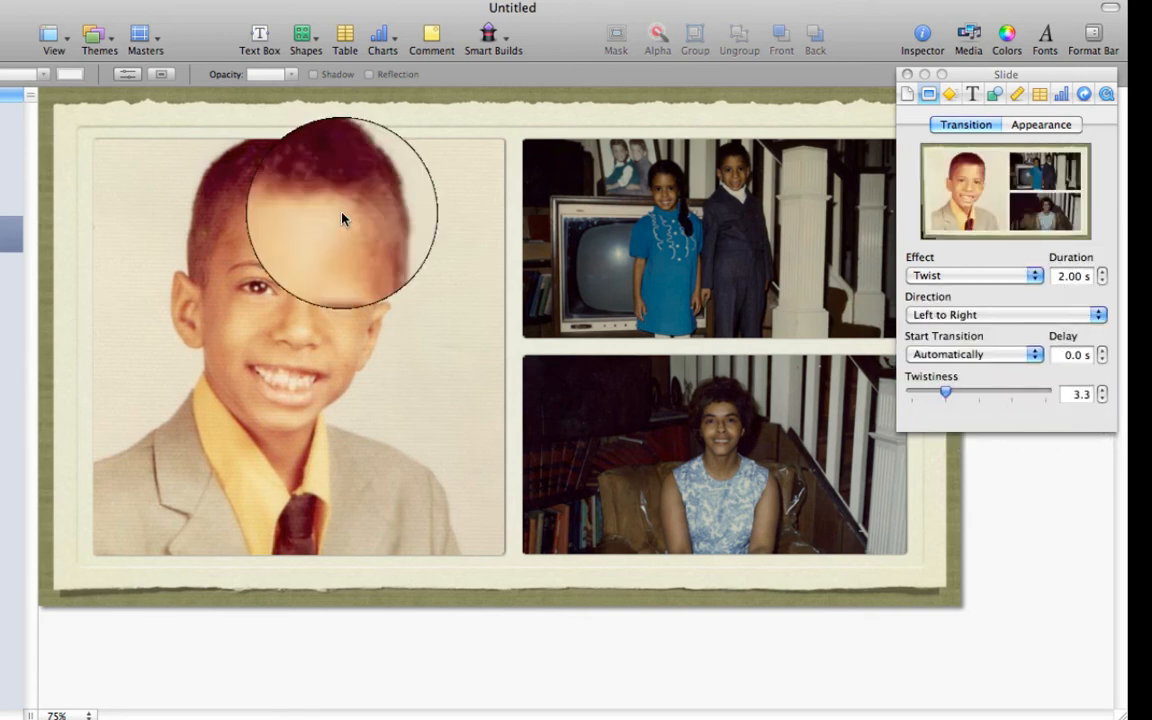
Review the transition settings of slides 1 to 4, and play the whole slideshow from slide 1.
{"action": "left_click", "coordinate": [12, 118]}
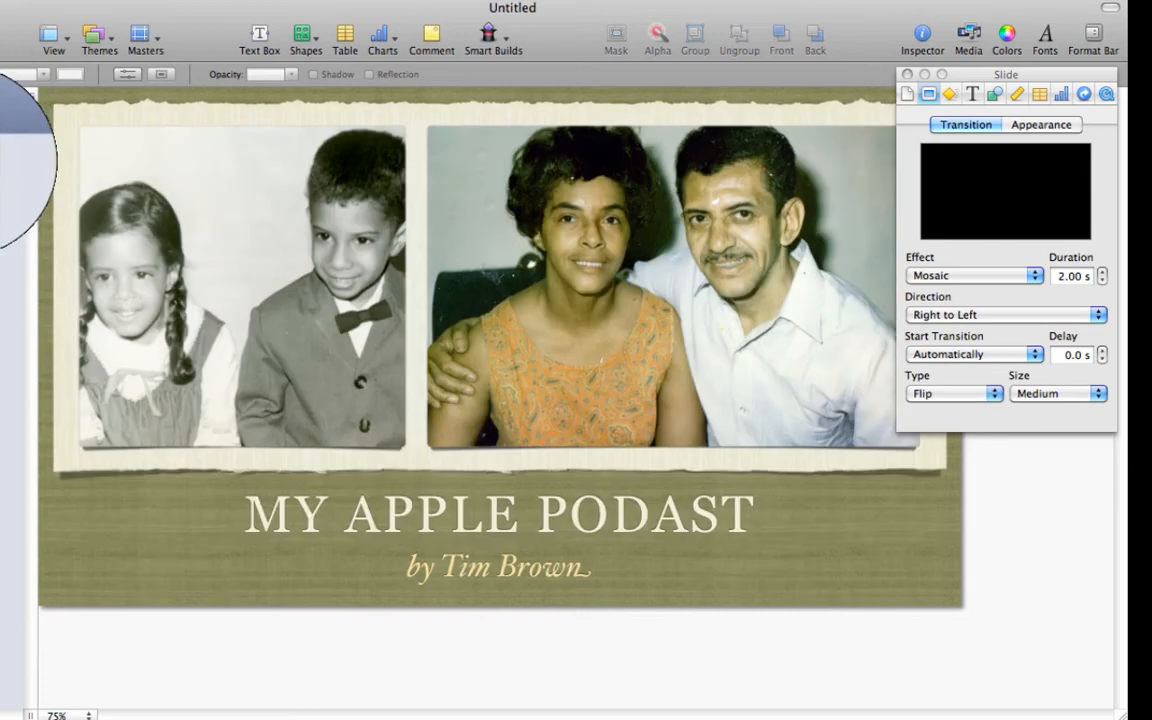
{"action": "left_click", "coordinate": [12, 160]}
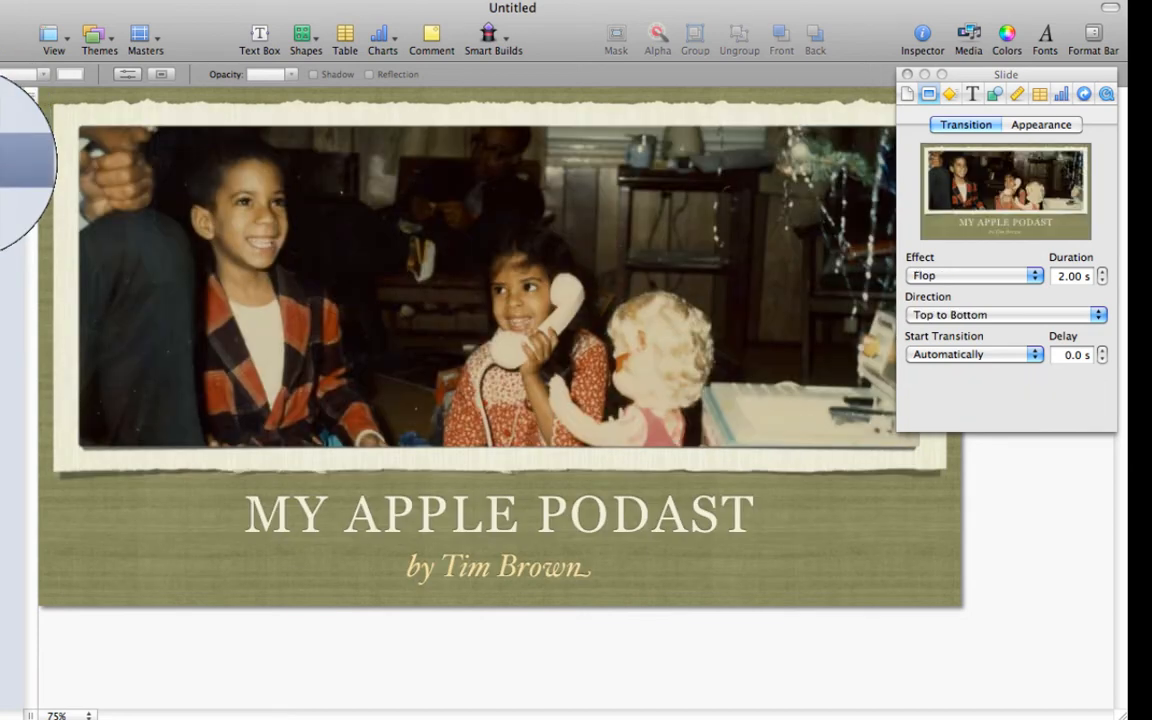
{"action": "left_click", "coordinate": [12, 198]}
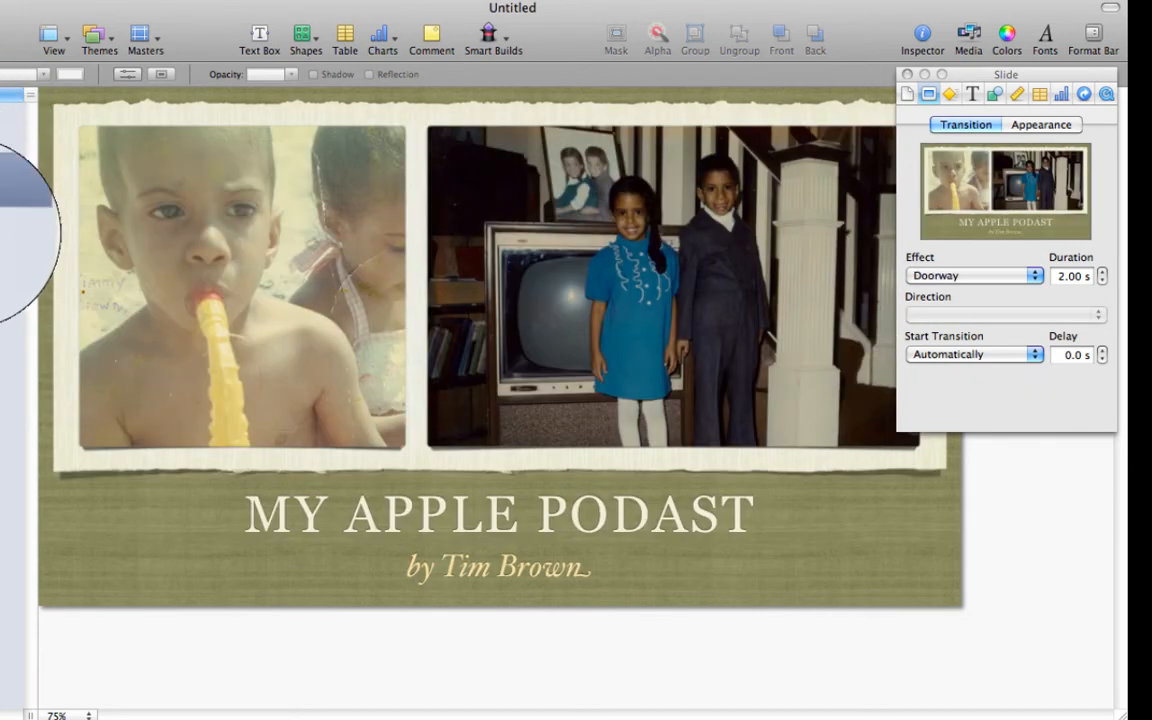
{"action": "left_click", "coordinate": [8, 235]}
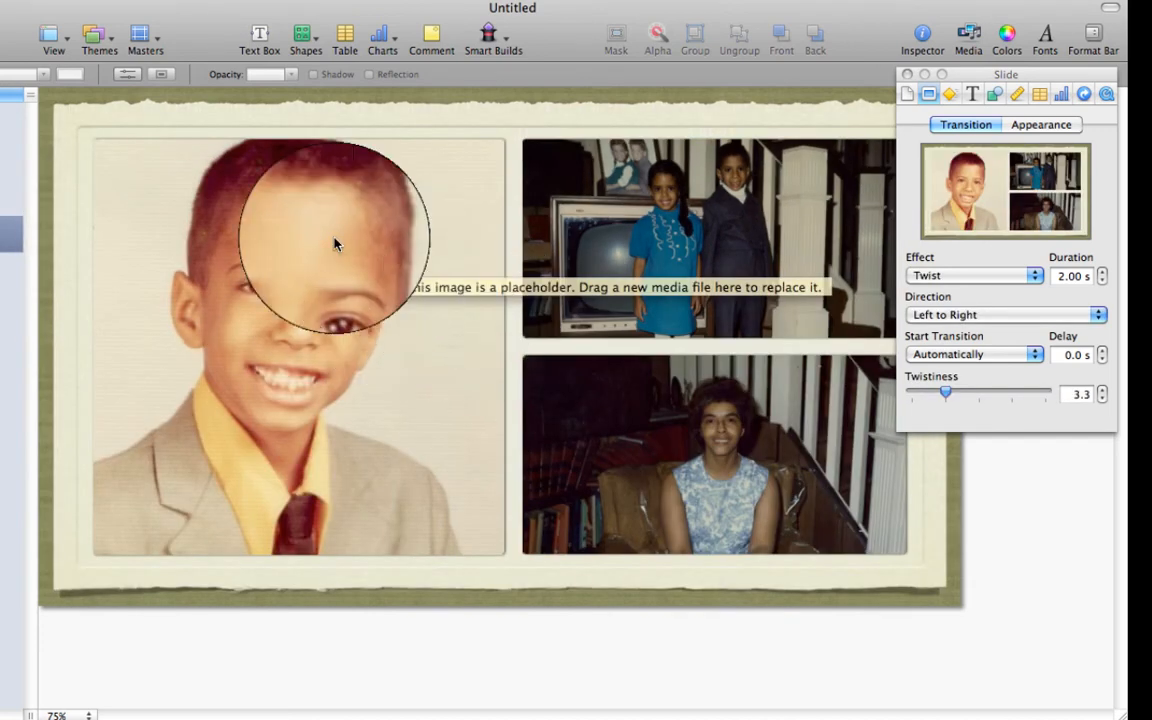
{"action": "left_click", "coordinate": [20, 115]}
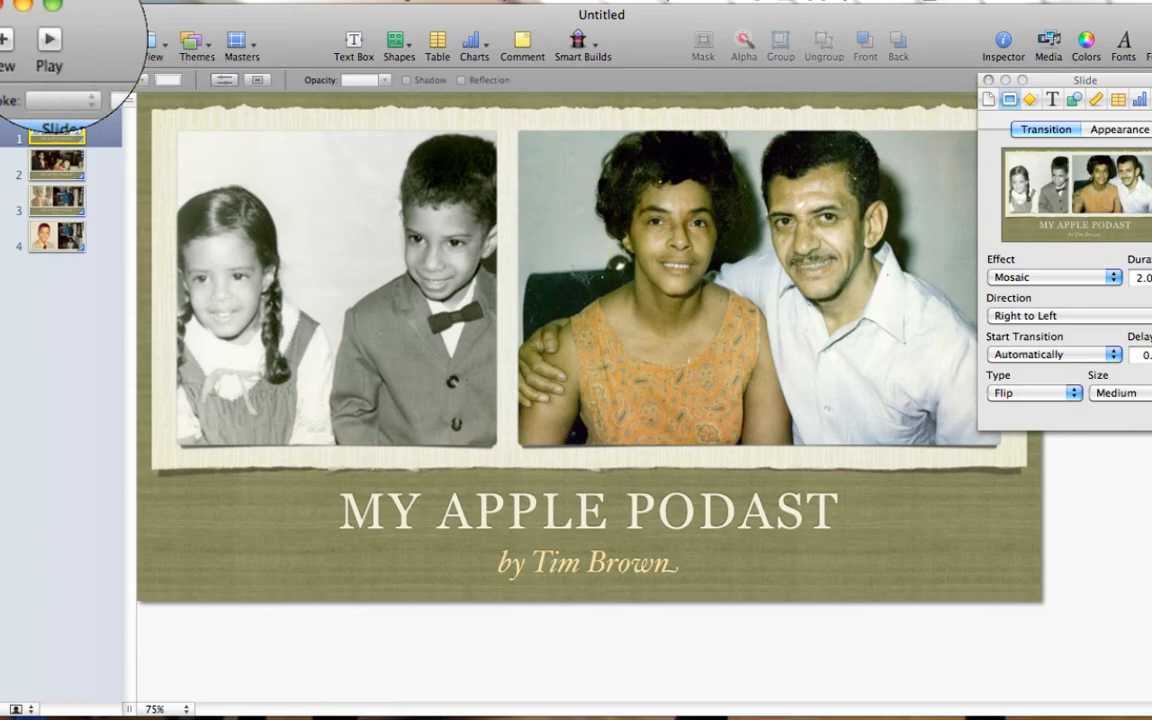
{"action": "left_click", "coordinate": [48, 42]}
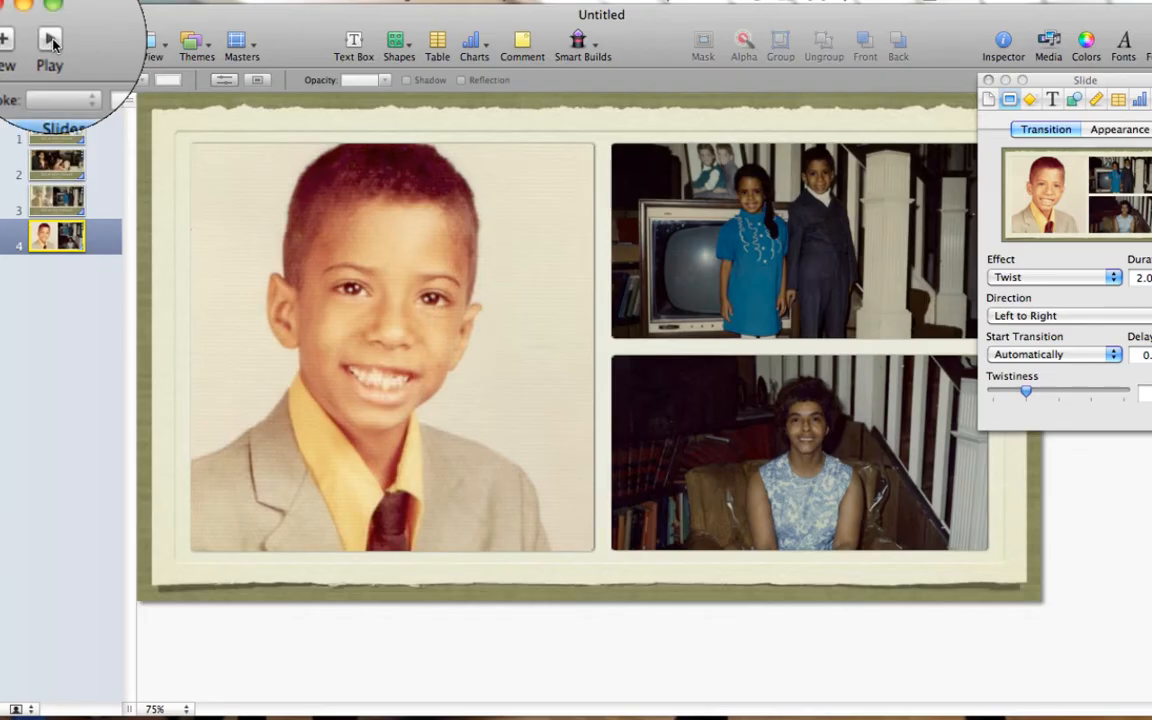
Export the presentation as the QuickTime movie keynote.mov, using Fixed Timing playback and a slide duration of 3.0 seconds.
{"action": "left_click", "coordinate": [140, 3]}
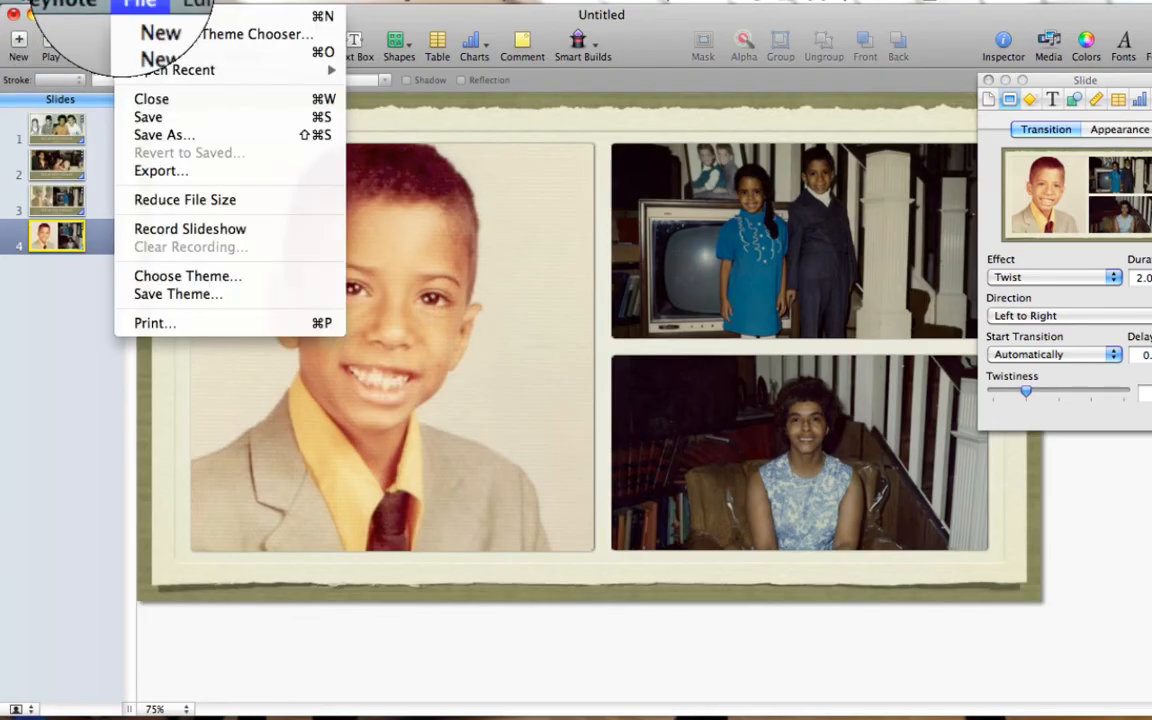
{"action": "left_click", "coordinate": [180, 170]}
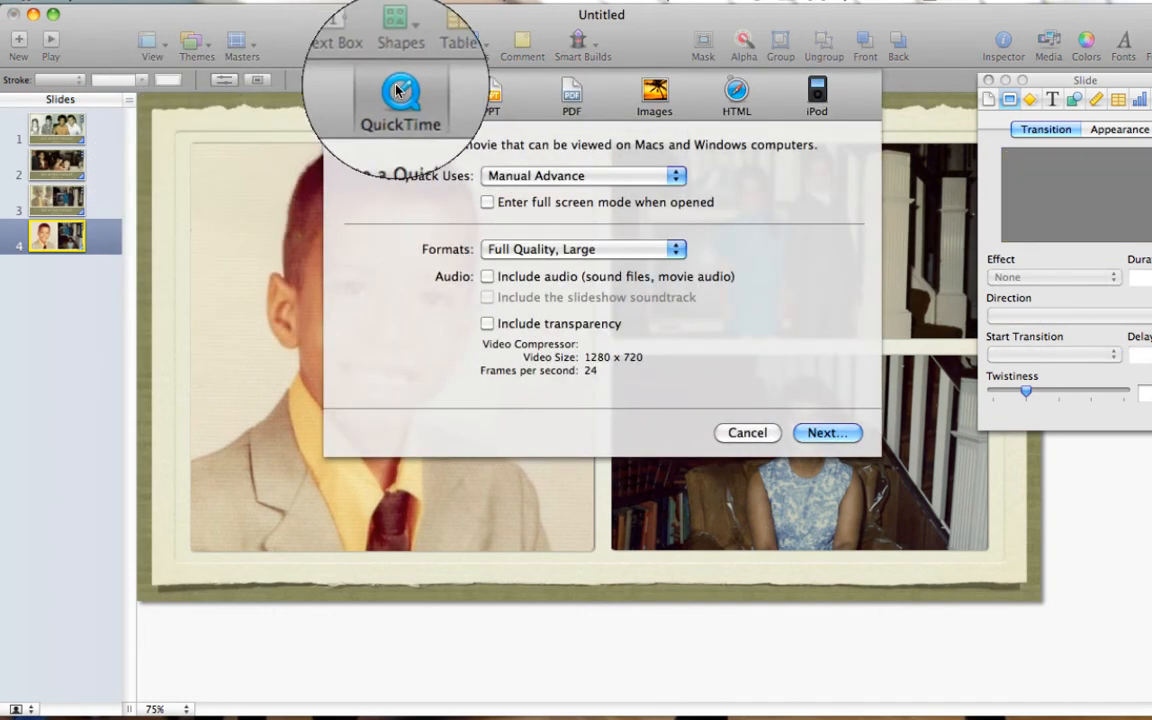
{"action": "left_click", "coordinate": [665, 176]}
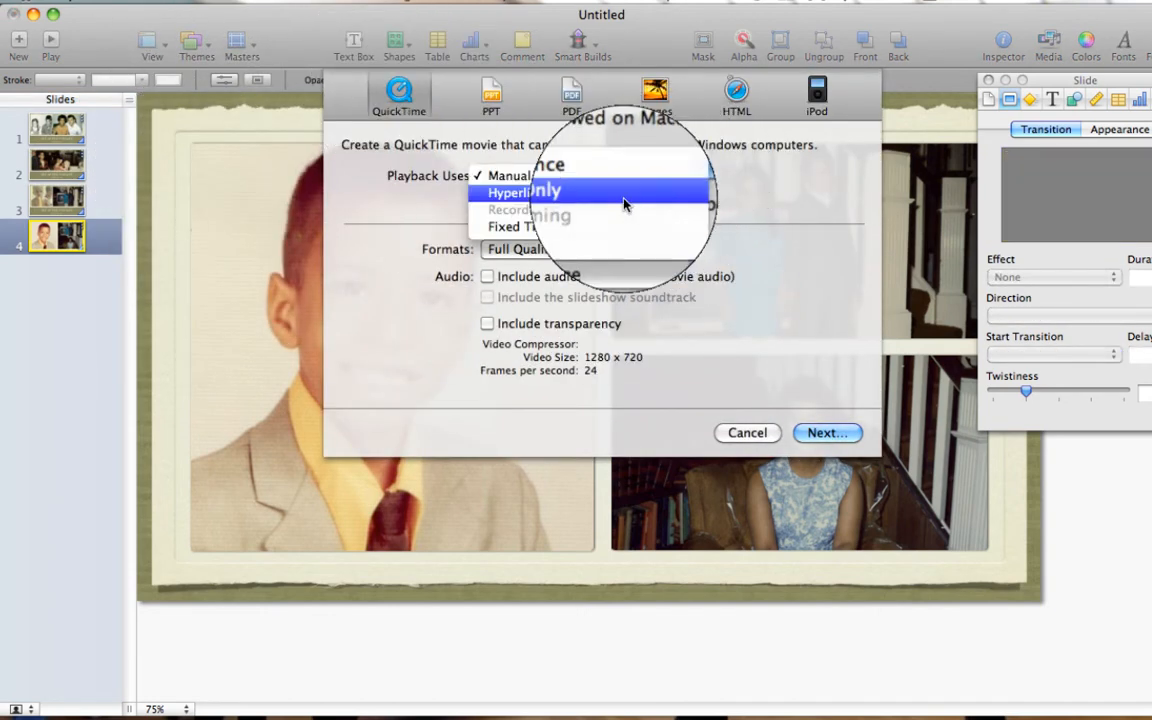
{"action": "left_click", "coordinate": [617, 227]}
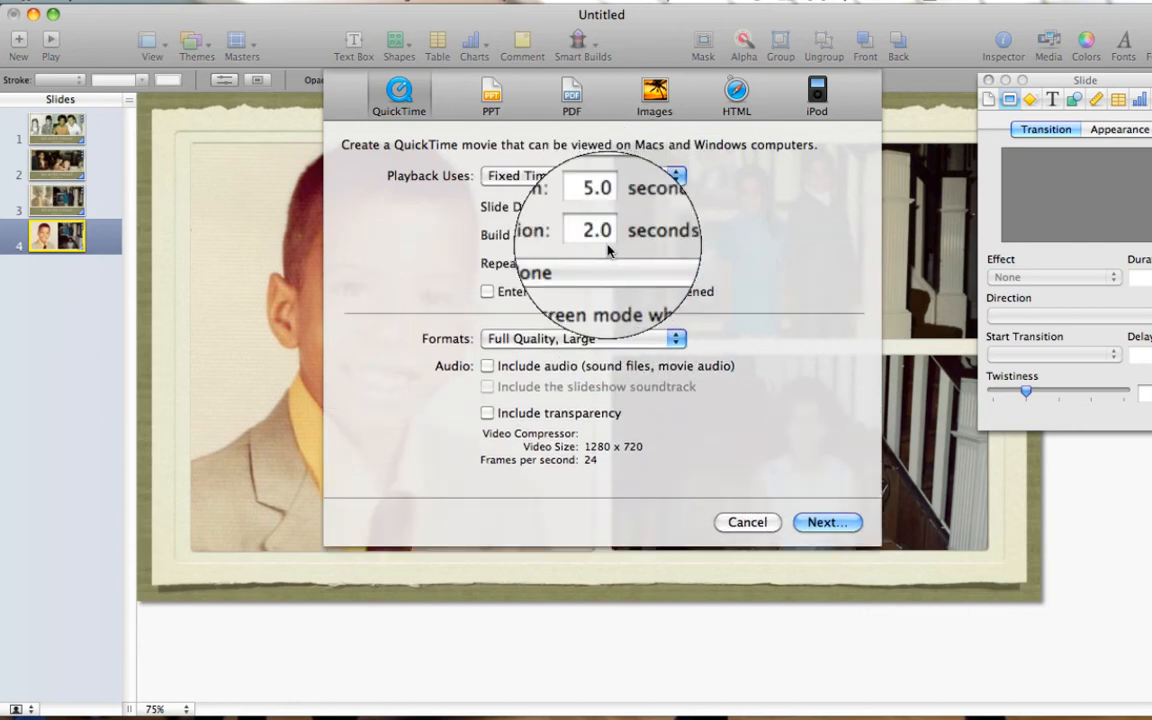
{"action": "left_click", "coordinate": [597, 208]}
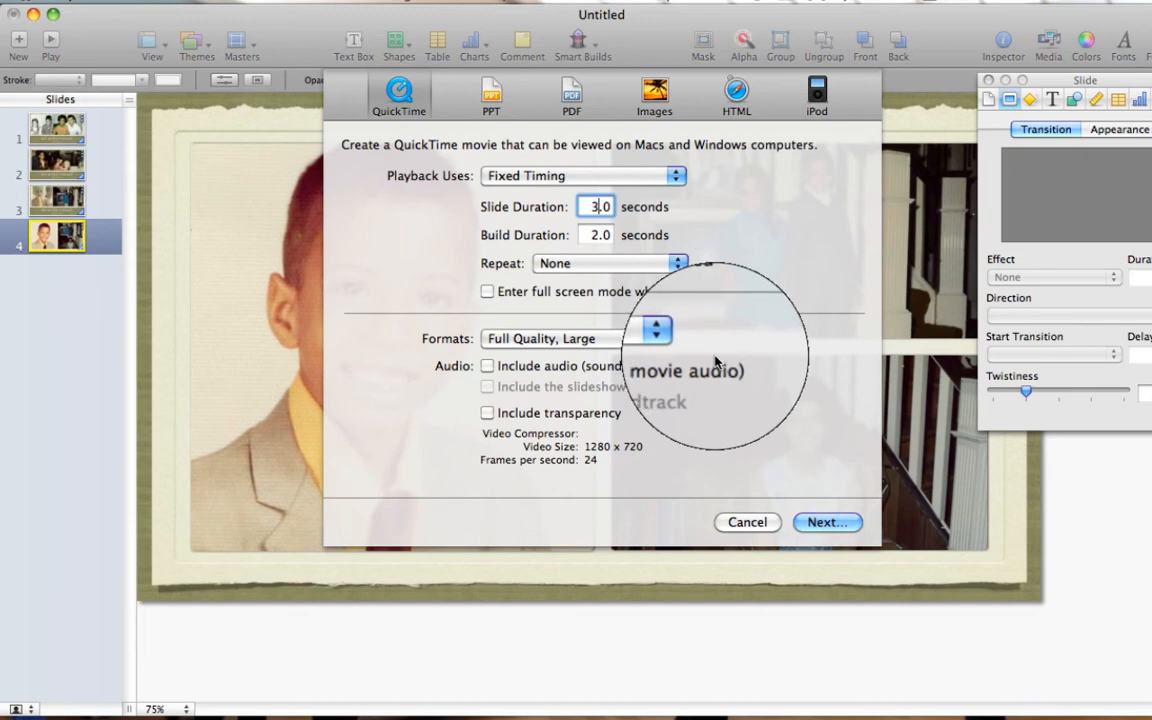
{"action": "left_click", "coordinate": [812, 522]}
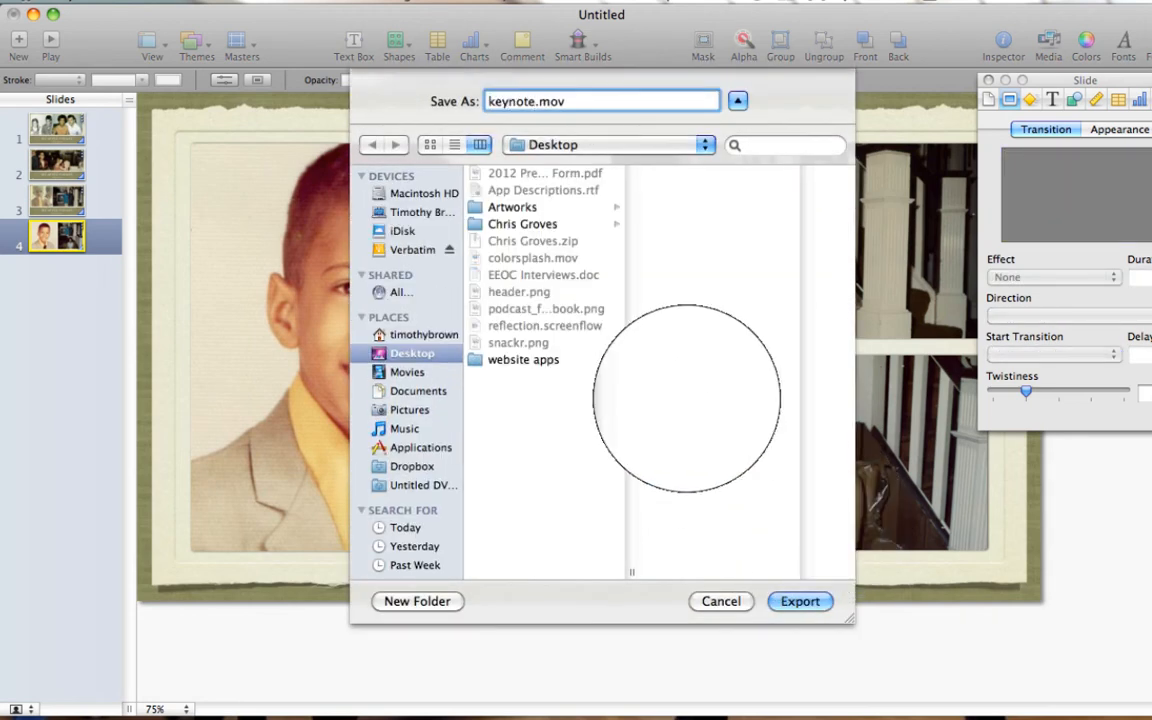
{"action": "left_click", "coordinate": [800, 601]}
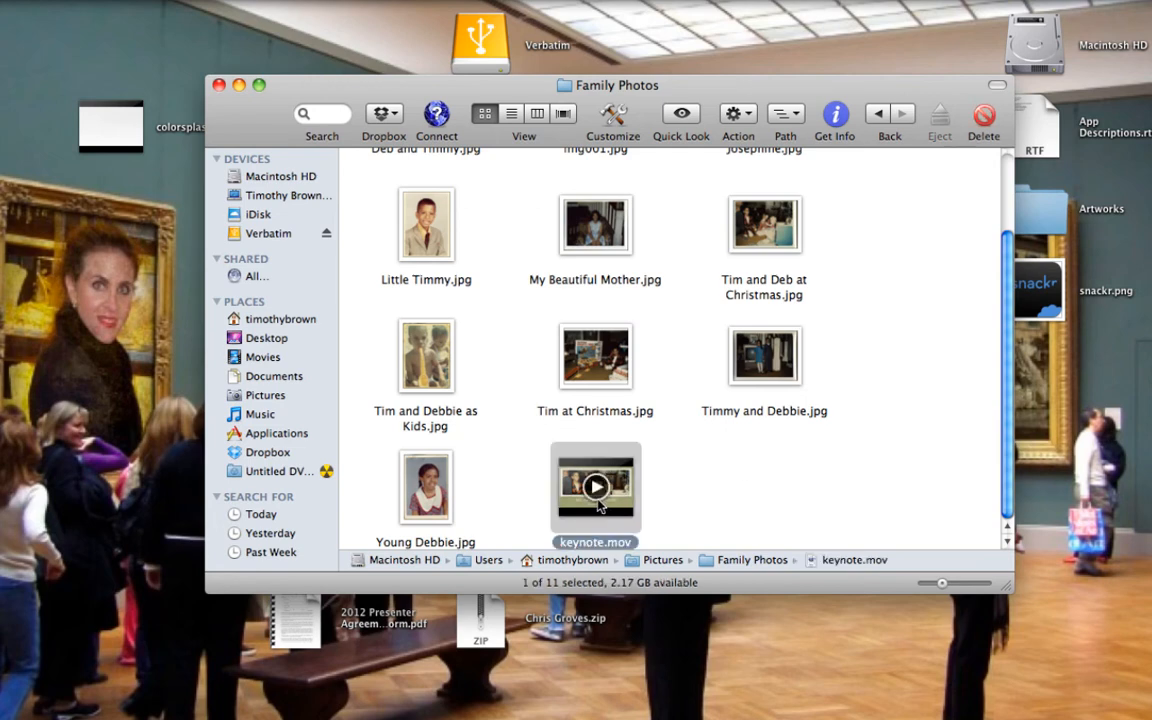
Open the exported keynote.mov from the Family Photos folder for viewing.
{"action": "left_click_drag", "start_coordinate": [340, 517], "coordinate": [85, 705]}
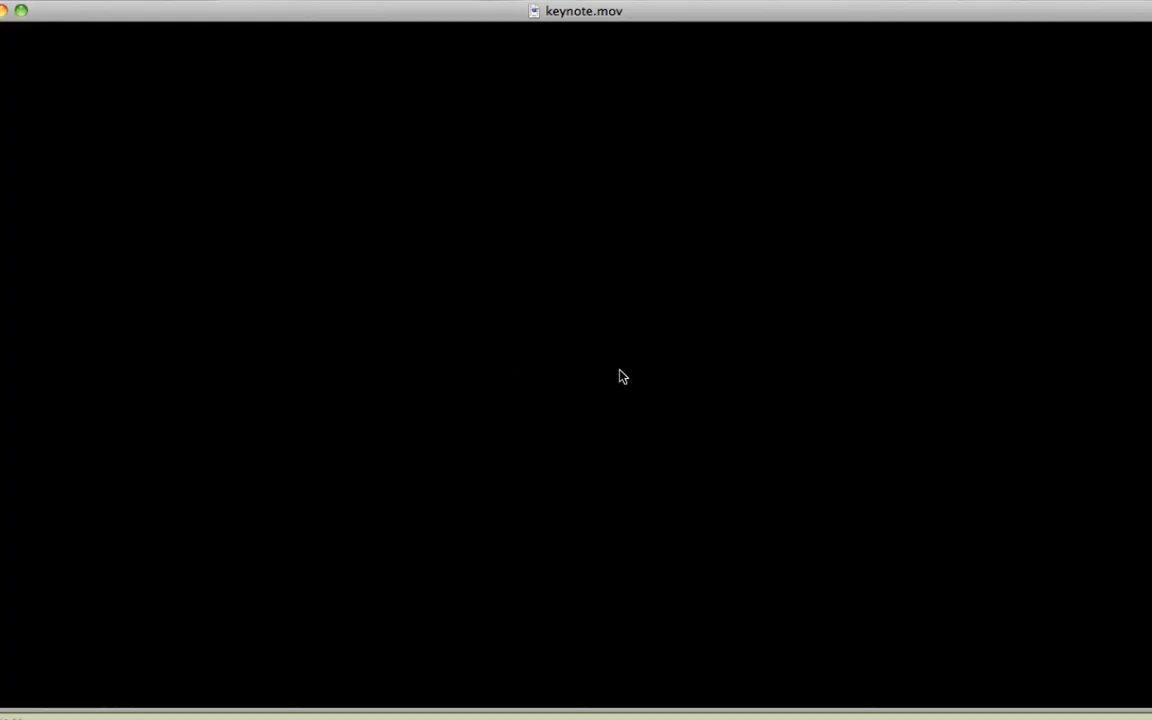